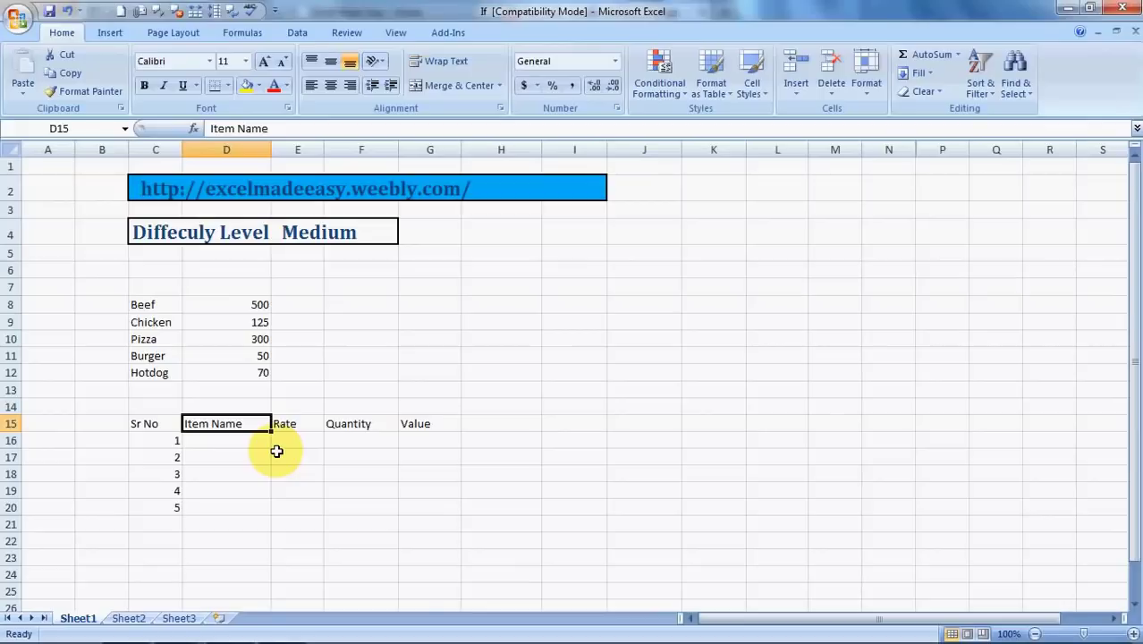
Step: Select the Item table range C15:G20, from the Sr No header down to the last row
key(Return)
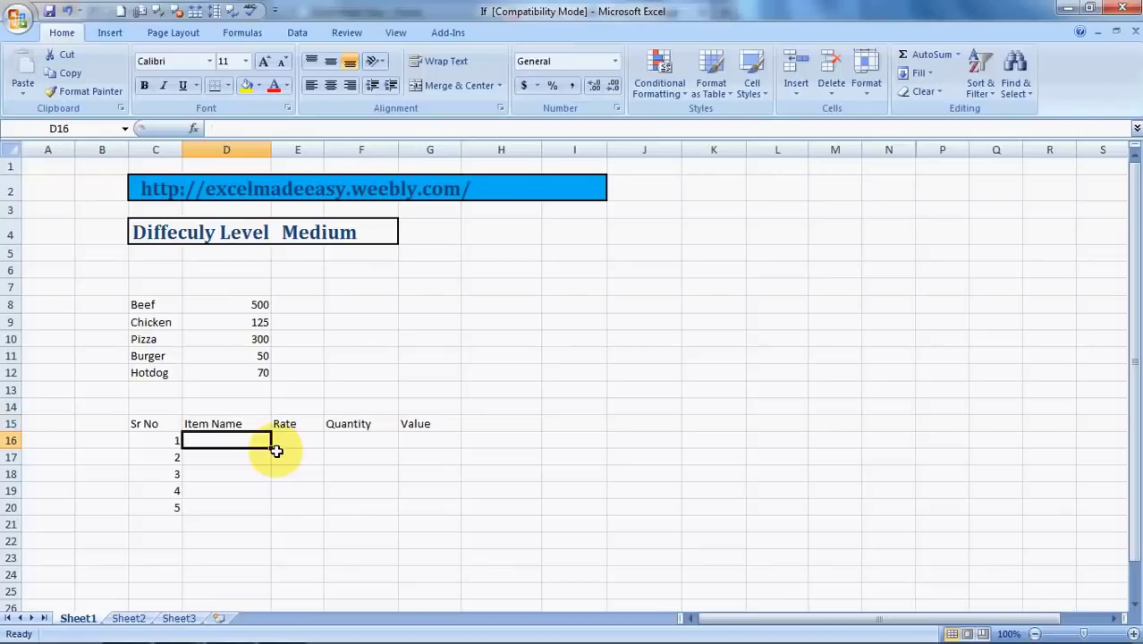
key(Return)
key(Return)
key(Return)
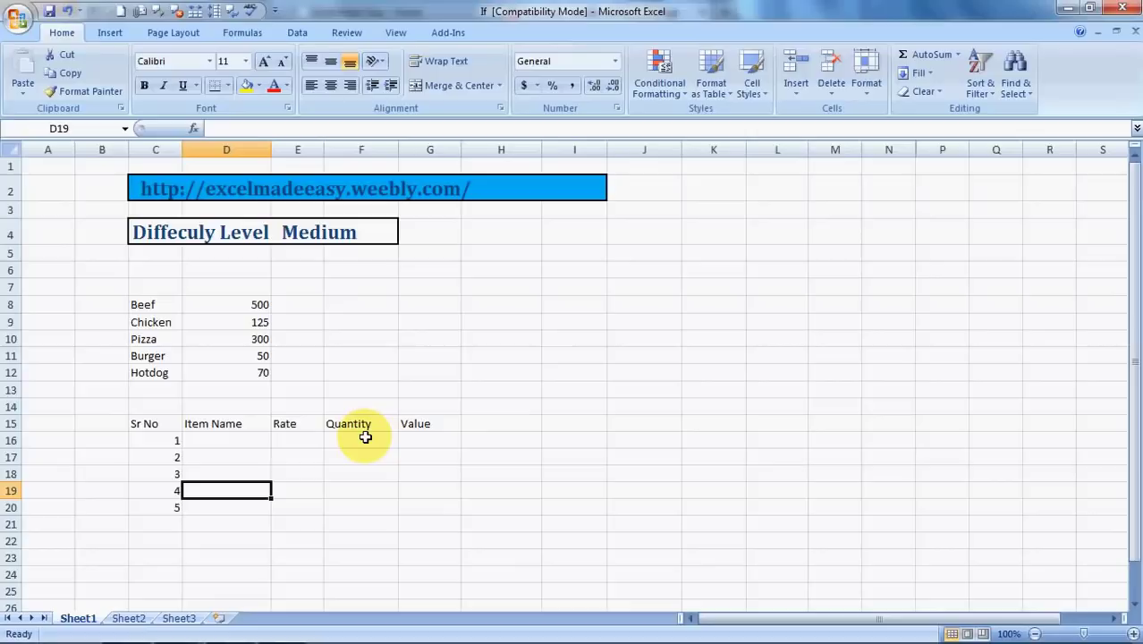
click(416, 440)
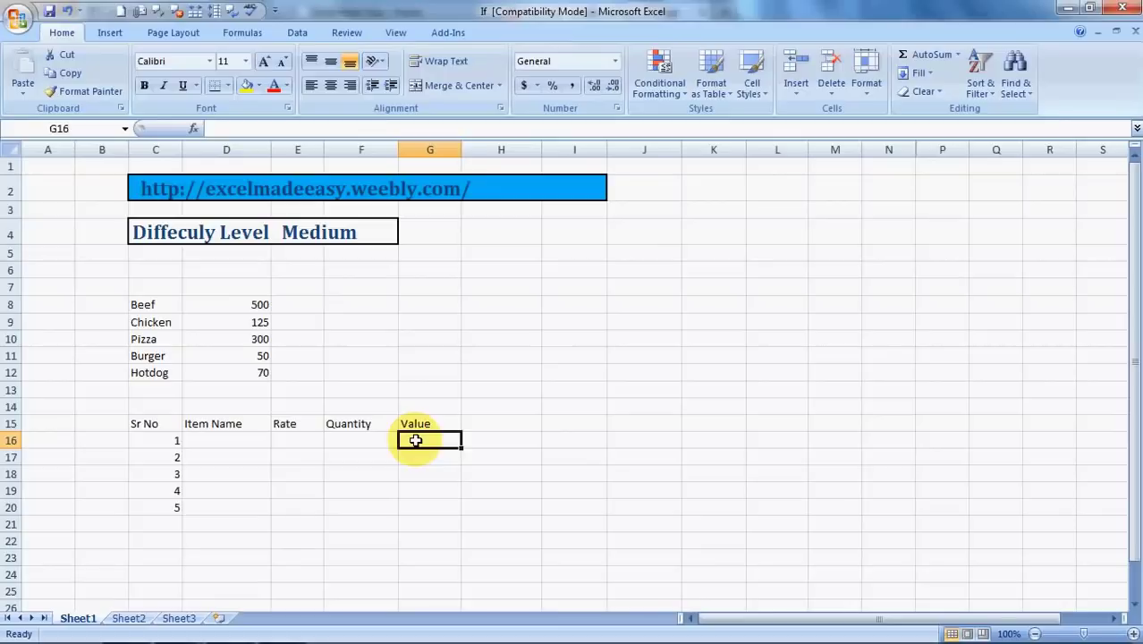
key(Left)
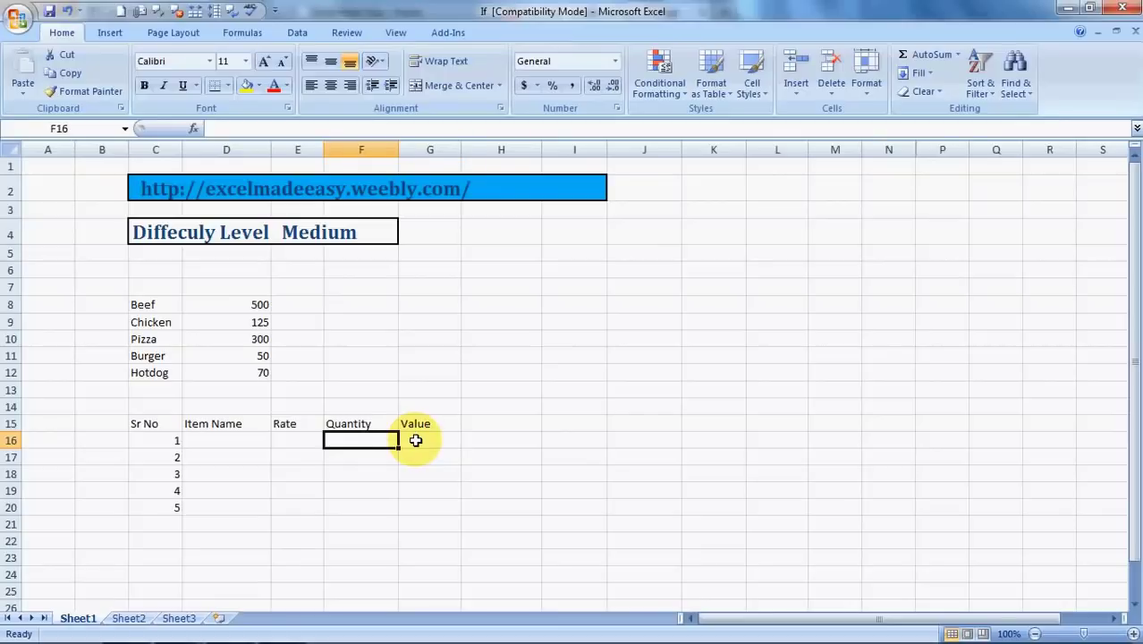
key(Left)
key(Left)
key(Left)
key(Up)
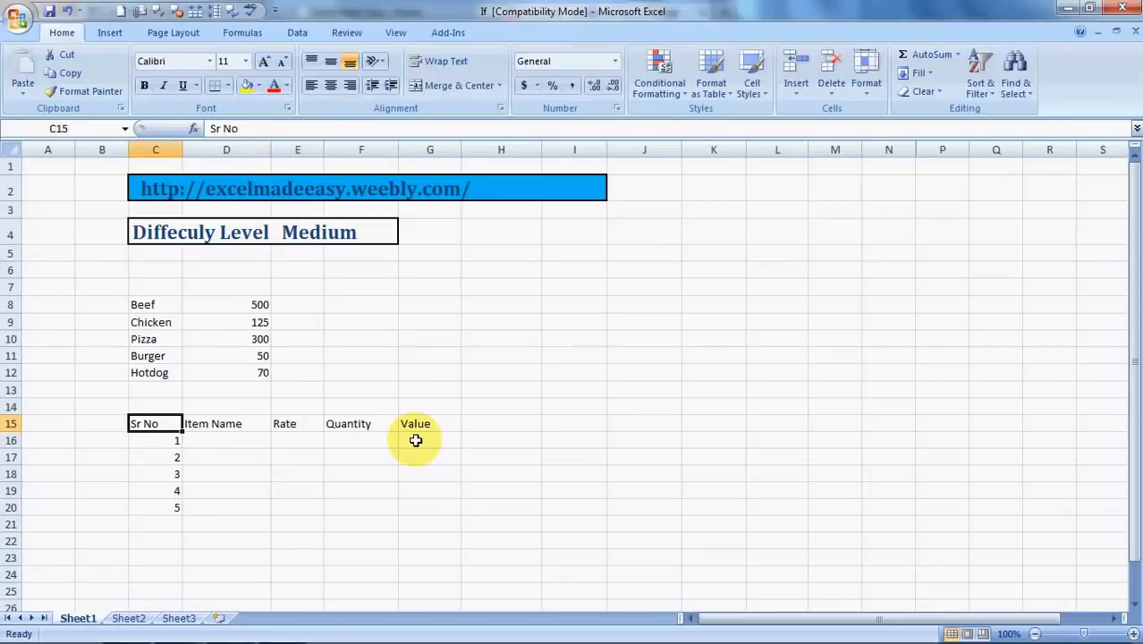
key(shift+Right)
key(shift+Right)
key(shift+Right)
key(shift+Right)
key(shift+Down)
key(shift+Down)
key(shift+Down)
key(shift+Down)
key(shift+Down)
key(shift+Down)
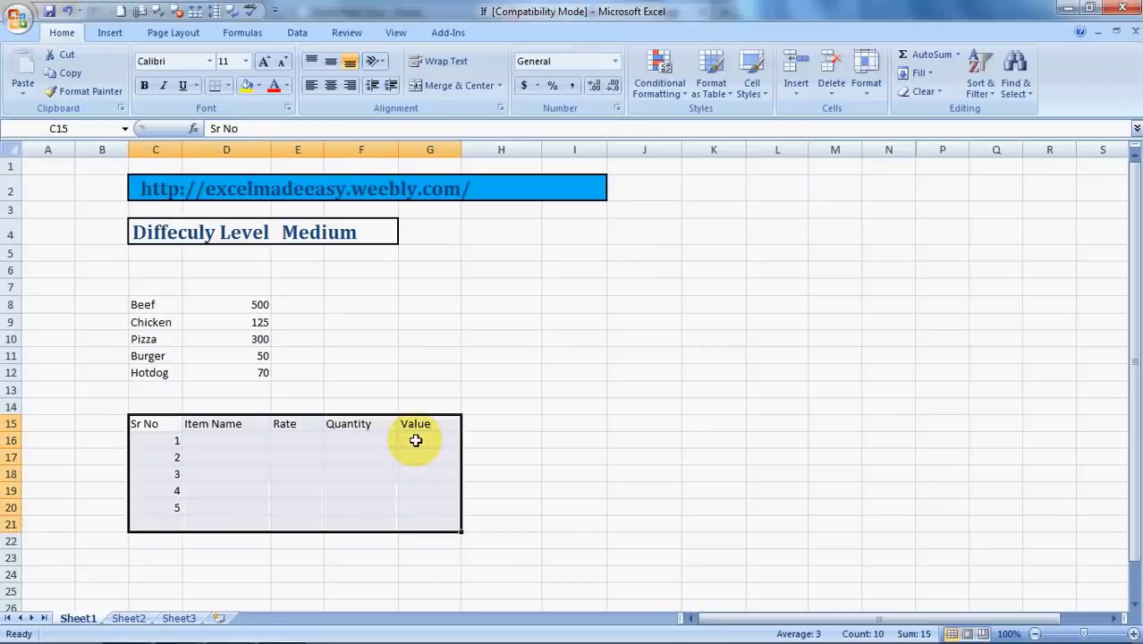
key(shift+Up)
Step: Apply All Borders and a Thick Box Border to the selected table
key(alt+h)
key(b)
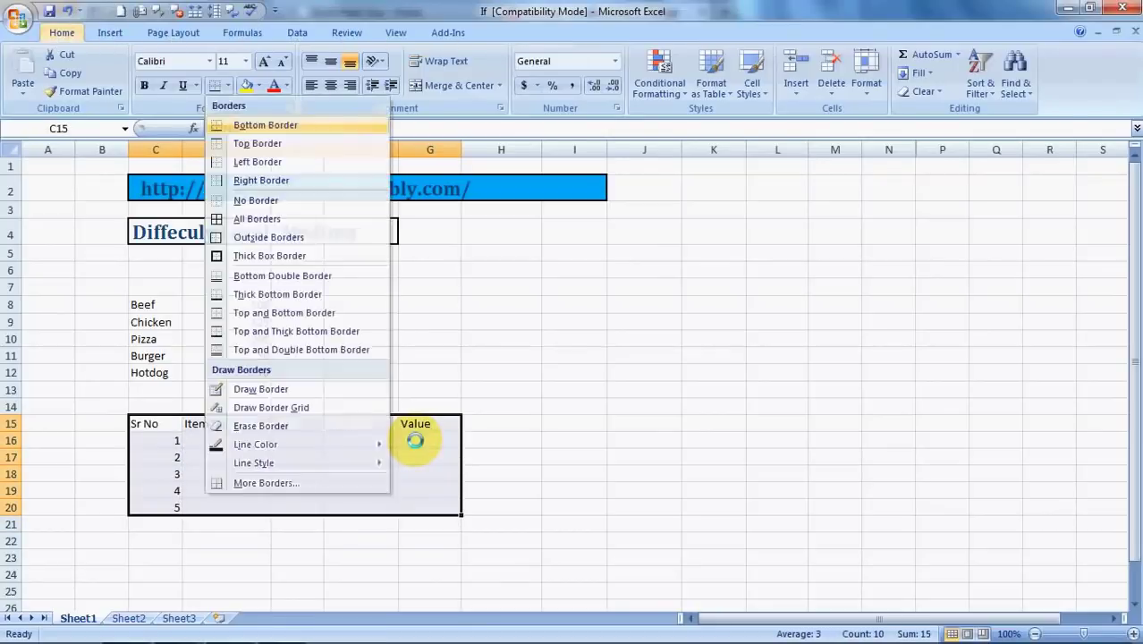
key(a)
key(alt+h)
key(b)
key(t)
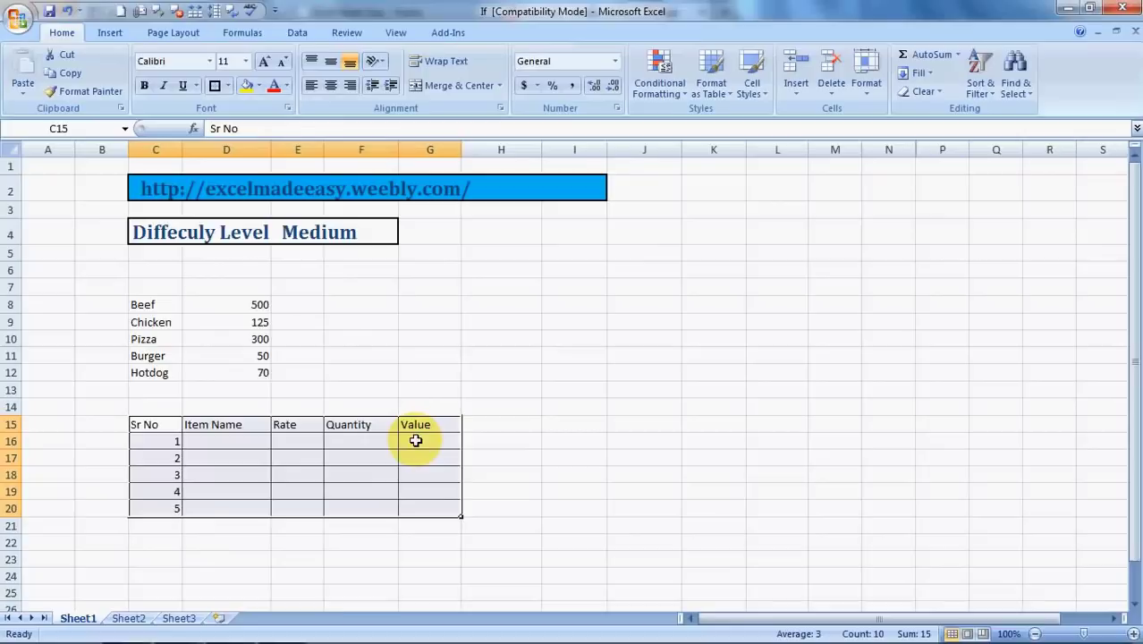
Step: Center-align the table headers and serial numbers, then deselect to view the borders
key(alt+h)
key(a)
key(c)
key(Right)
key(Right)
key(Right)
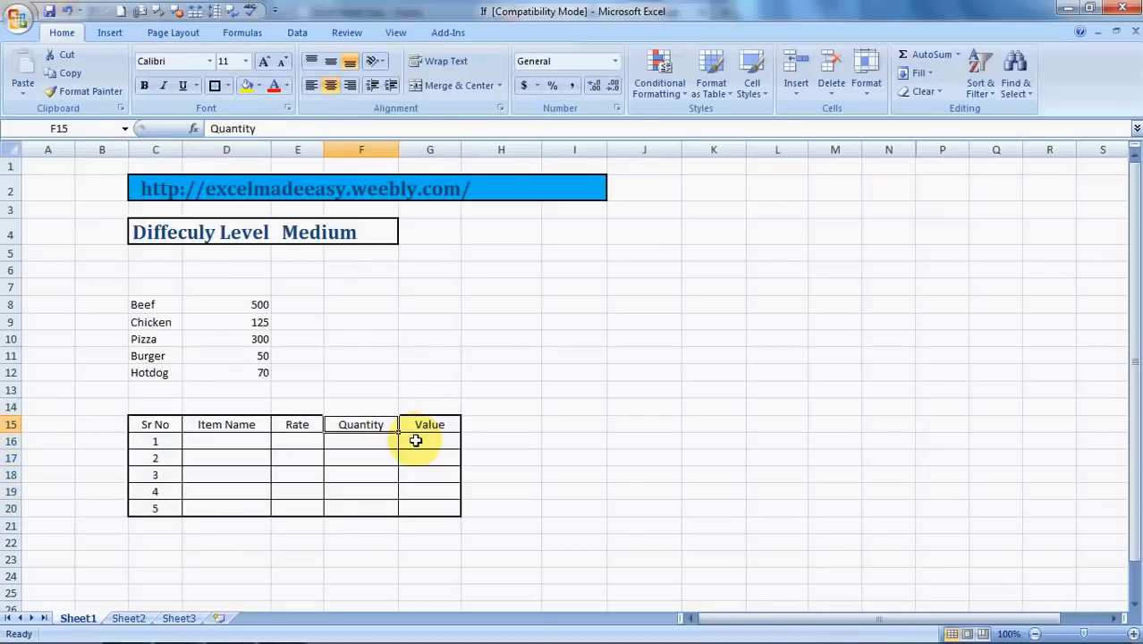
key(Down)
key(Down)
key(Down)
click(266, 525)
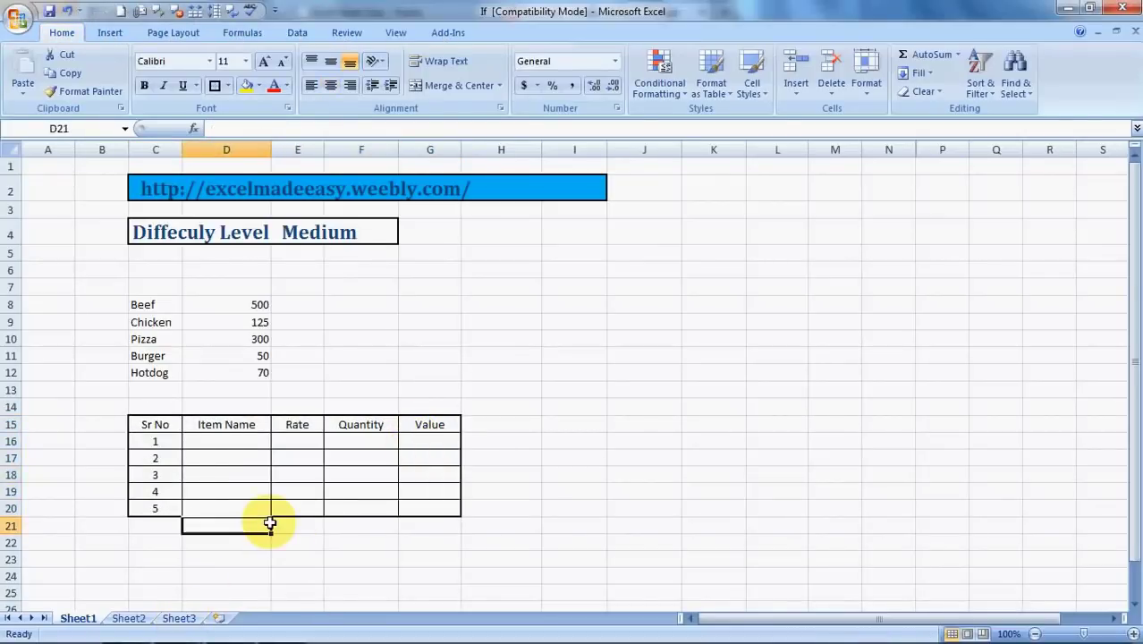
click(225, 441)
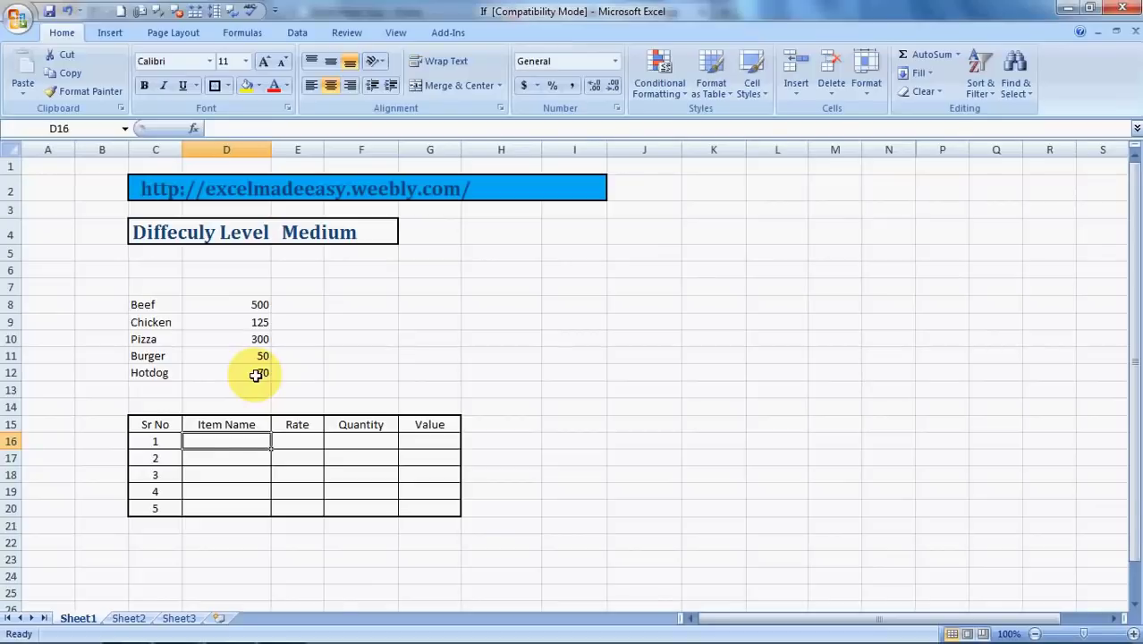
Step: Enter beef as the first item name in D16
text(bee)
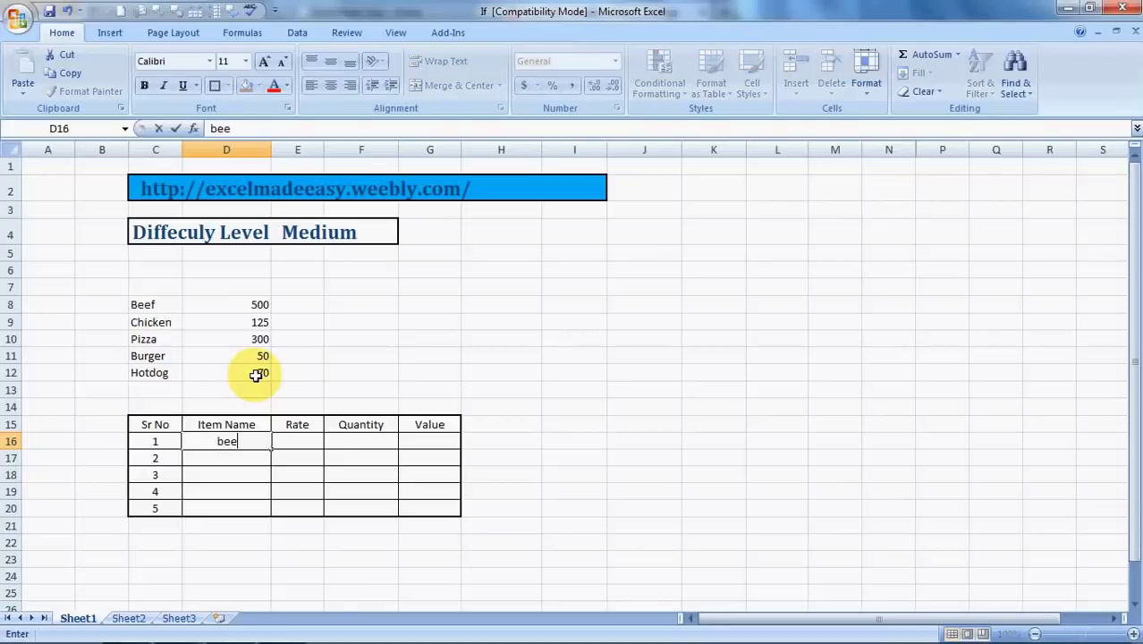
text(f)
key(Tab)
key(Left)
key(Tab)
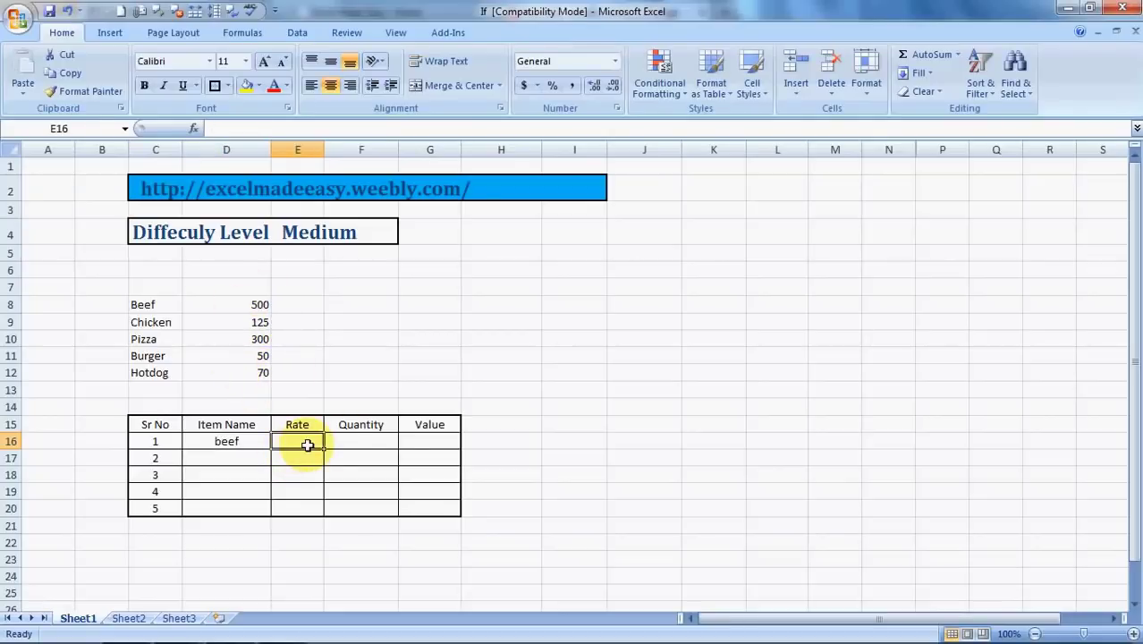
Step: Start the Rate formula in E16 as =IF(D16=C8,+D8
text(=)
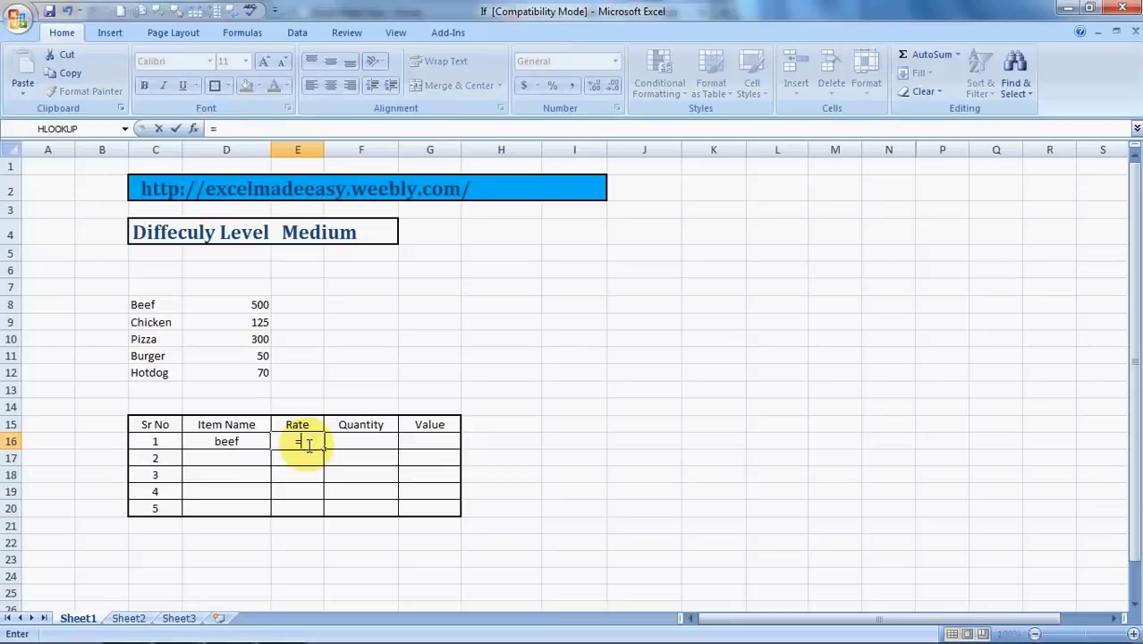
text(If)
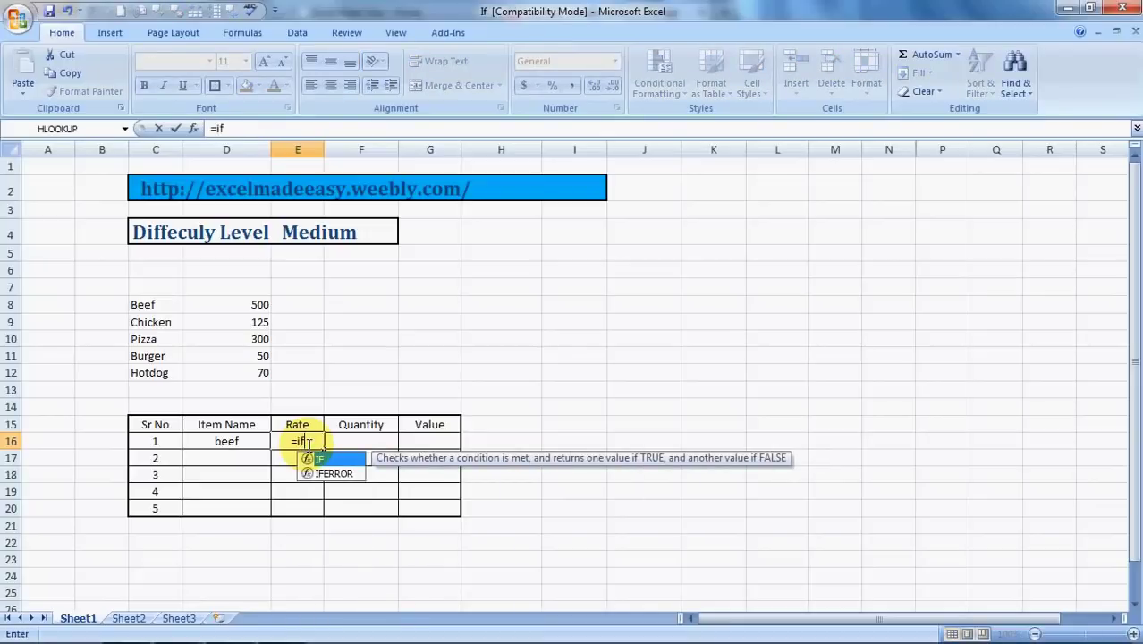
text(()
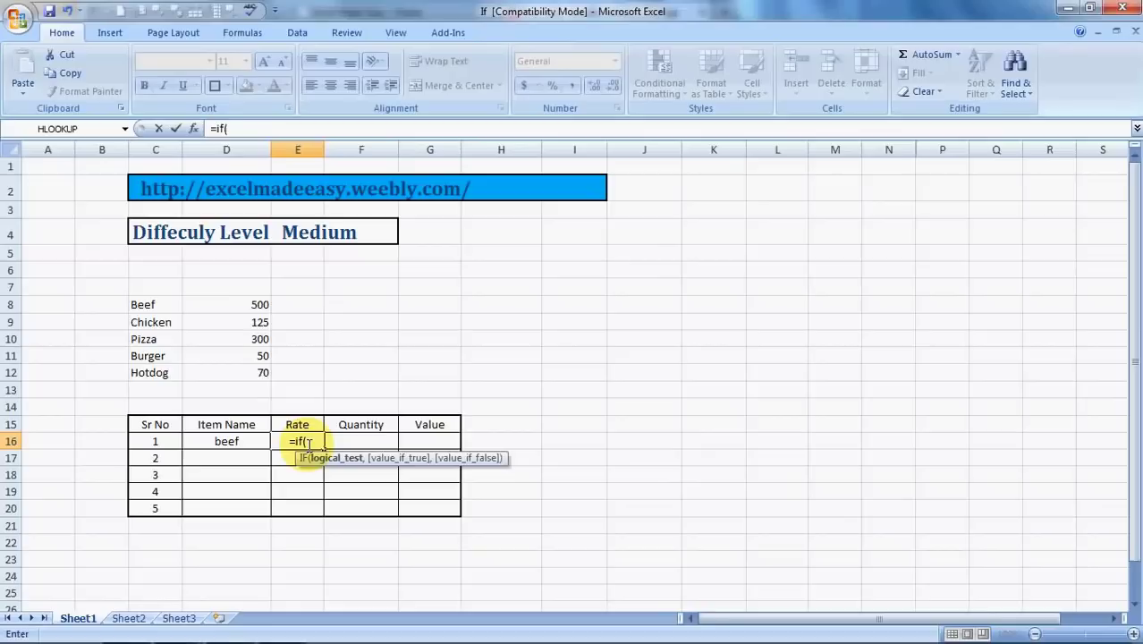
key(Left)
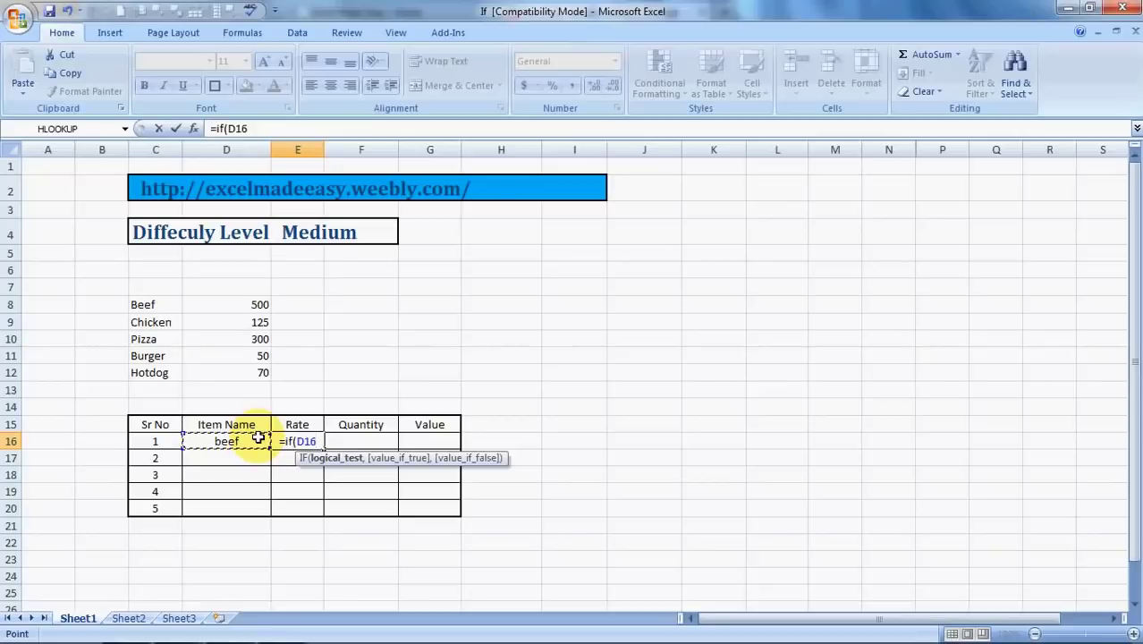
text(=)
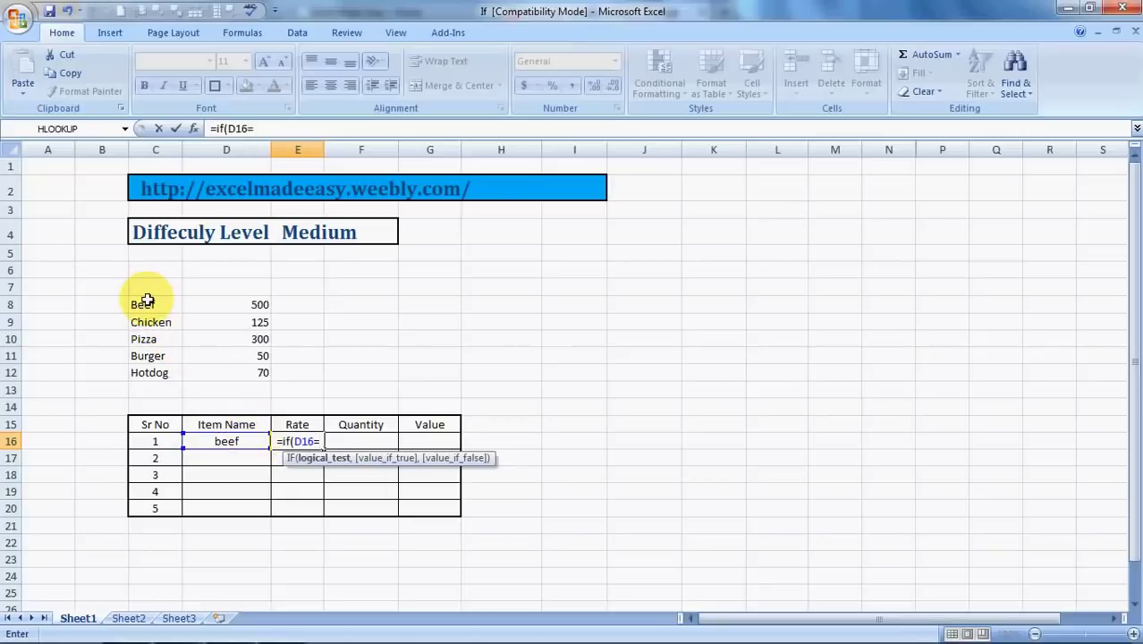
click(145, 302)
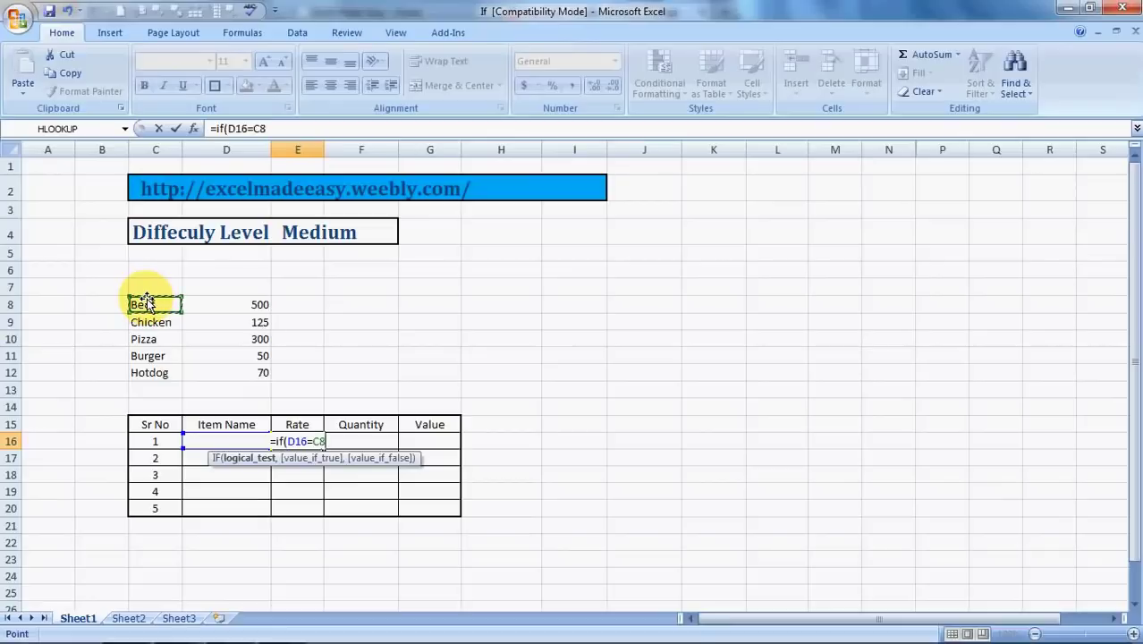
text(,+)
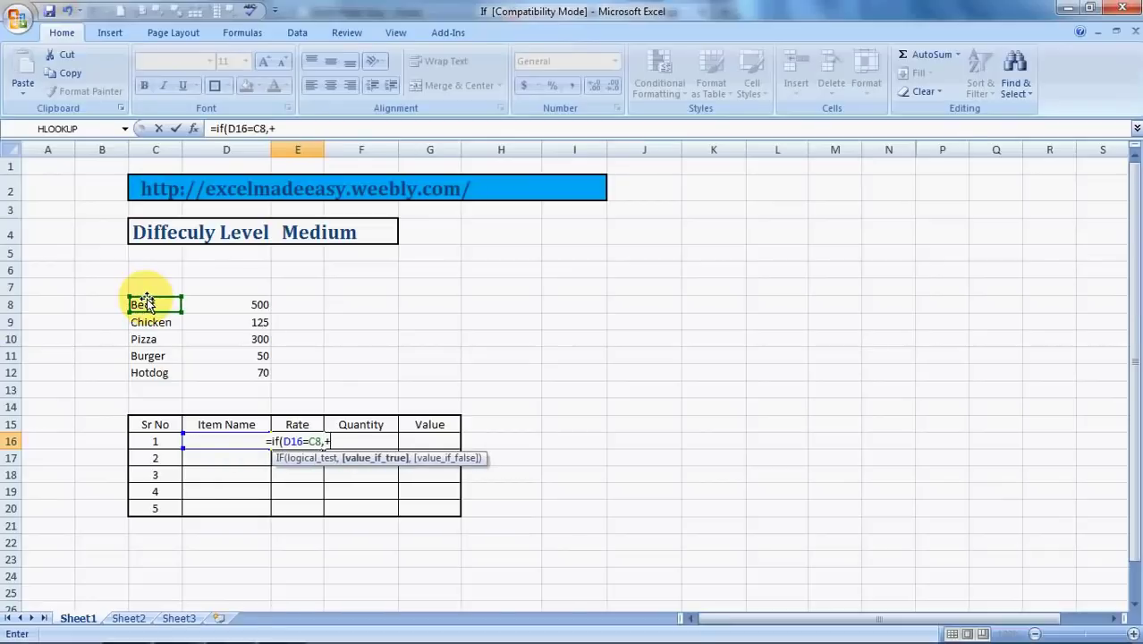
click(255, 305)
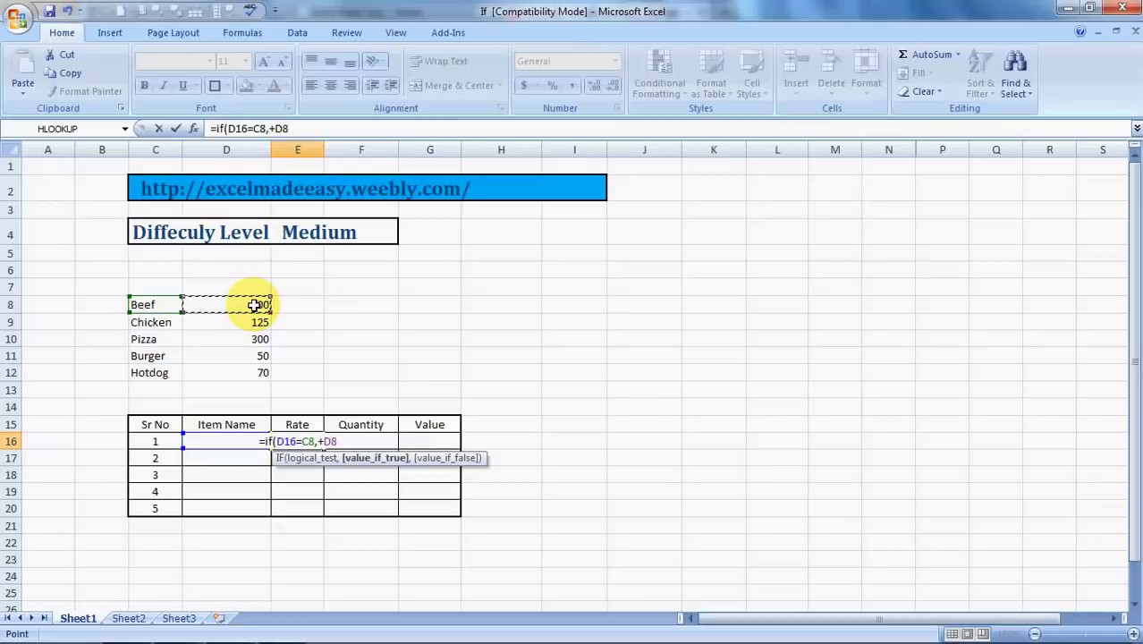
Step: Close the Rate formula as =IF(D16=C8,+D8) and point out its D8 price reference
text())
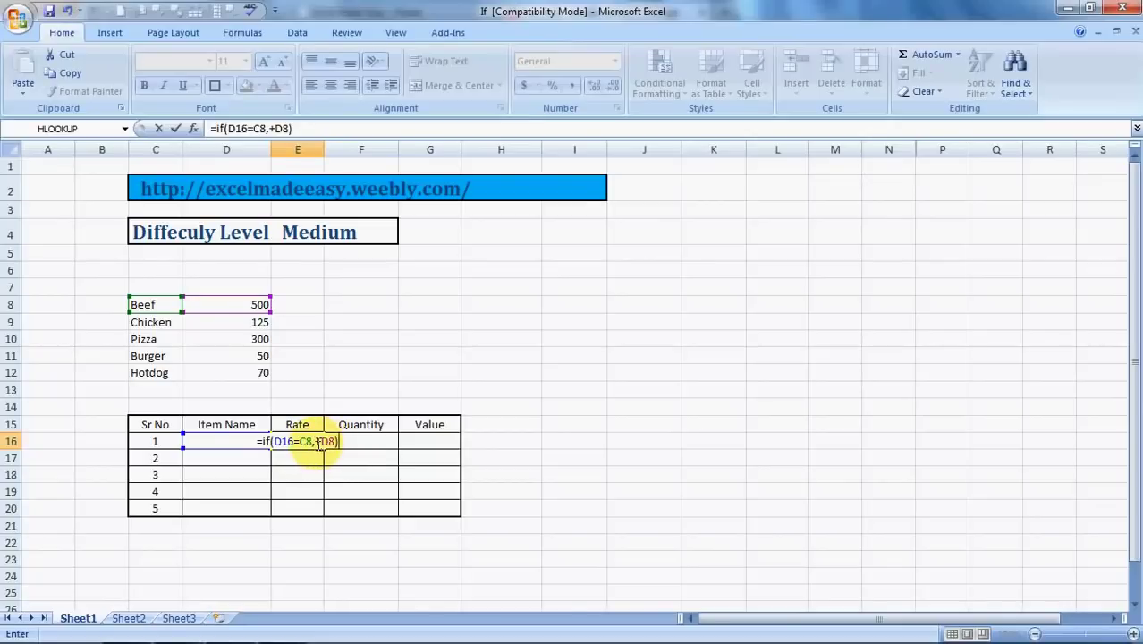
click(317, 442)
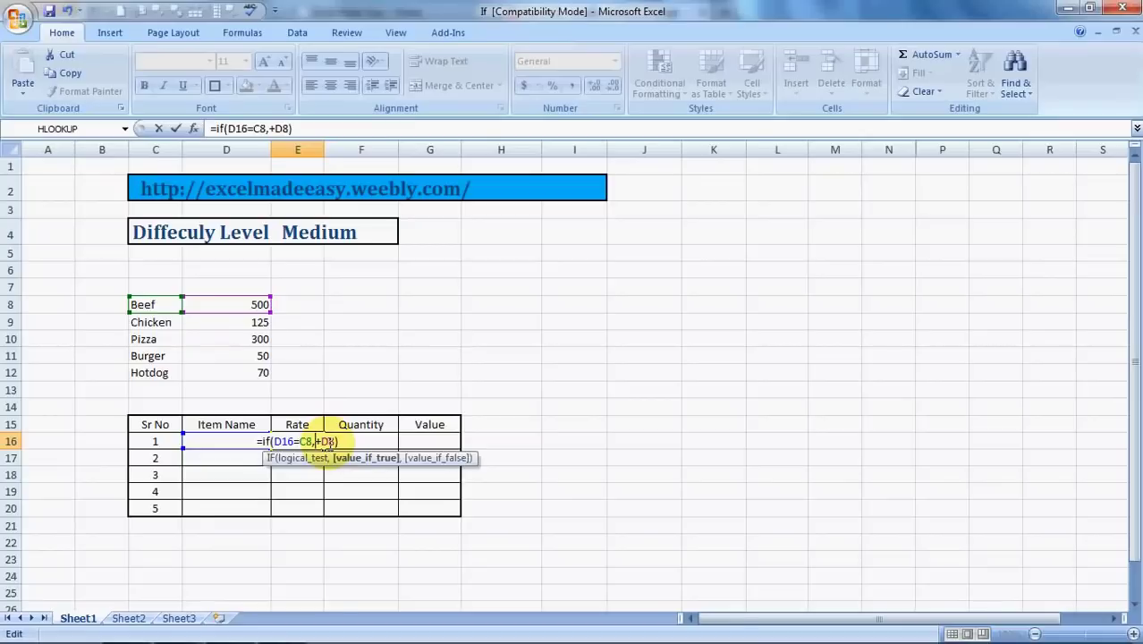
click(261, 305)
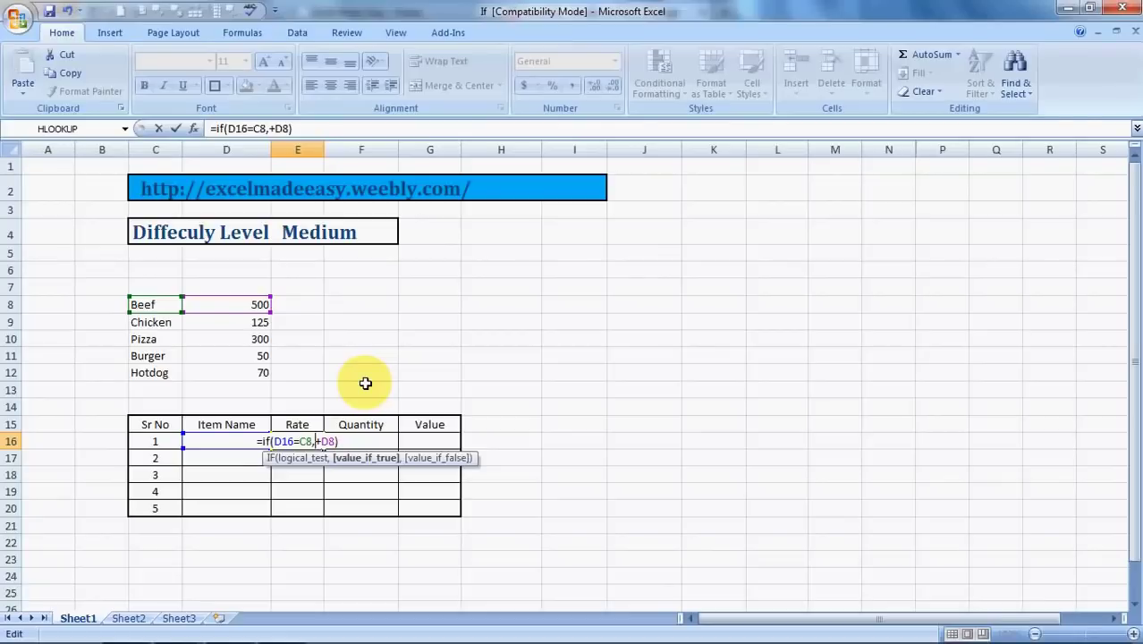
Step: Commit the Rate formula and test it with chicken as the item, which gives FALSE
key(Return)
key(Up)
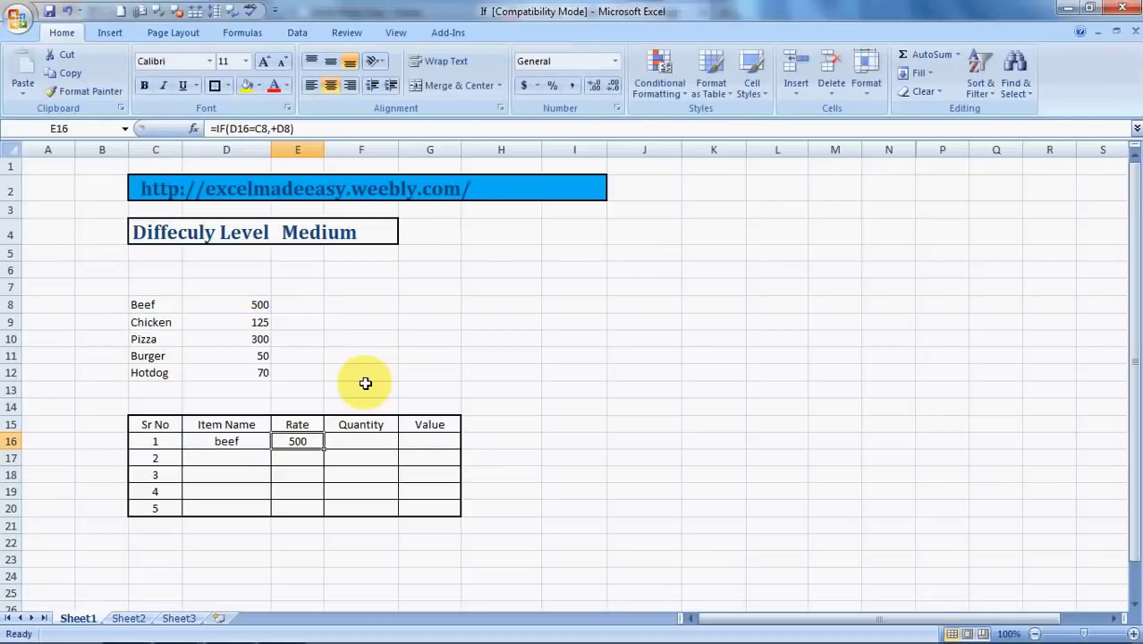
key(Left)
text(c)
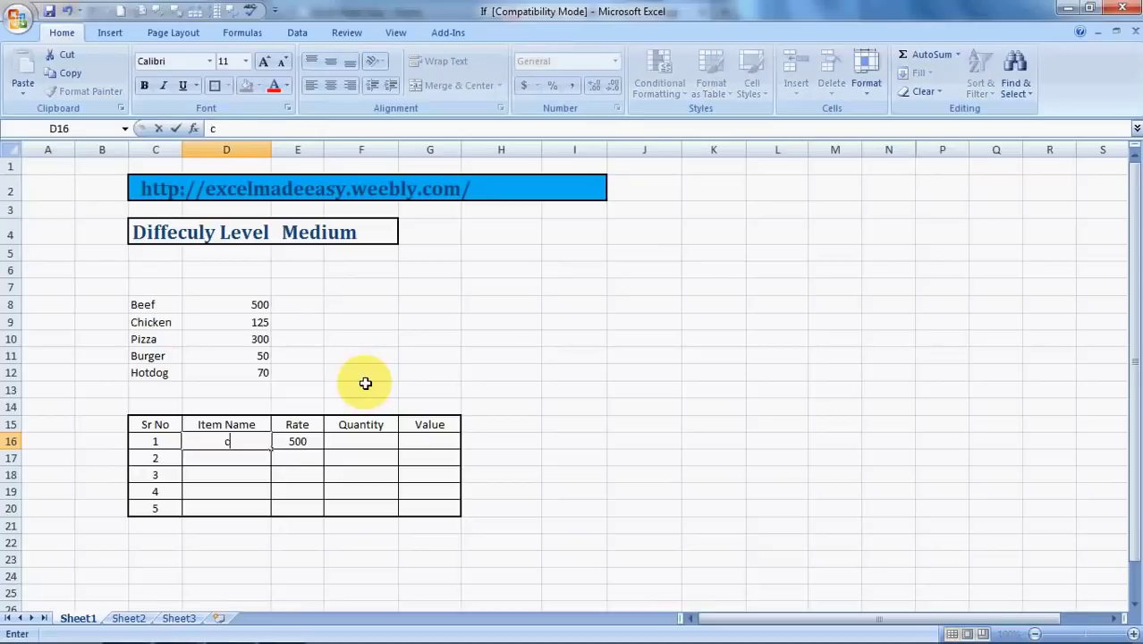
text(hicke)
text(n)
key(Return)
key(Up)
key(Right)
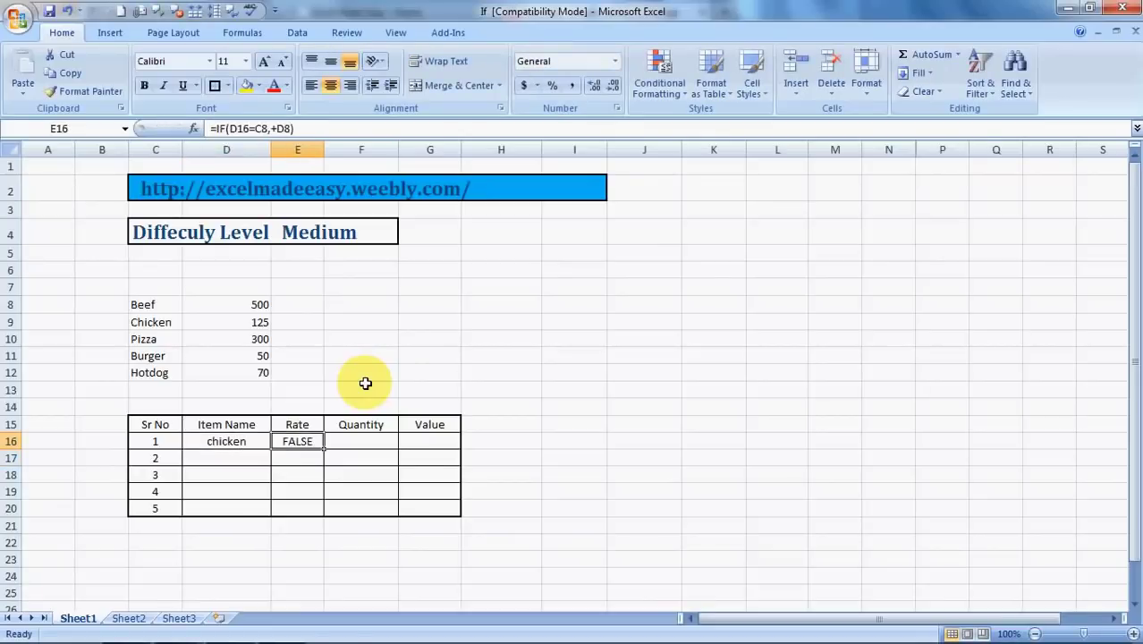
Step: Retype the first item name in D16 as beef so its Rate returns 500
key(Left)
text(bee)
key(BackSpace)
key(BackSpace)
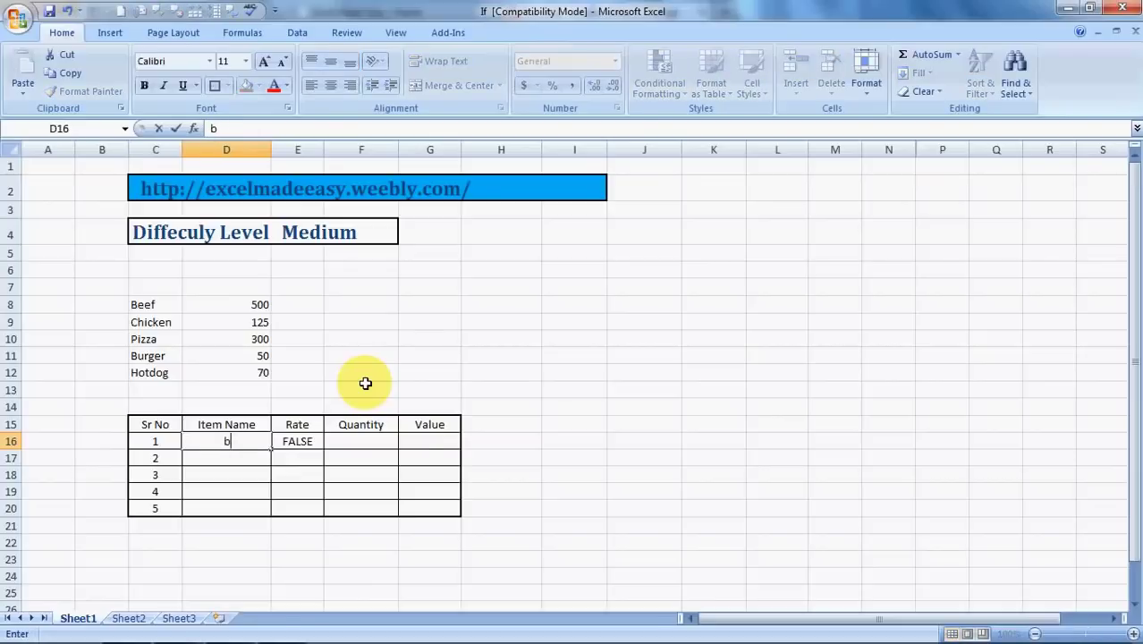
text(eed)
key(Return)
key(Up)
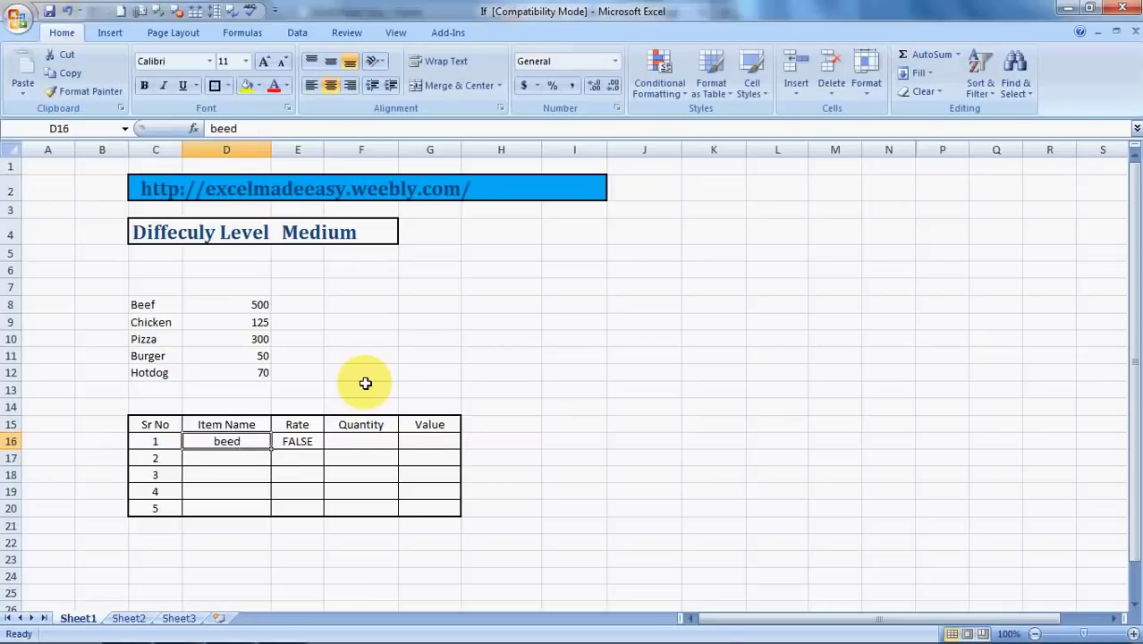
text(beef)
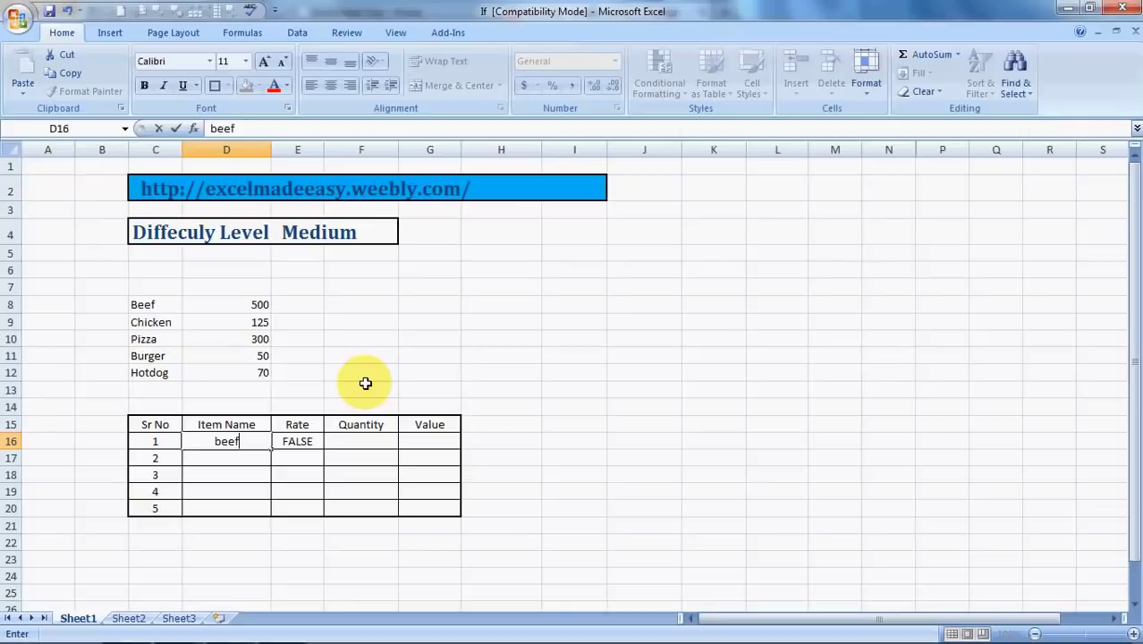
key(Right)
key(Down)
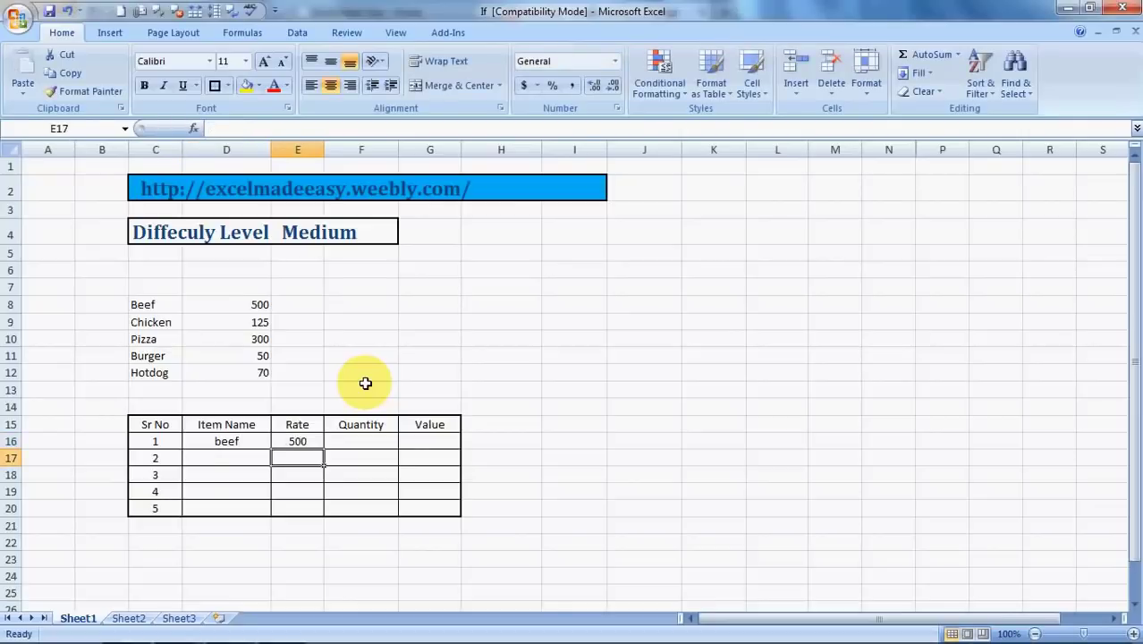
Step: Copy the Rate formula from E16 into E17:E20
key(Up)
key(ctrl+c)
key(Down)
key(shift+Down)
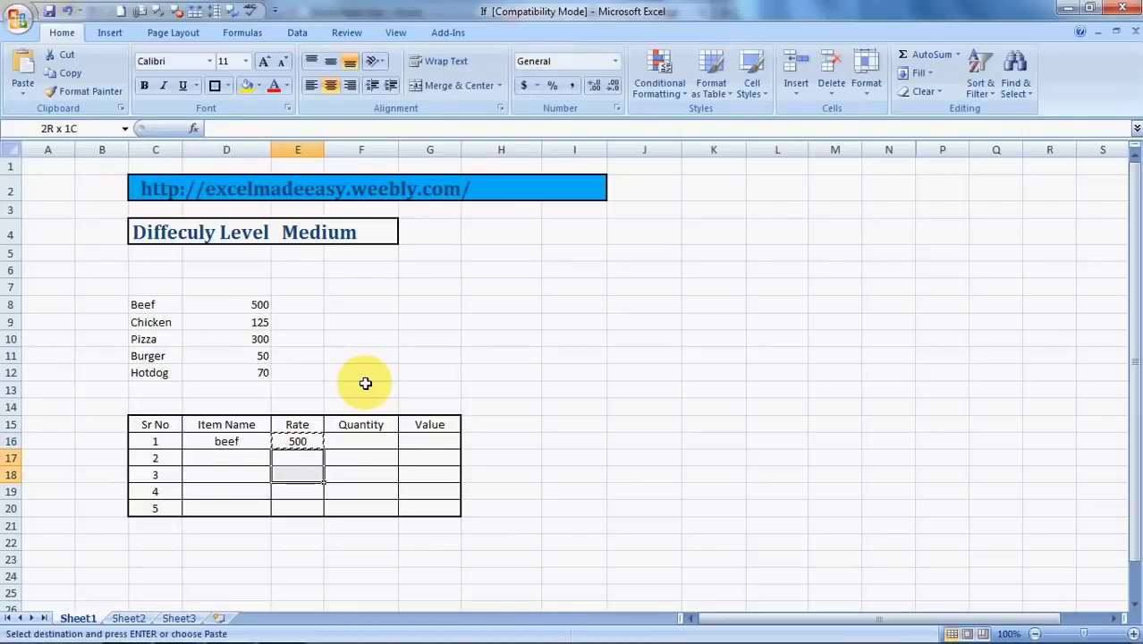
key(shift+Down)
key(shift+Down)
key(ctrl+v)
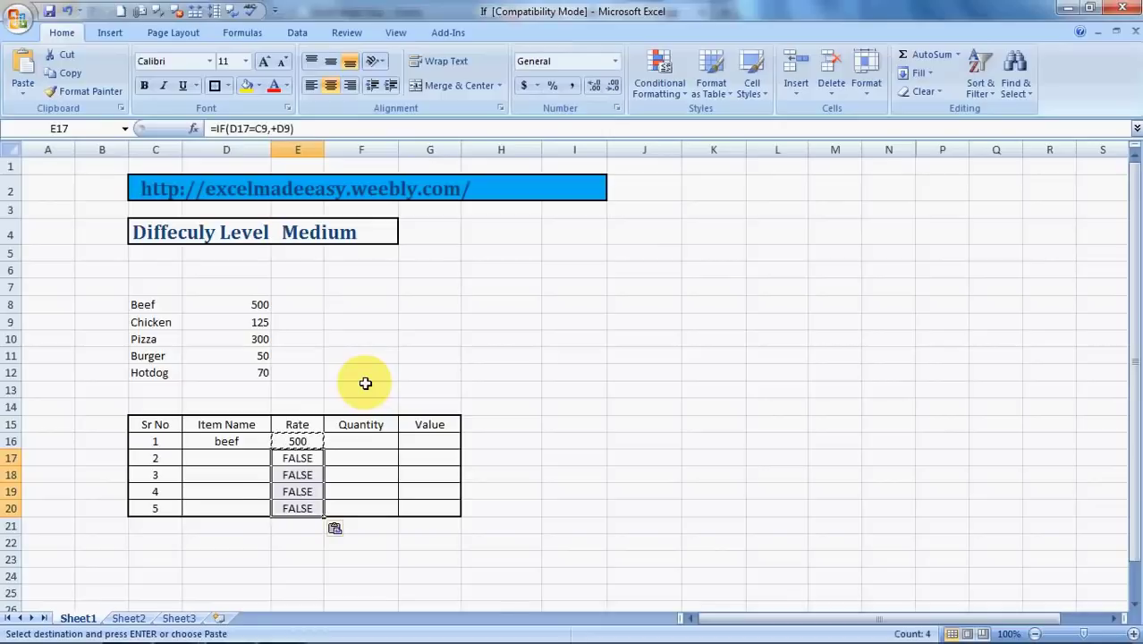
Step: Enter beef as the second item in D17 and compare the row 16 and 17 Rate formulas
key(Left)
text(be)
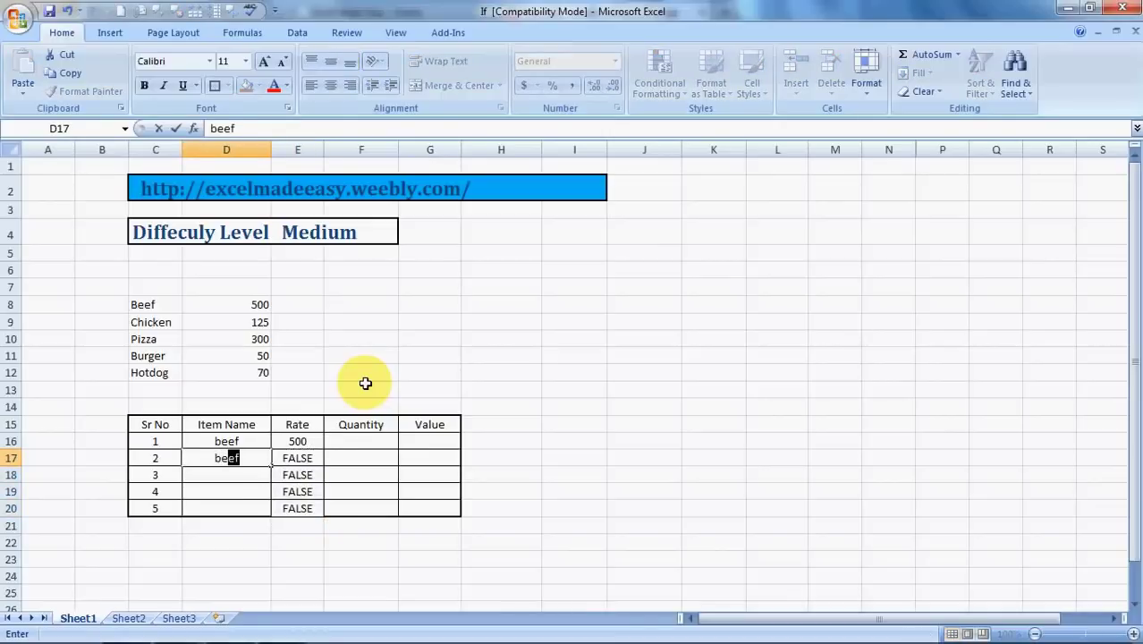
text(ef)
key(Right)
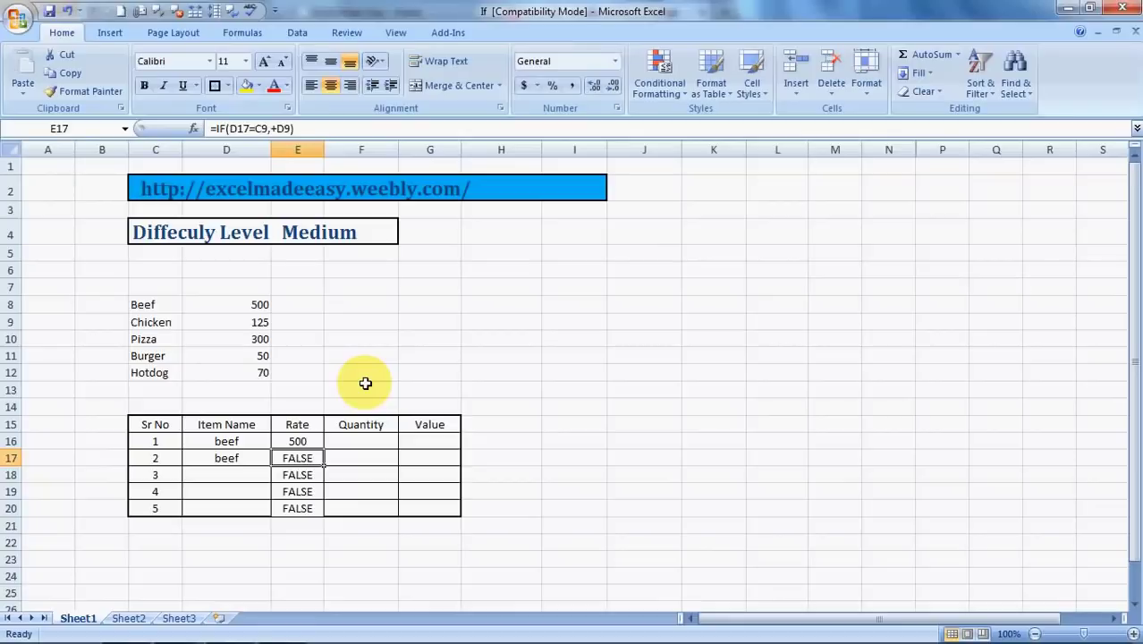
key(Up)
key(Down)
key(Up)
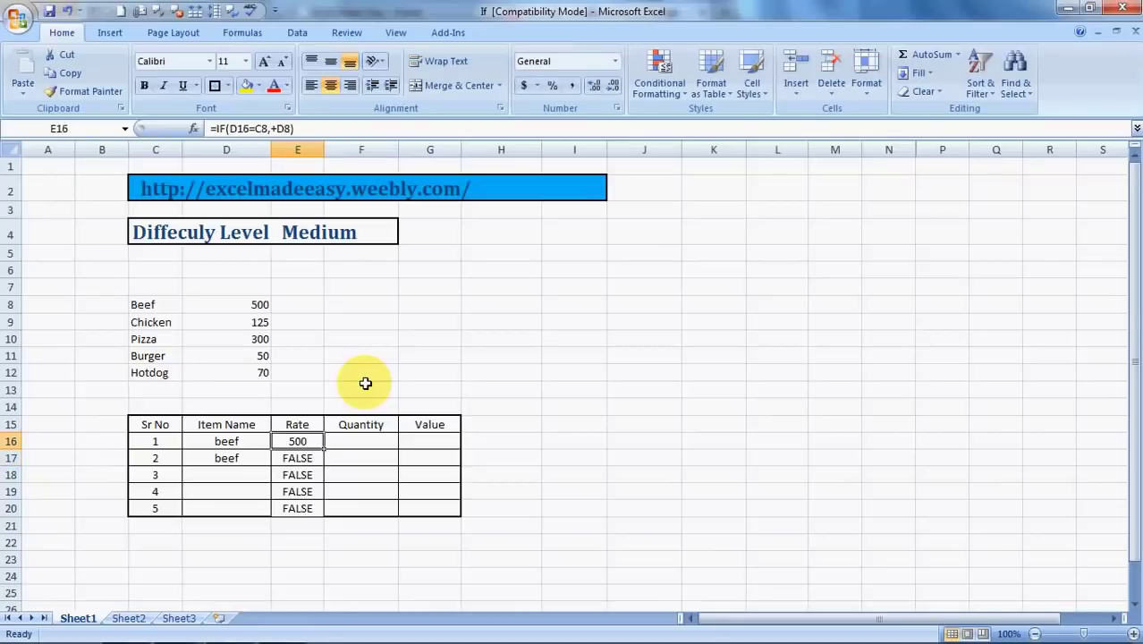
key(Right)
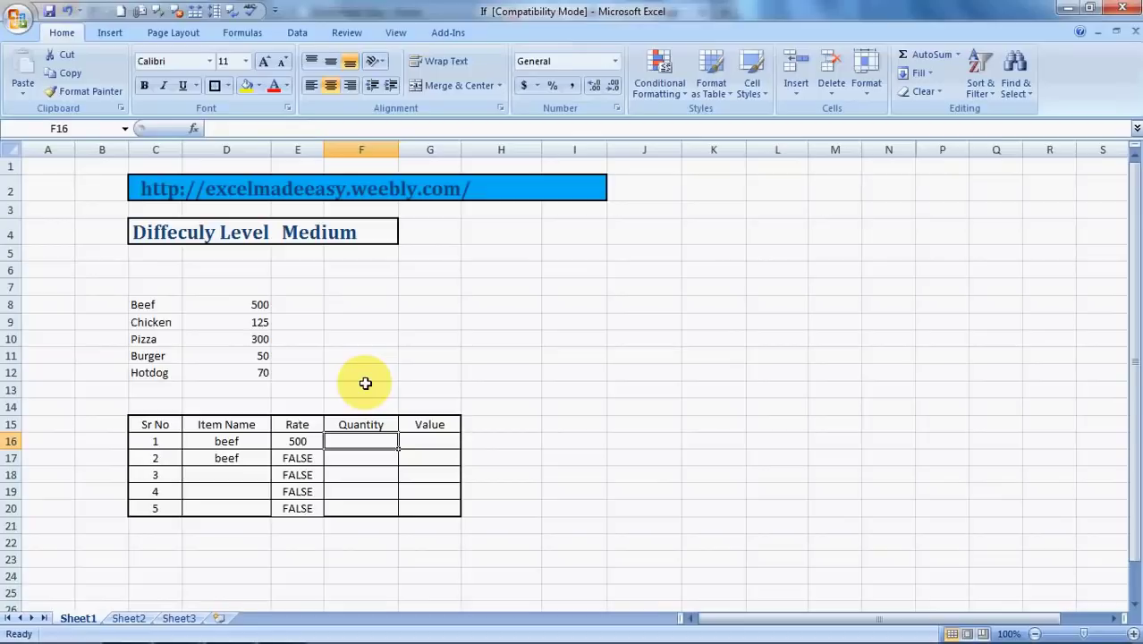
Step: Enter a quantity of 3 for the first item in F16
text(3)
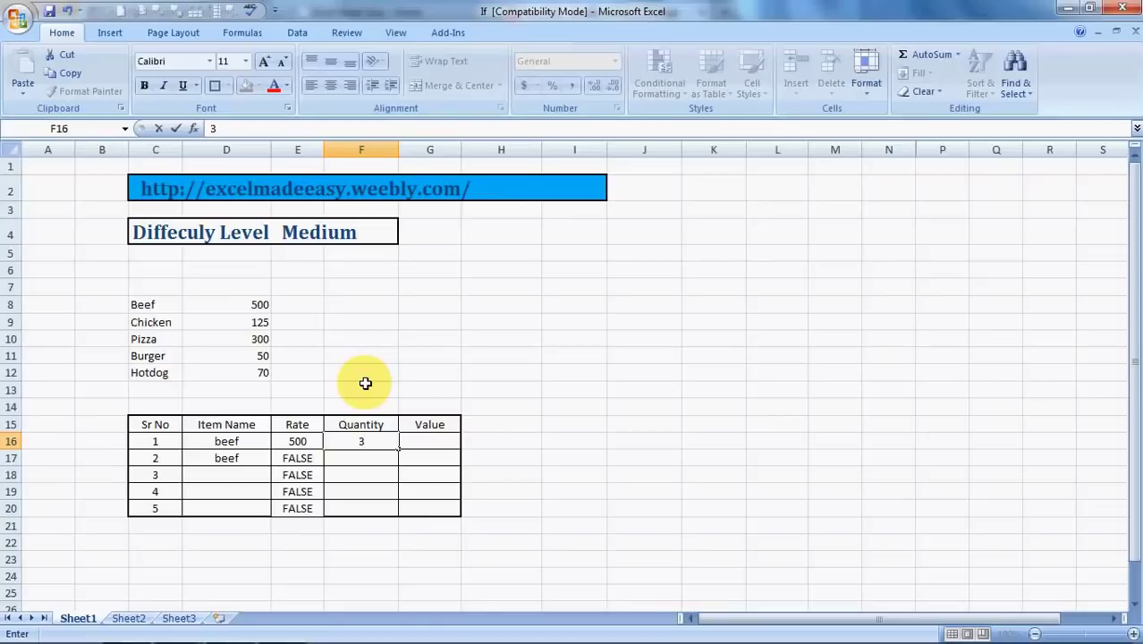
key(Left)
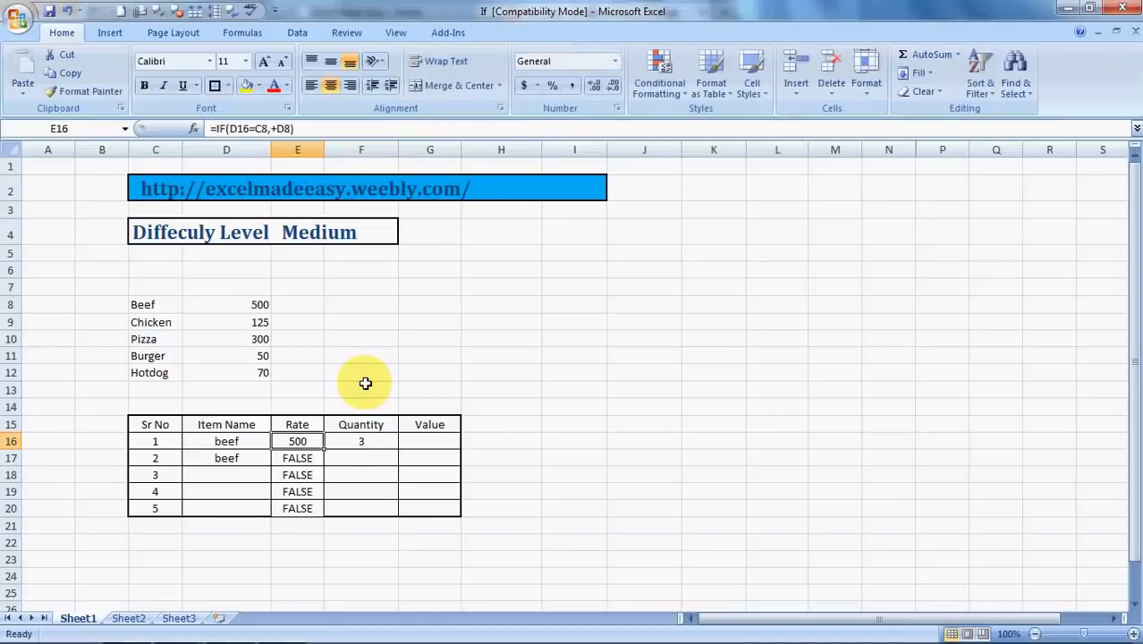
key(Right)
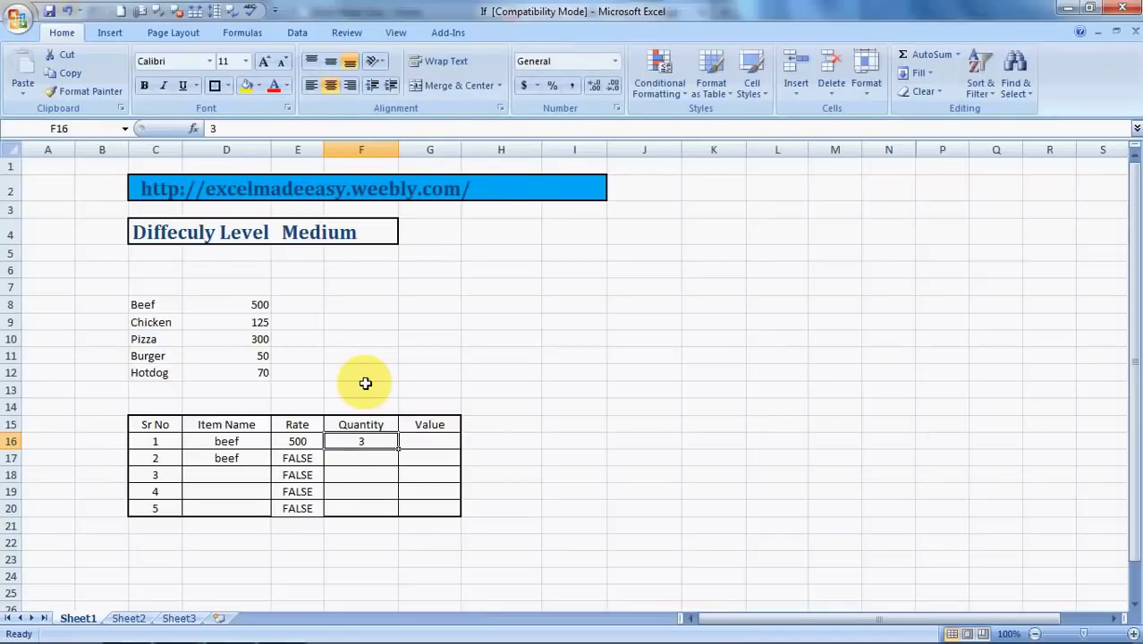
Step: Enter the Value formula =E16*F16 in G16, giving 1500
key(Right)
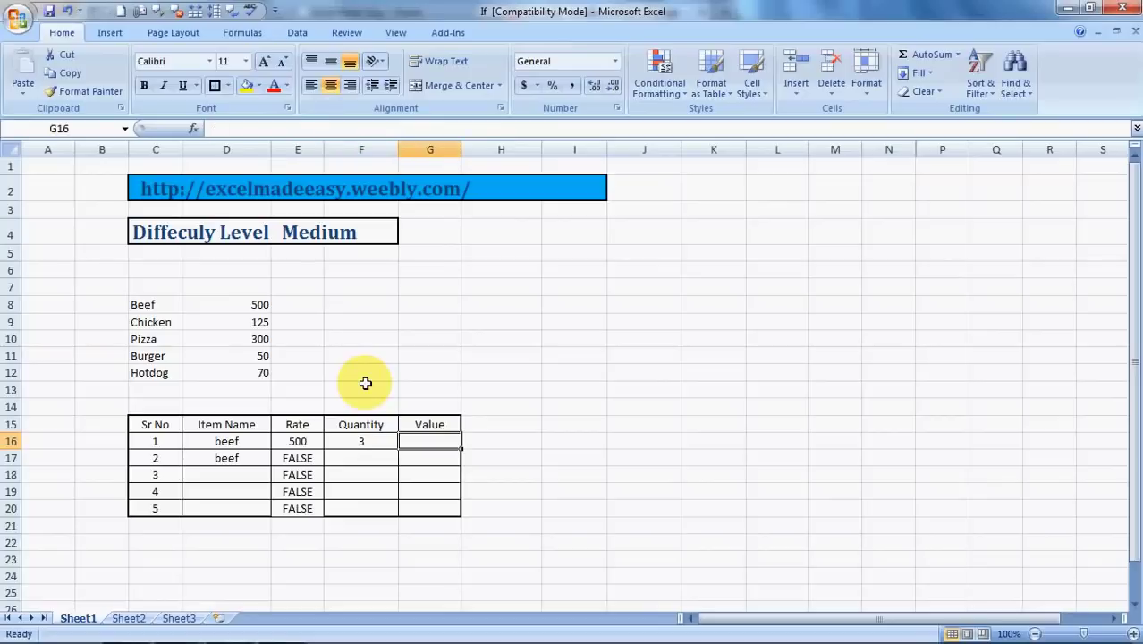
text(=)
key(Left)
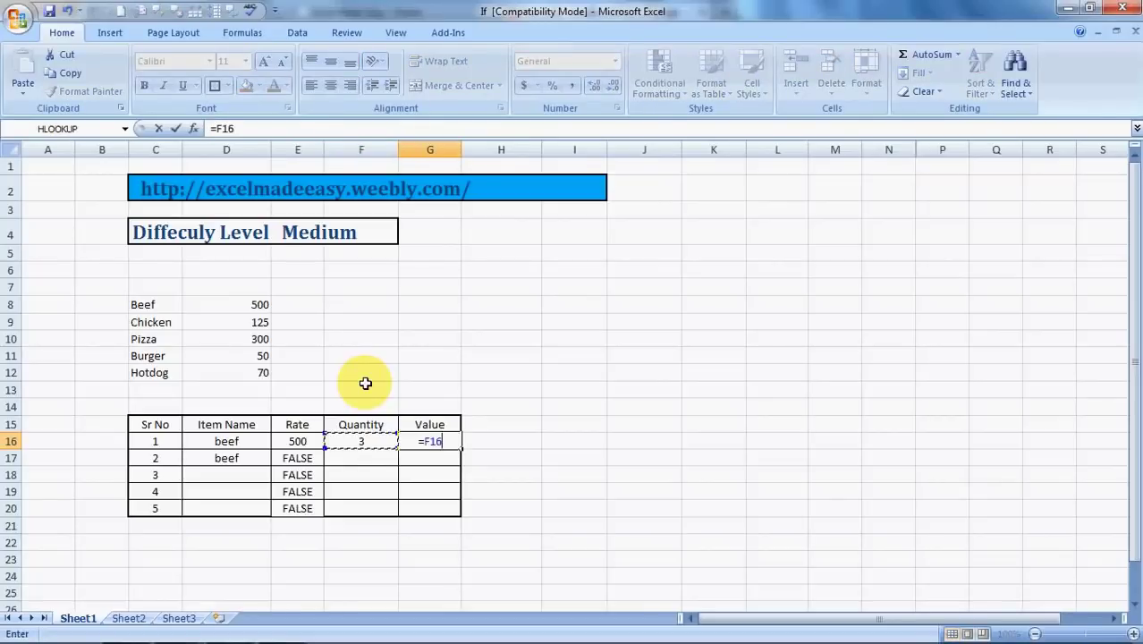
key(Left)
text(*)
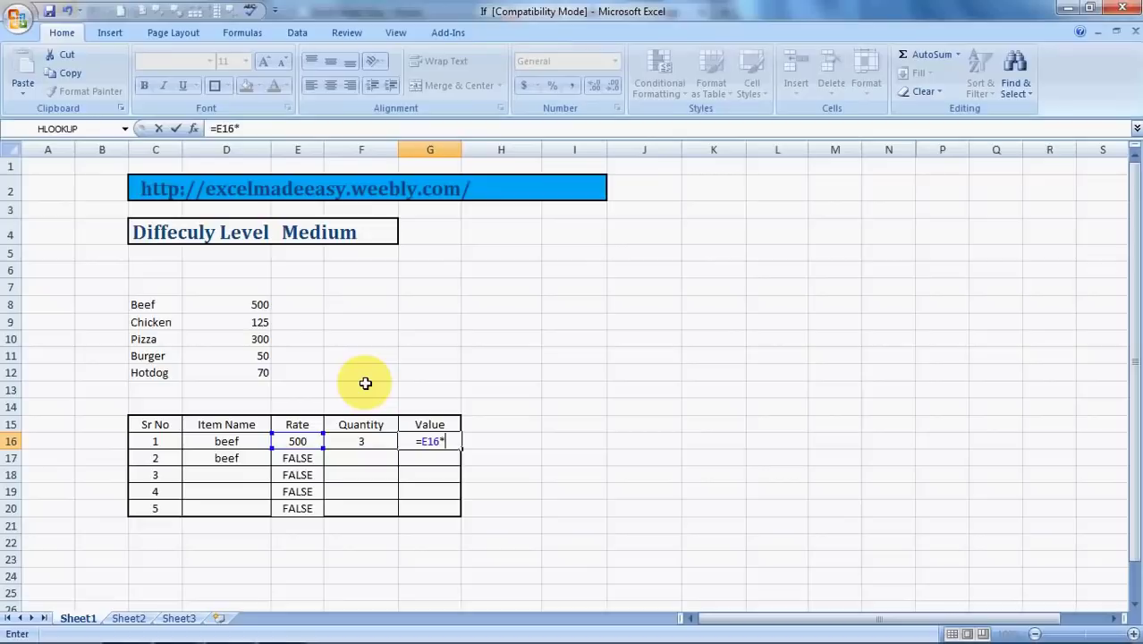
key(Left)
key(Return)
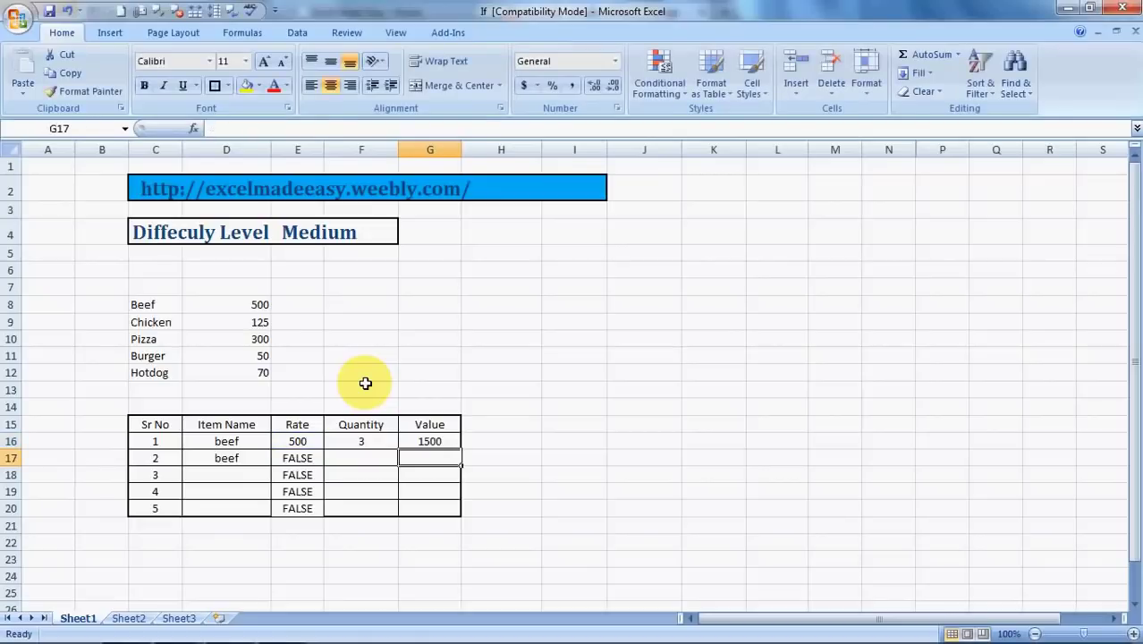
key(Up)
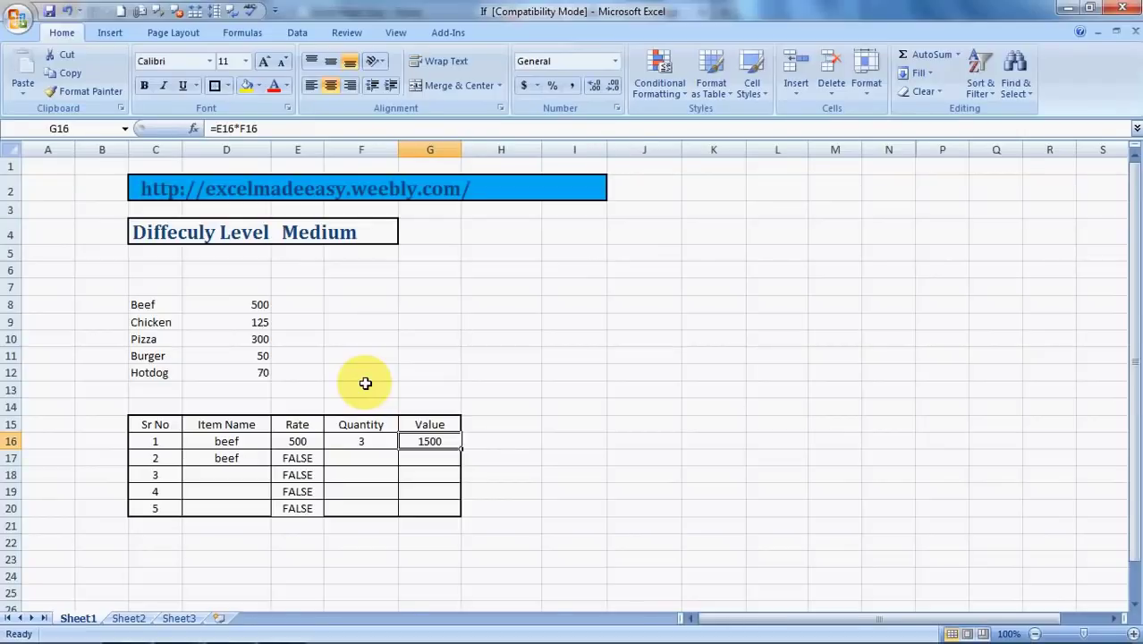
key(Left)
key(Left)
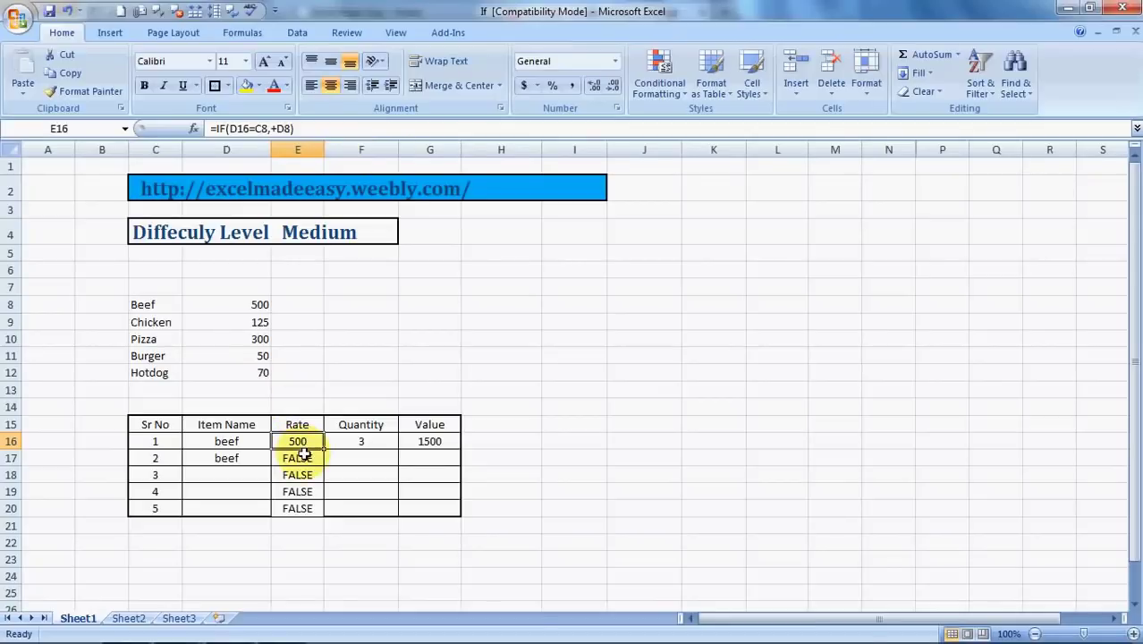
click(303, 455)
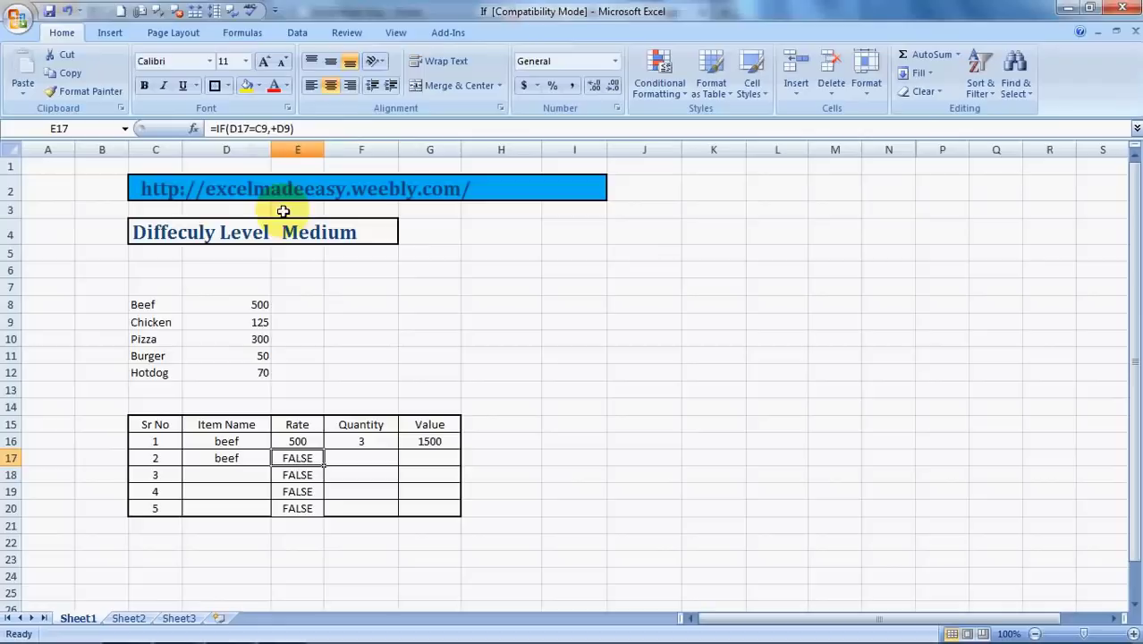
click(307, 439)
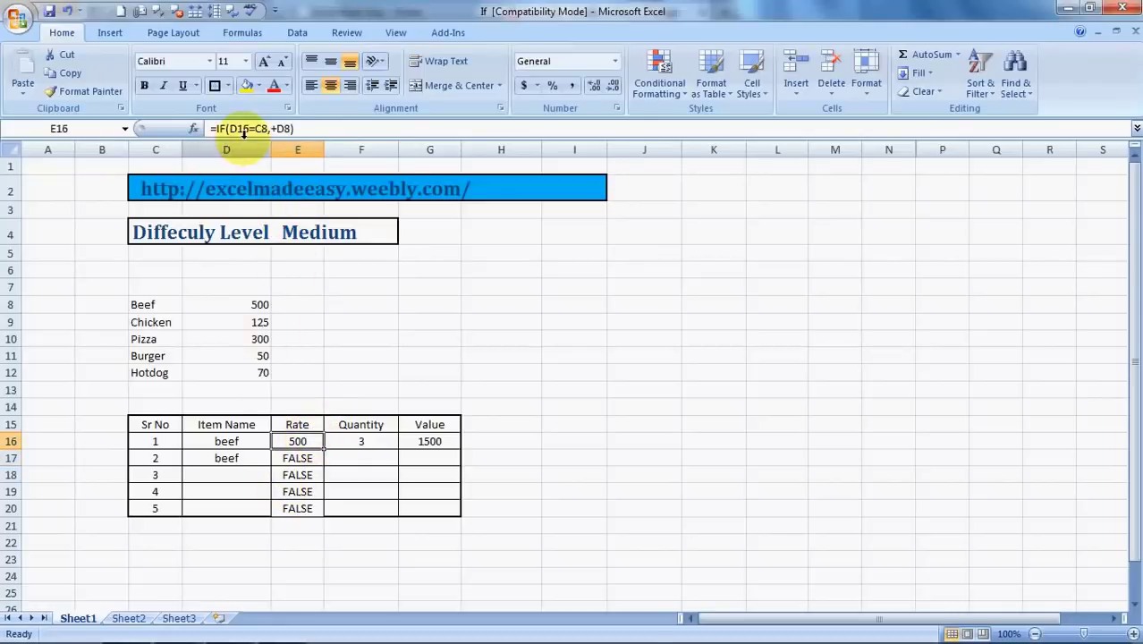
click(296, 456)
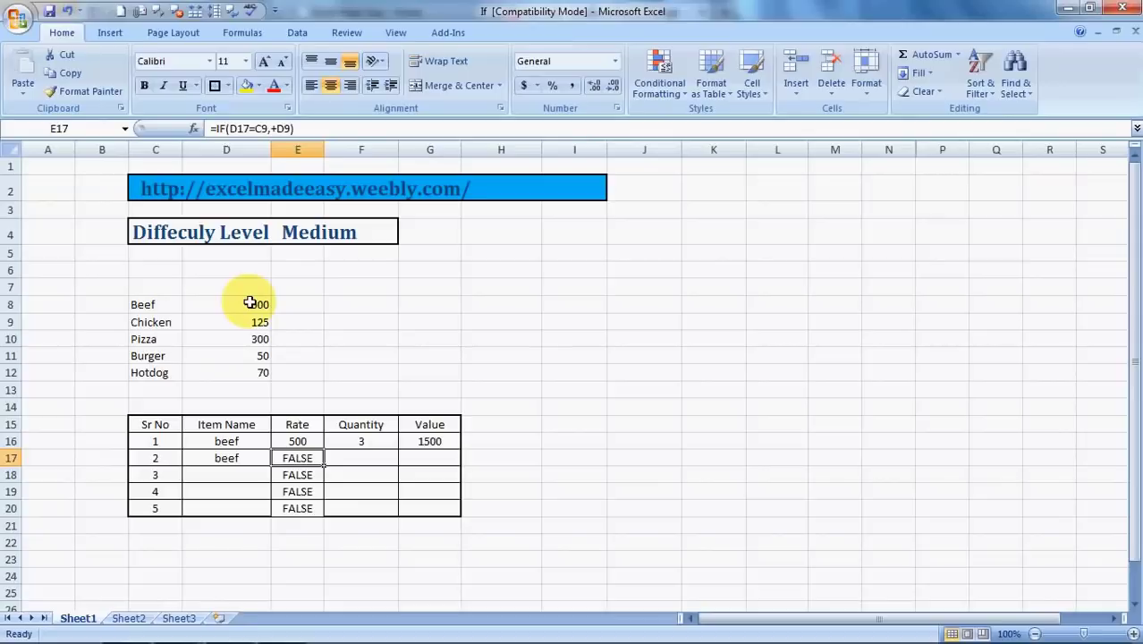
key(Up)
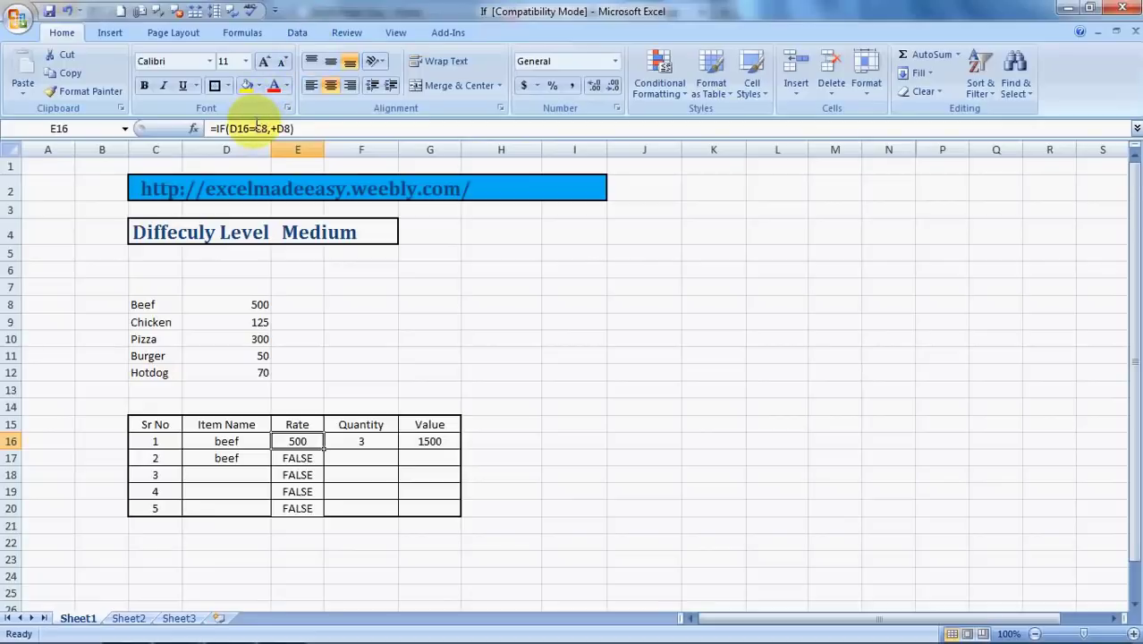
Step: Make C8 and D8 absolute with F4, giving =IF(D16=$C$8,+$D$8)
drag(255, 128, 268, 128)
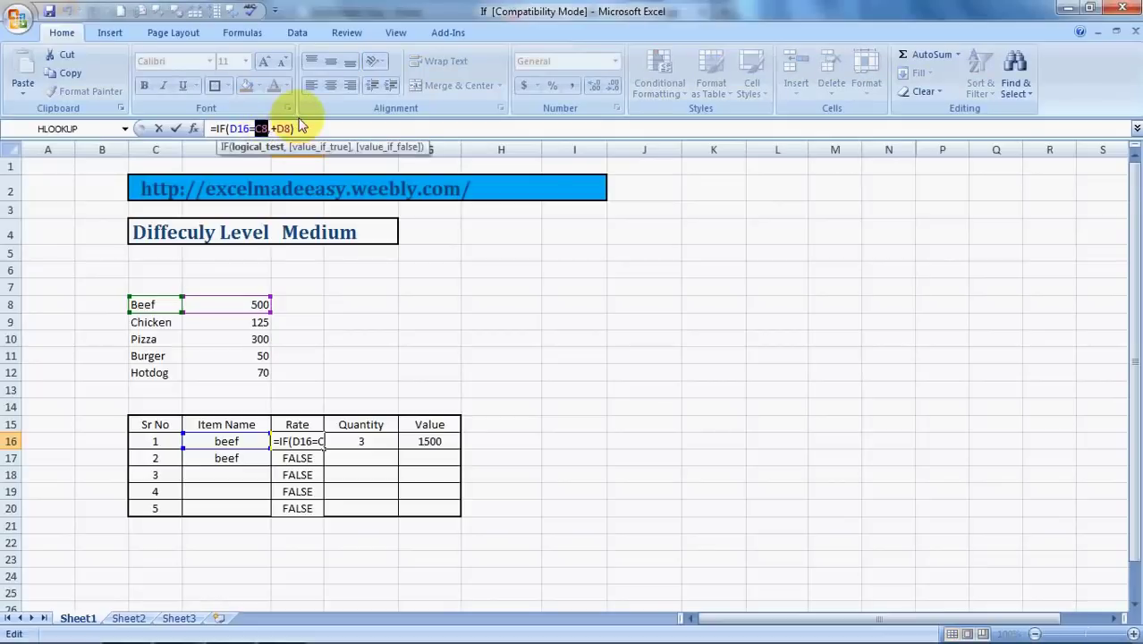
key(F4)
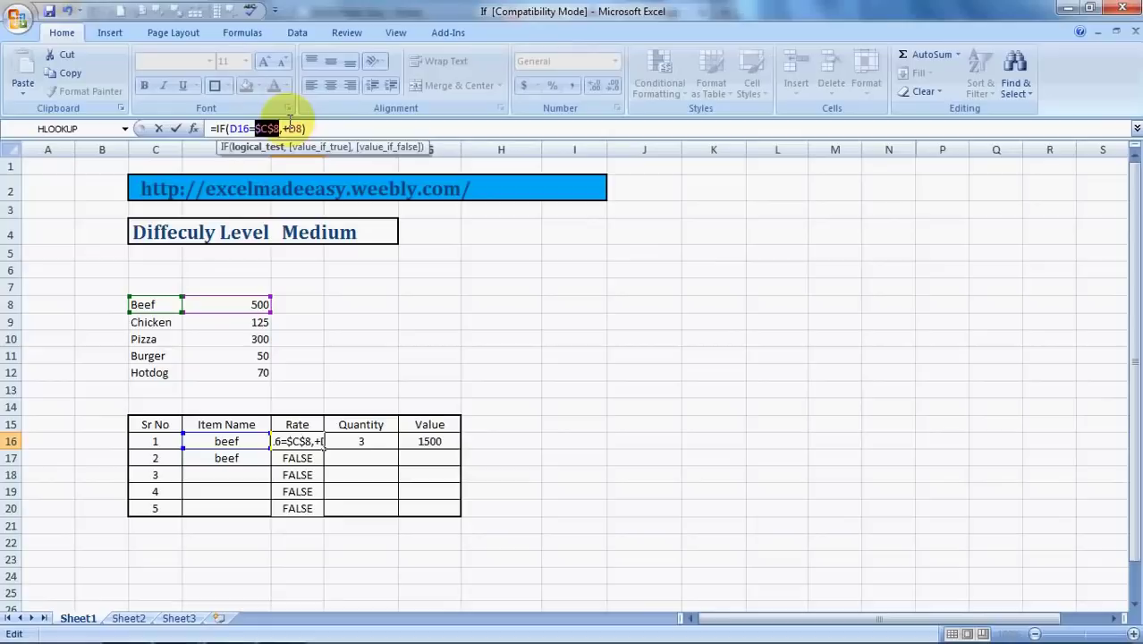
drag(288, 128, 303, 129)
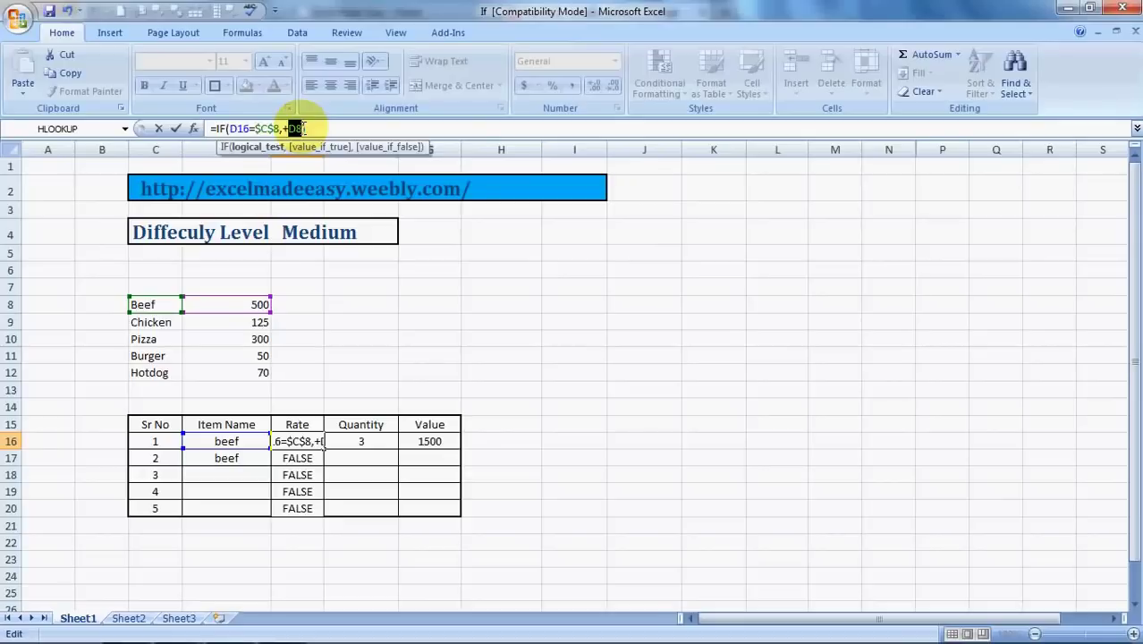
key(F4)
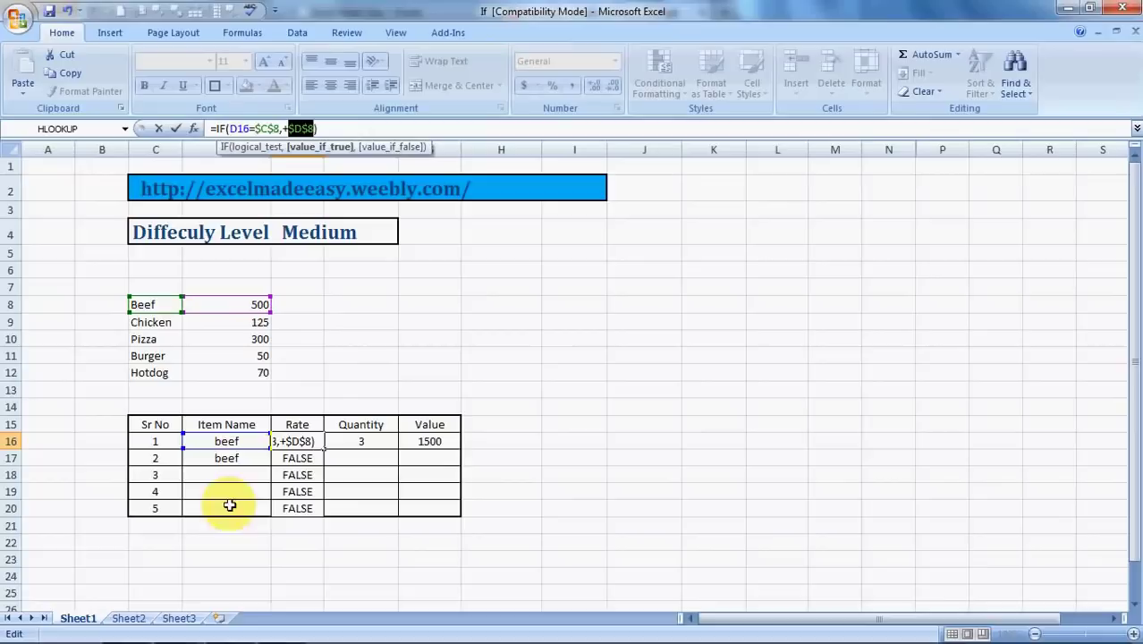
key(Return)
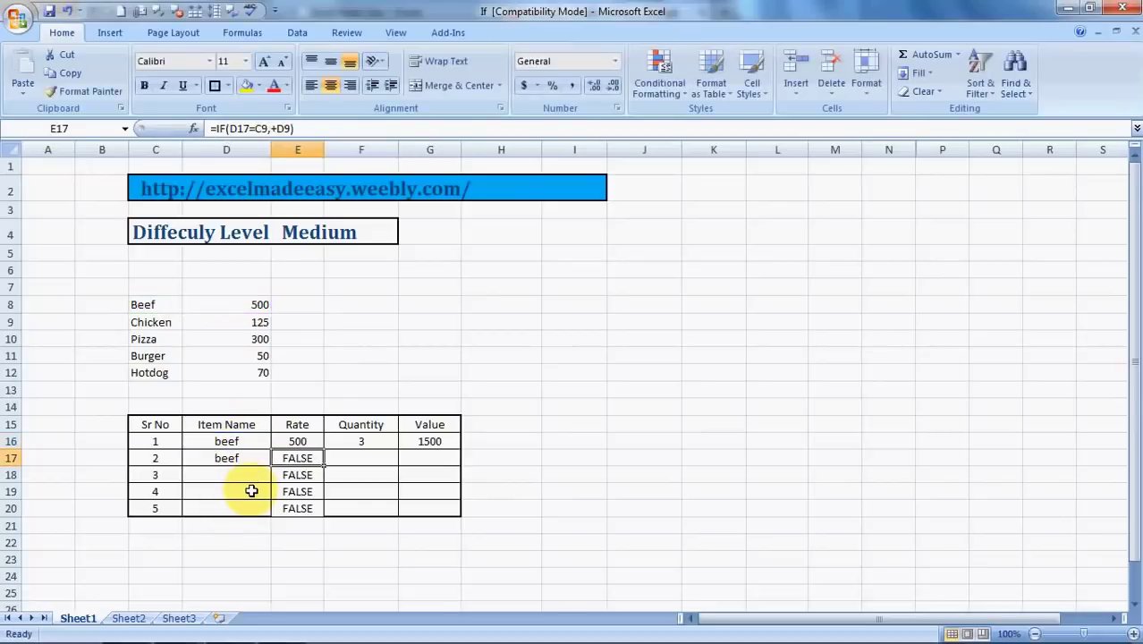
Step: Paste the absolute-reference Rate formula from E16 into E17 so it shows 500
click(302, 440)
key(ctrl+c)
key(Down)
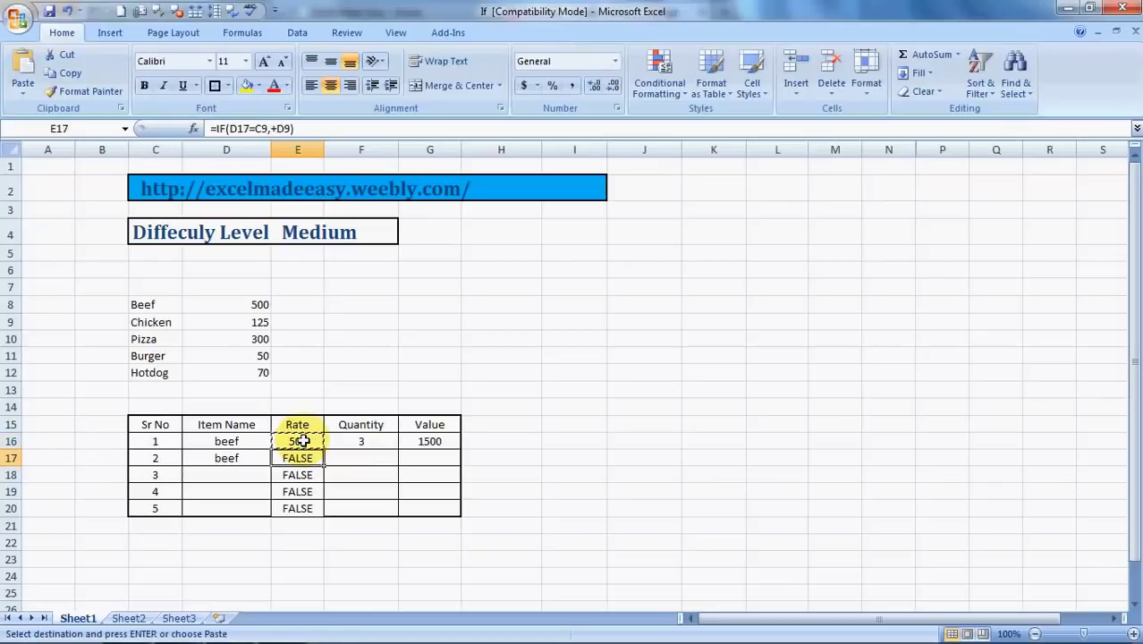
key(shift+Down)
key(shift+Down)
key(shift+Up)
key(shift+Up)
key(ctrl+v)
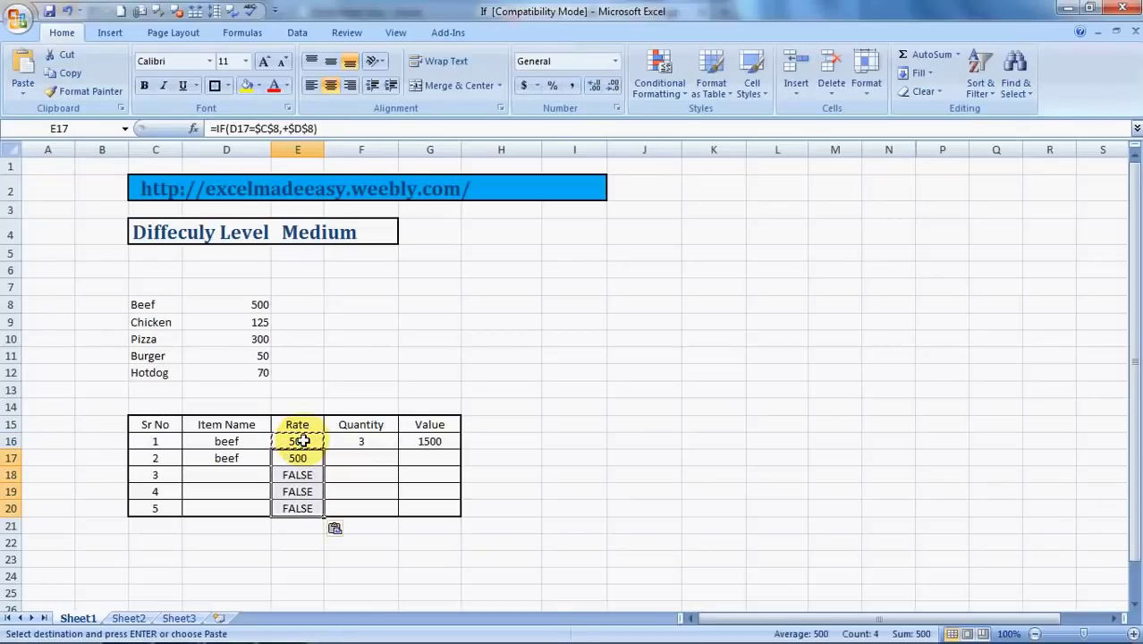
key(Escape)
click(303, 441)
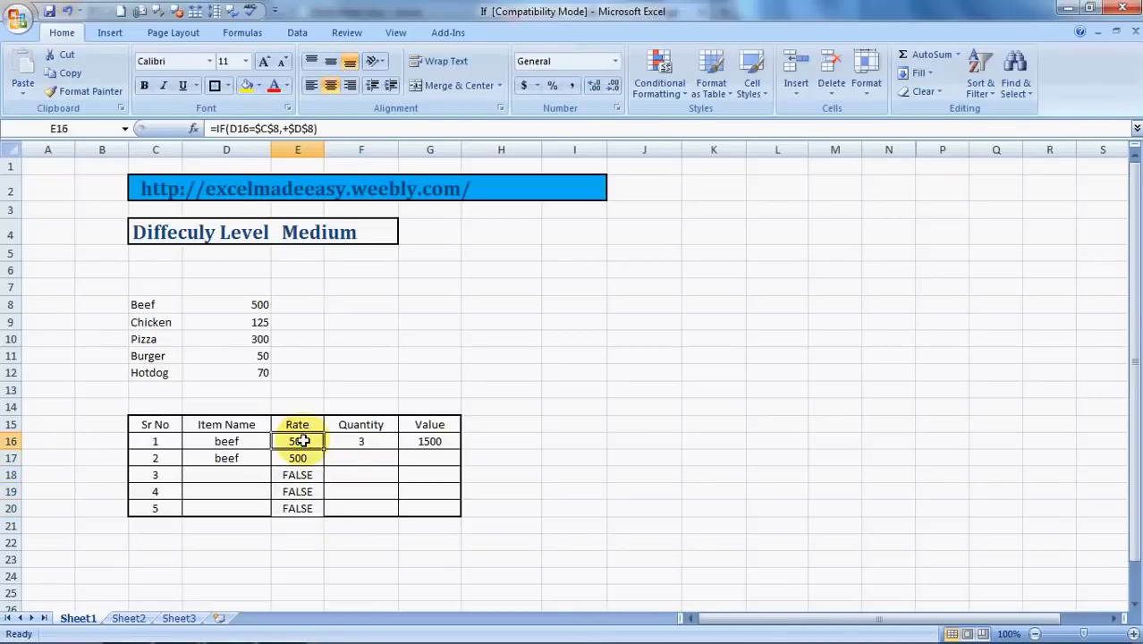
Step: Add a nested IF returning Chicken's price D9 when D16 equals C9
click(342, 132)
key(BackSpace)
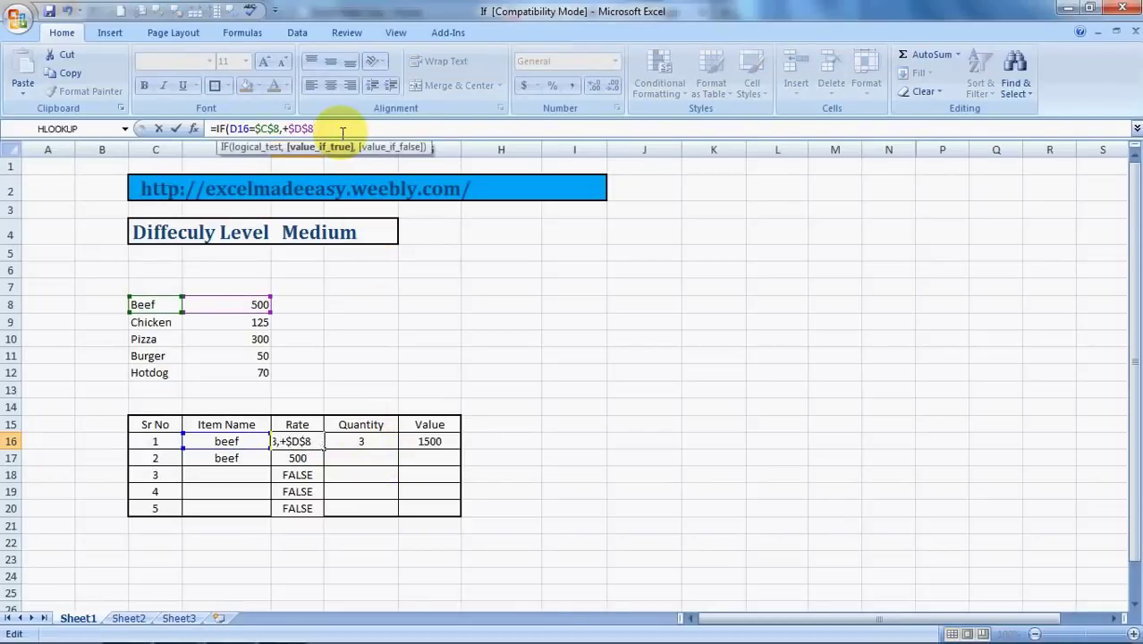
text(,)
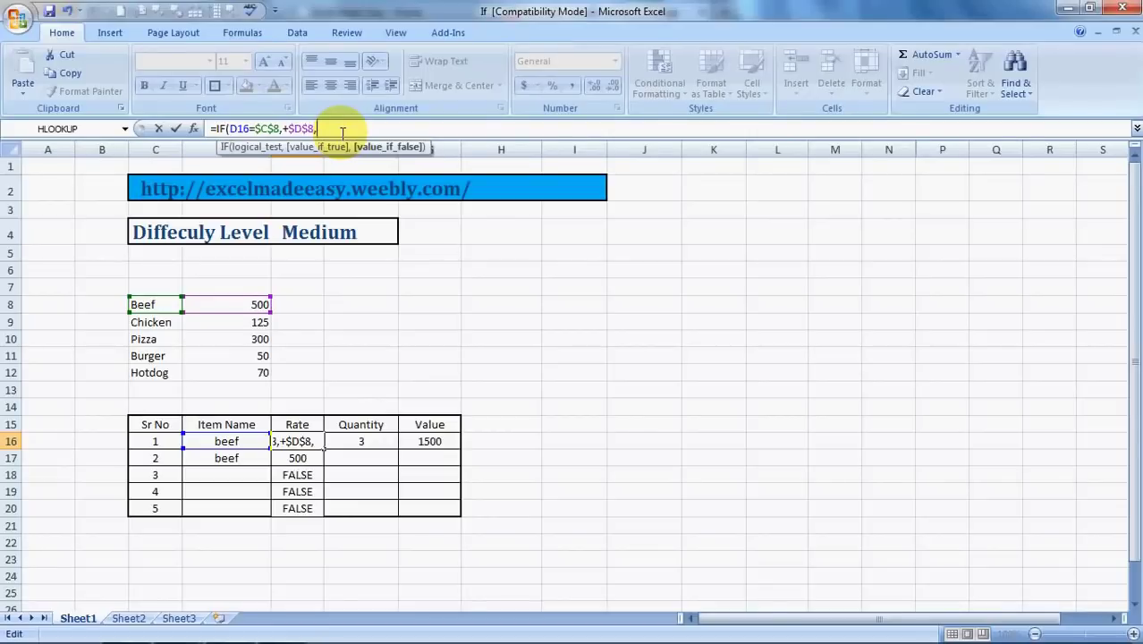
text(if)
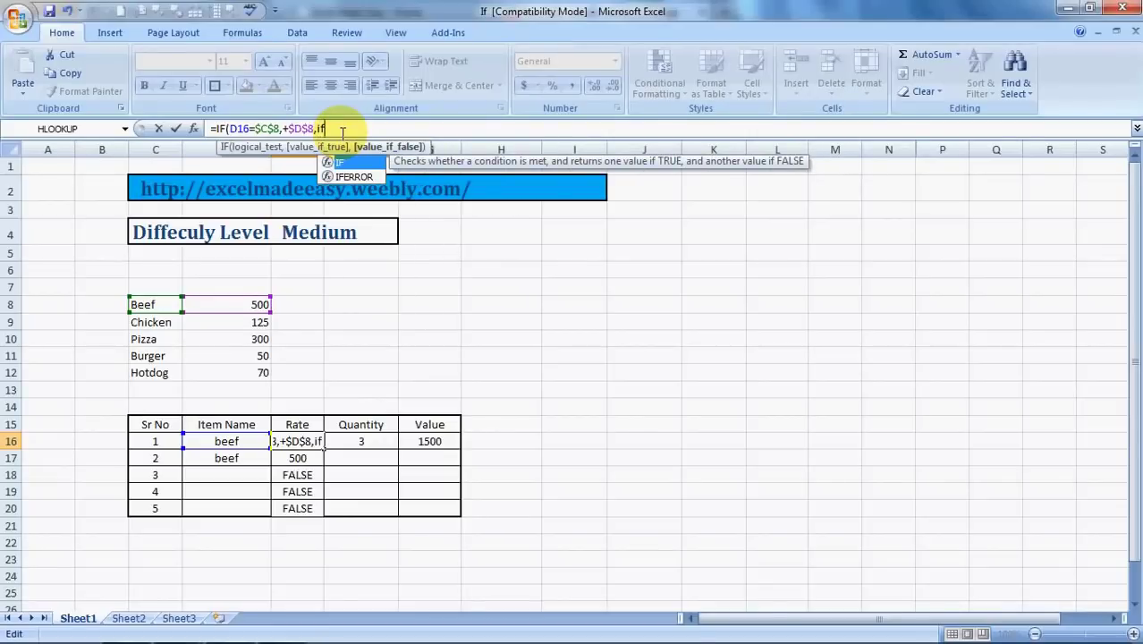
text(()
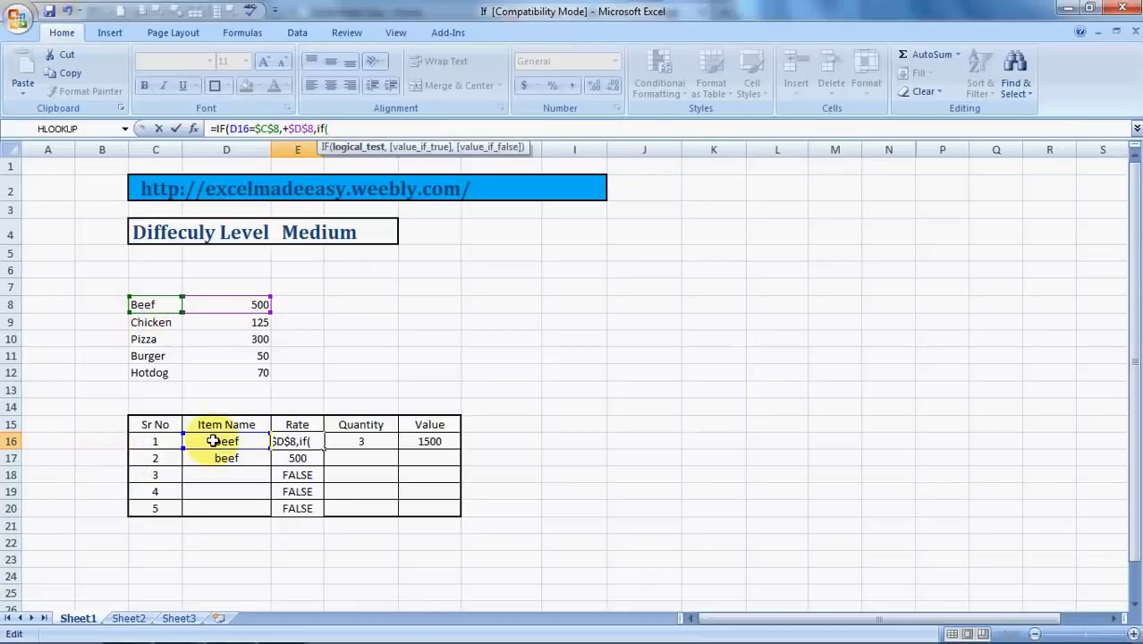
click(215, 441)
text(=)
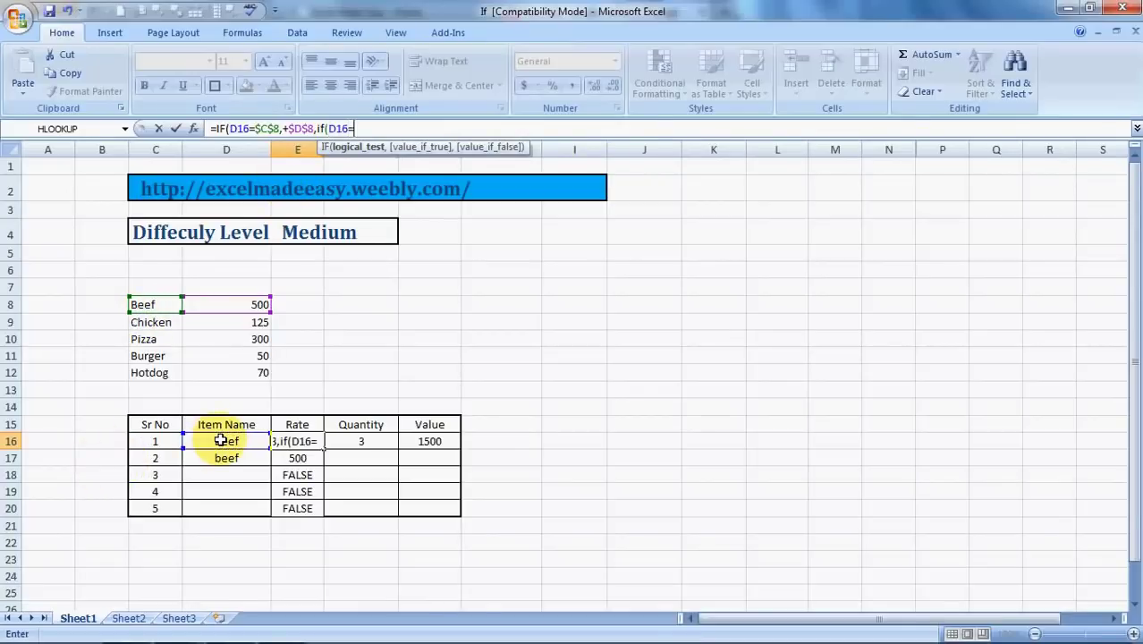
click(154, 322)
text(,)
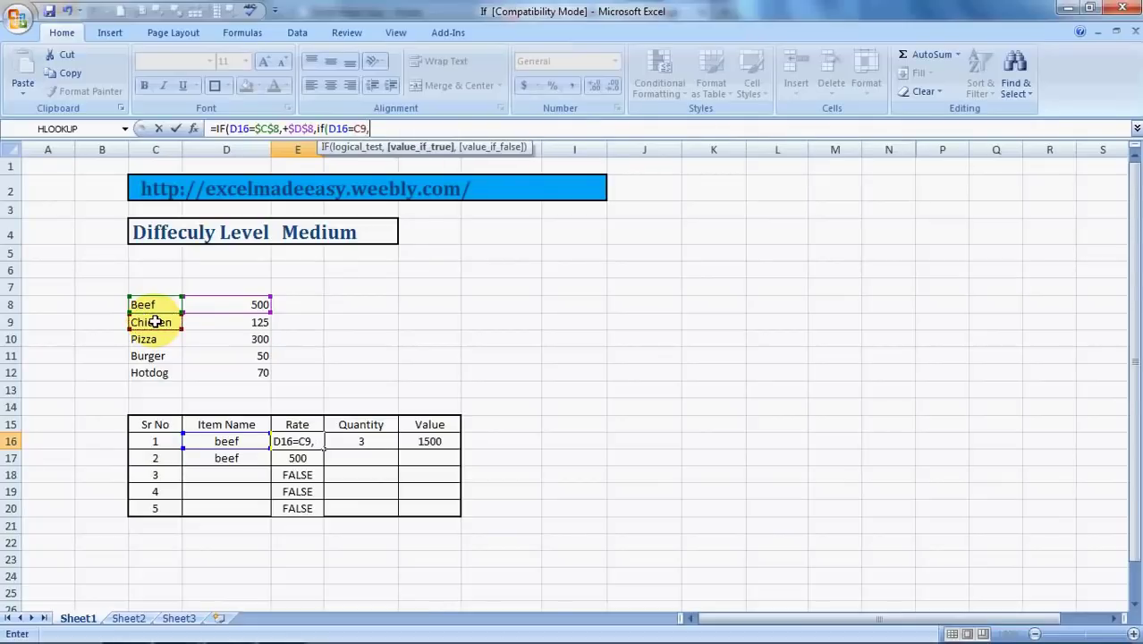
text(+)
click(257, 320)
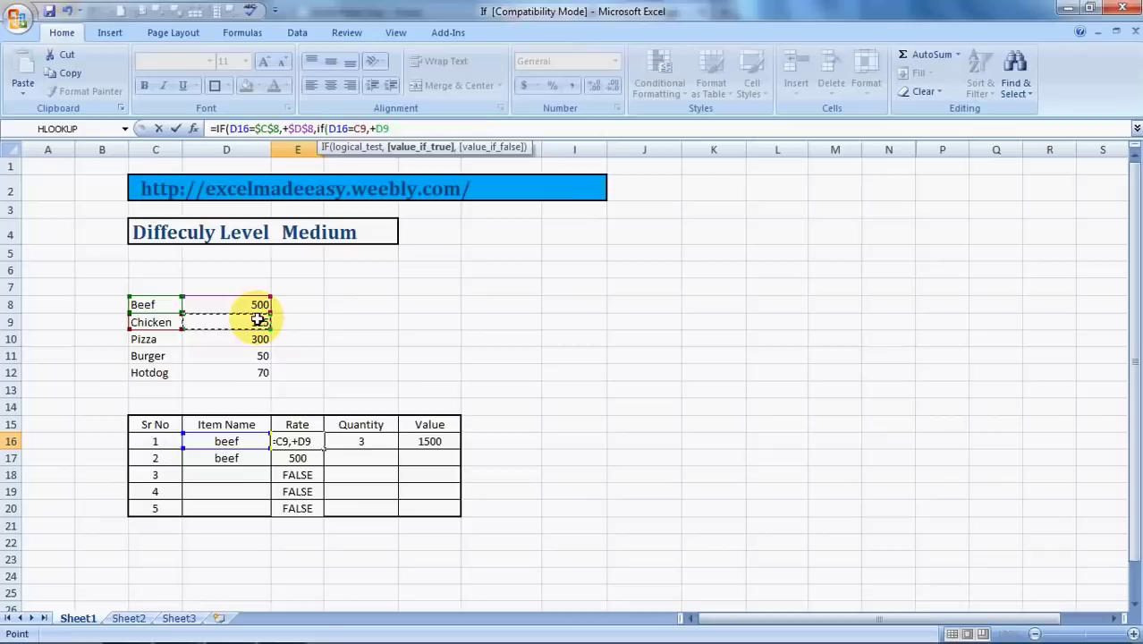
Step: Add a nested IF returning Pizza's price D10 when D16 equals C10
text(,if)
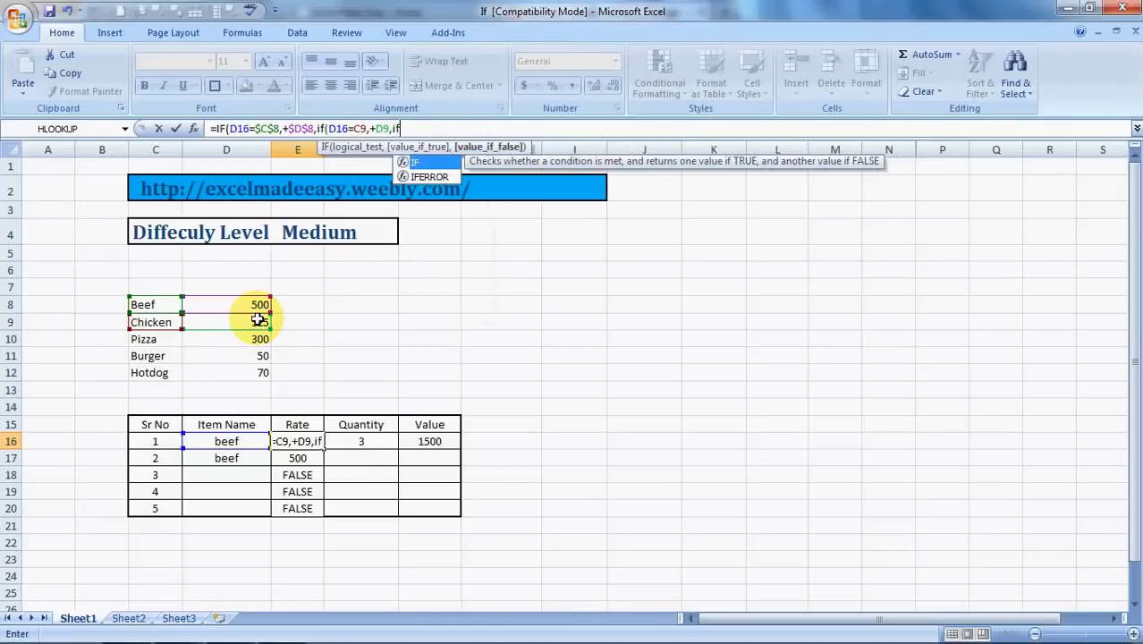
text(()
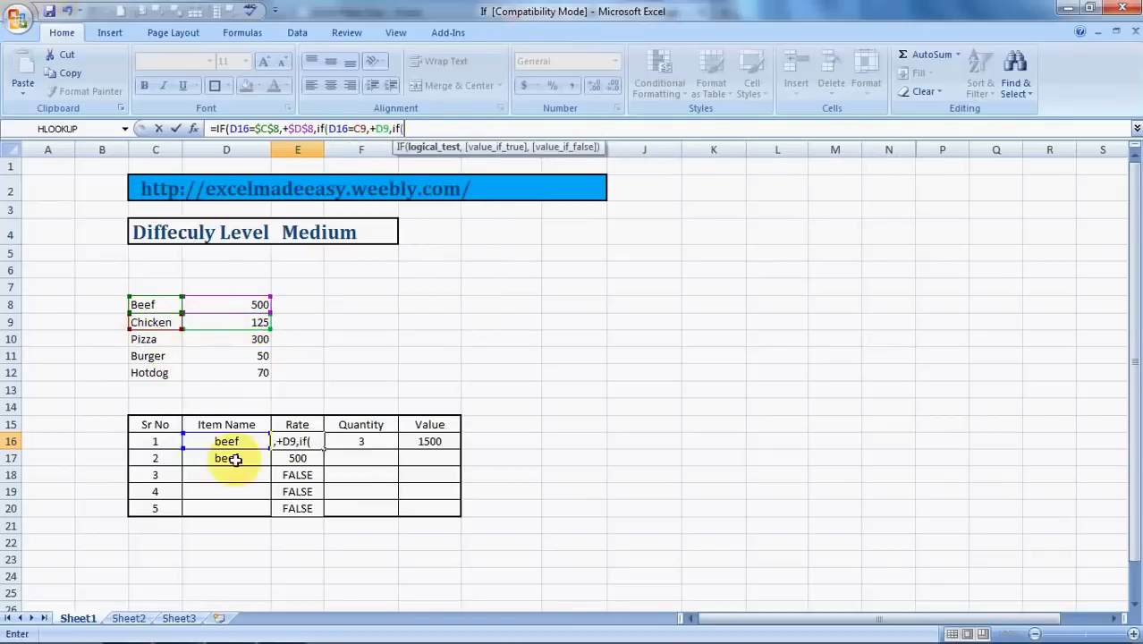
click(224, 441)
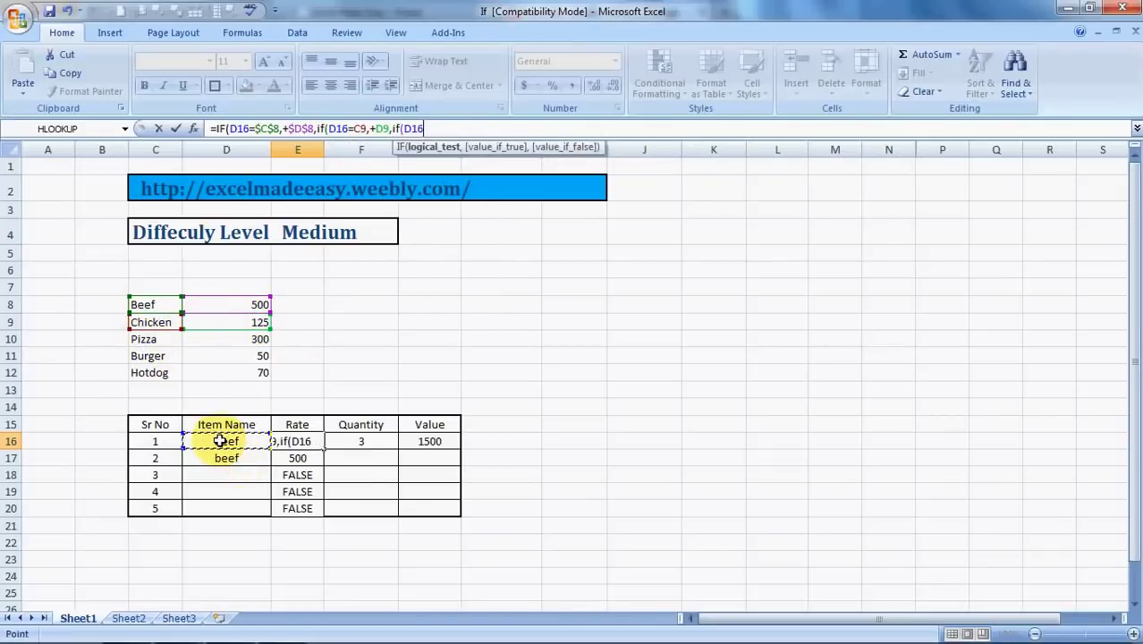
click(141, 336)
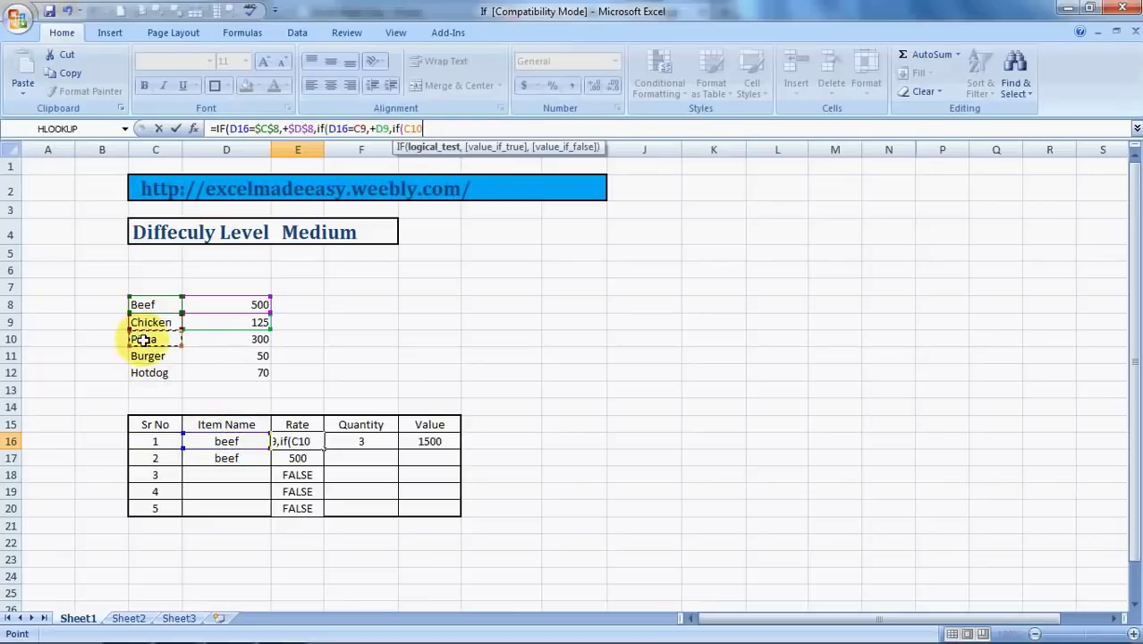
click(232, 440)
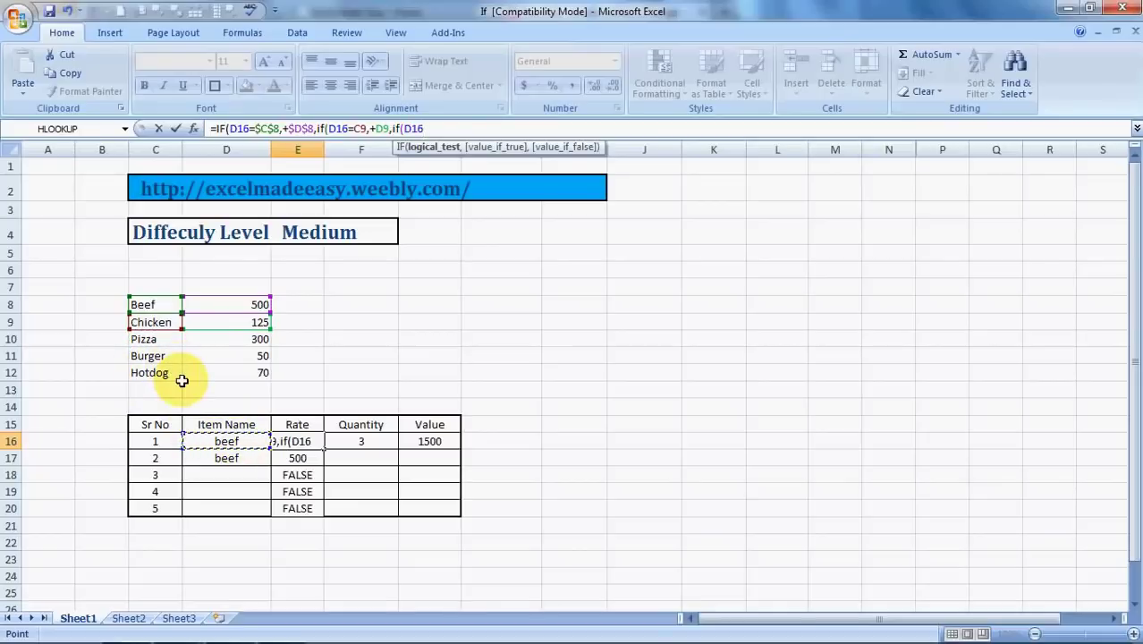
text(=)
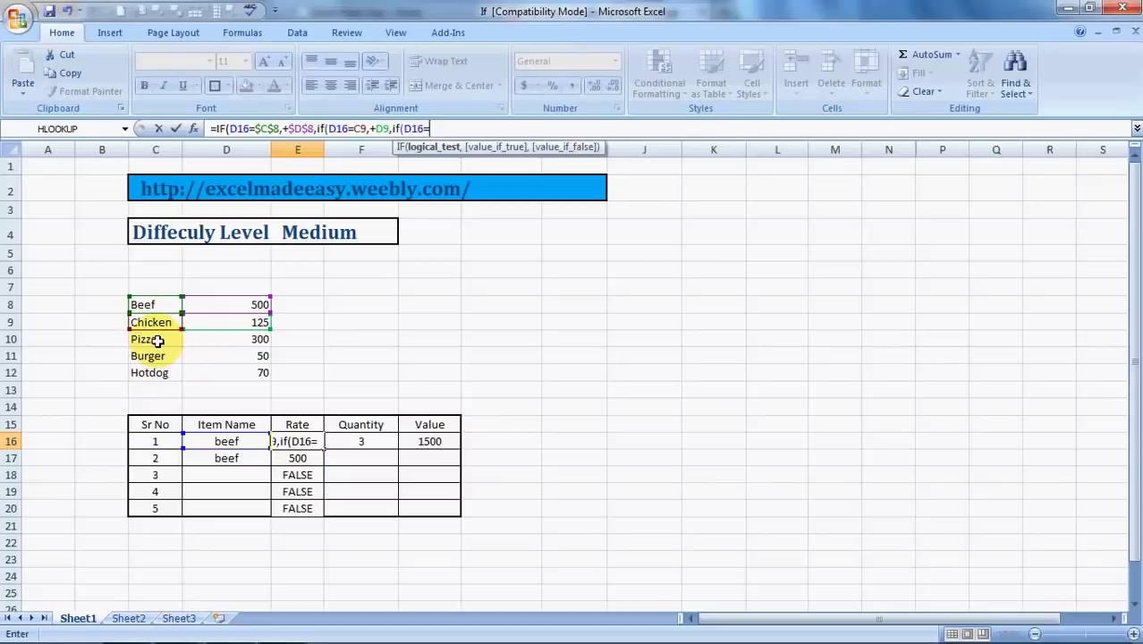
click(157, 341)
text(,)
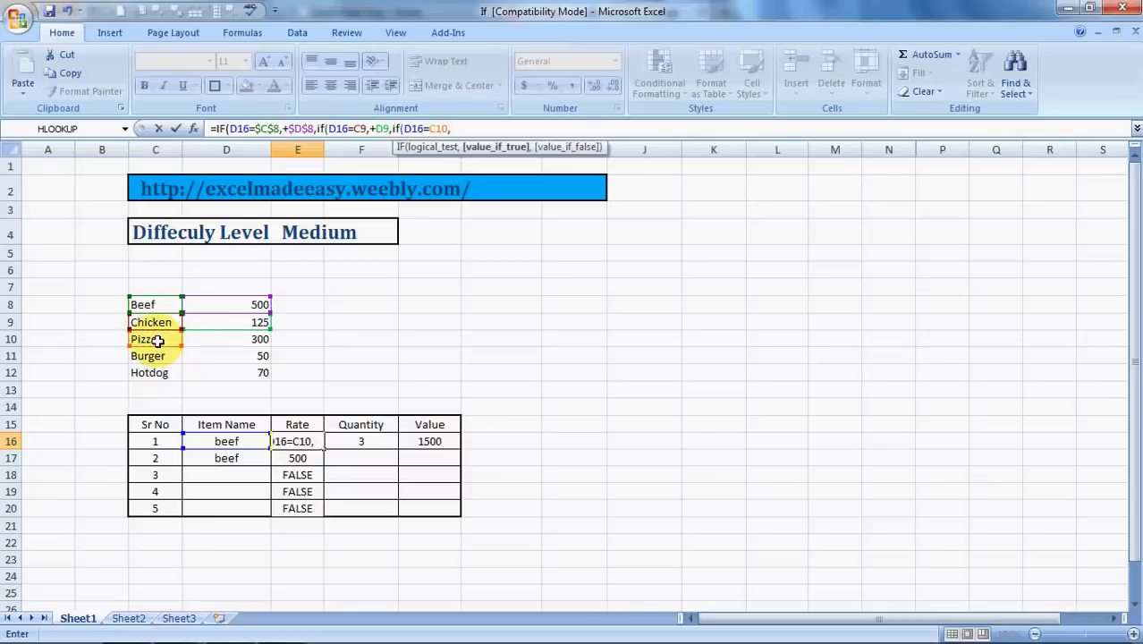
text(+)
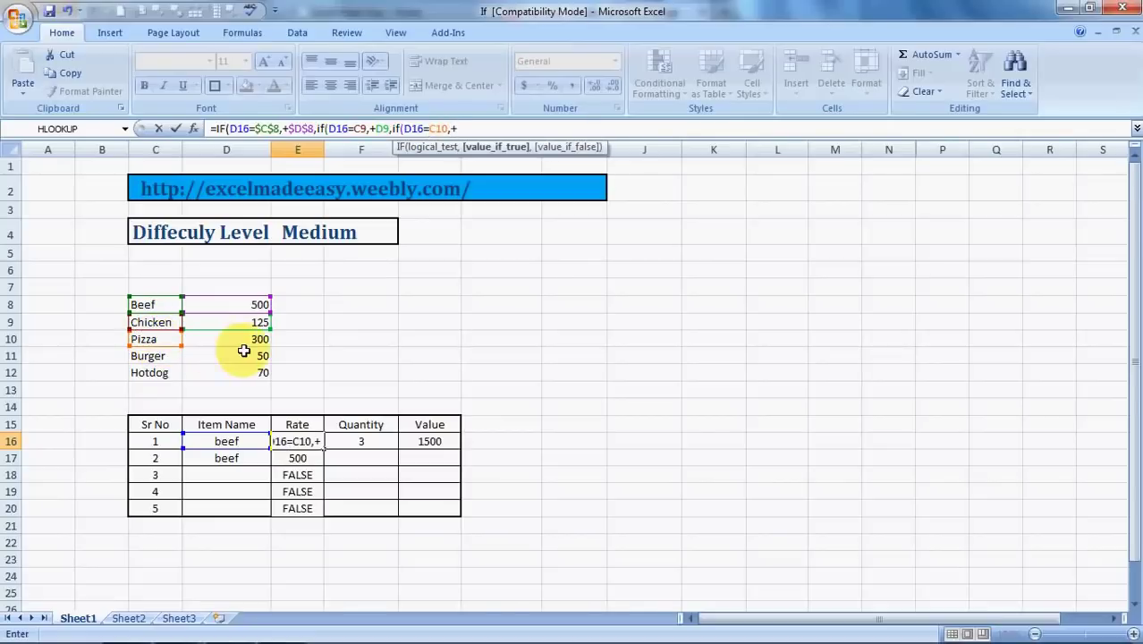
click(260, 340)
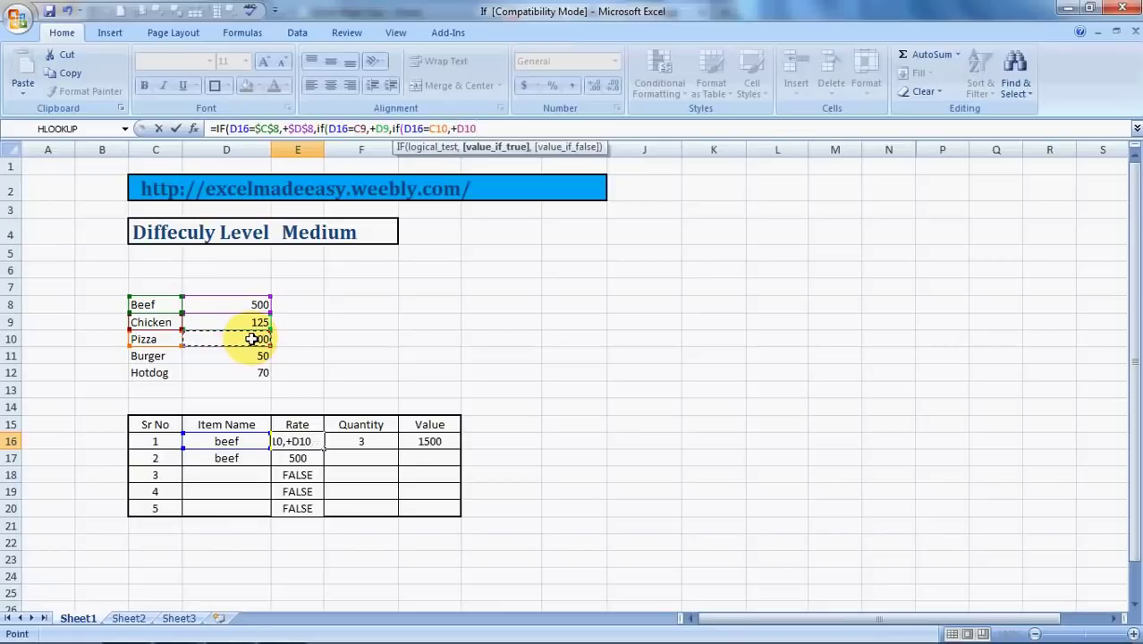
Step: Add a nested IF returning Burger's price D11 when D16 equals C11
text(,if)
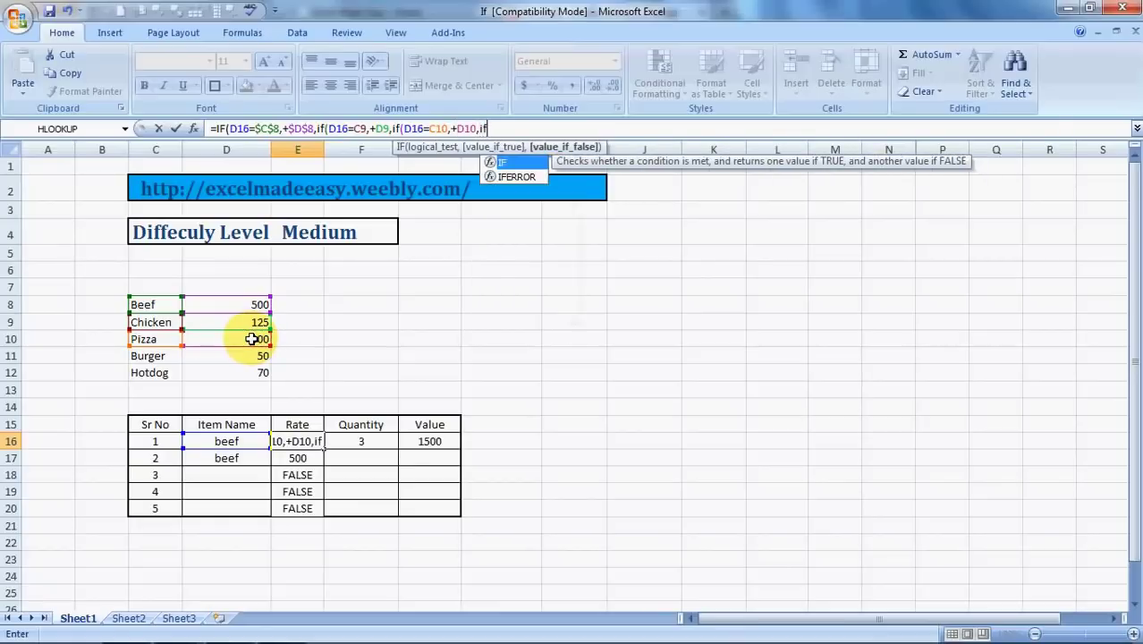
text(()
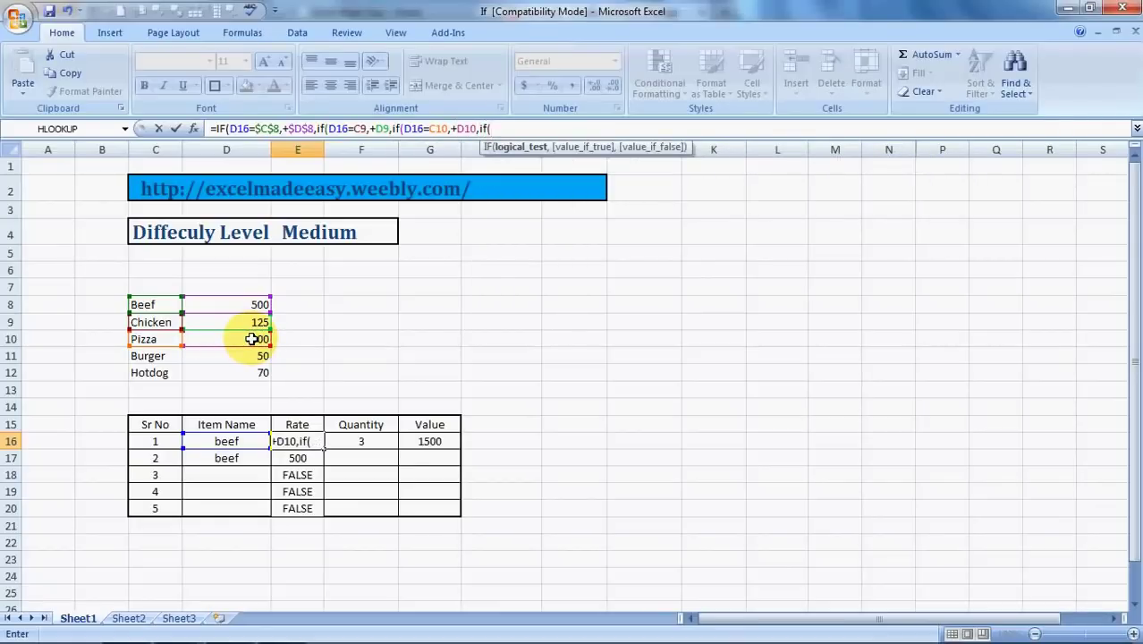
click(228, 440)
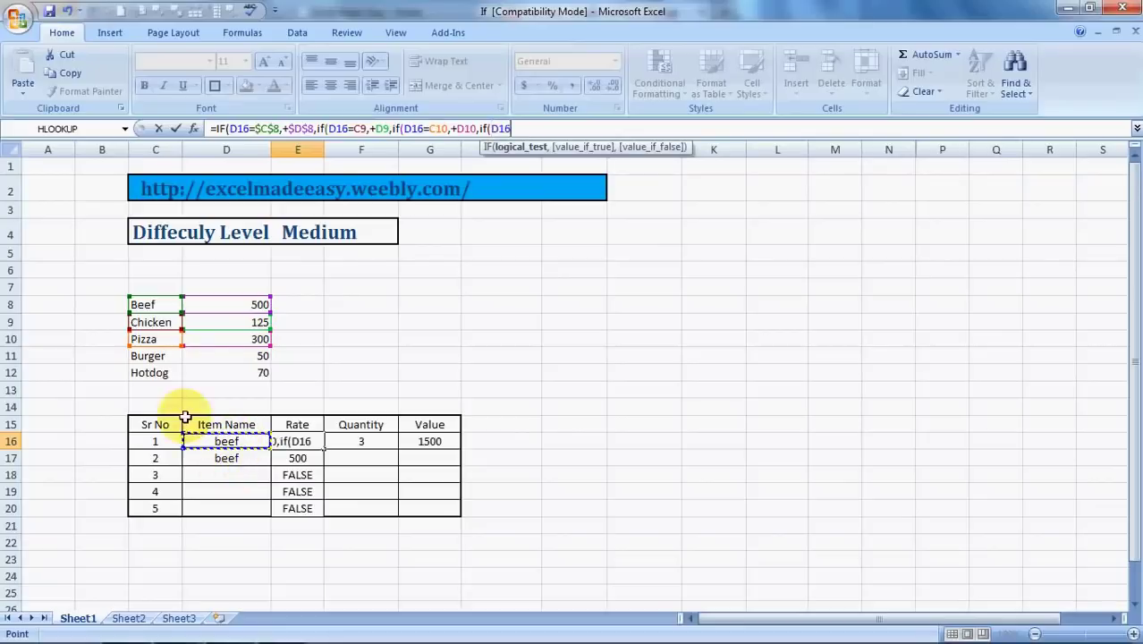
click(153, 356)
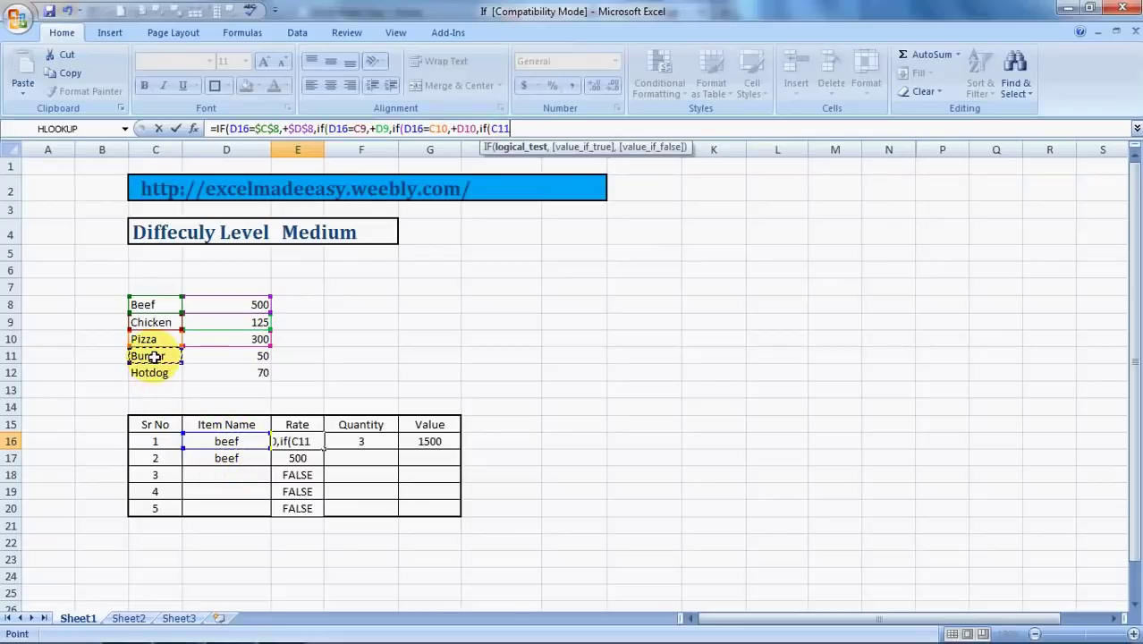
text(=)
key(BackSpace)
key(BackSpace)
key(BackSpace)
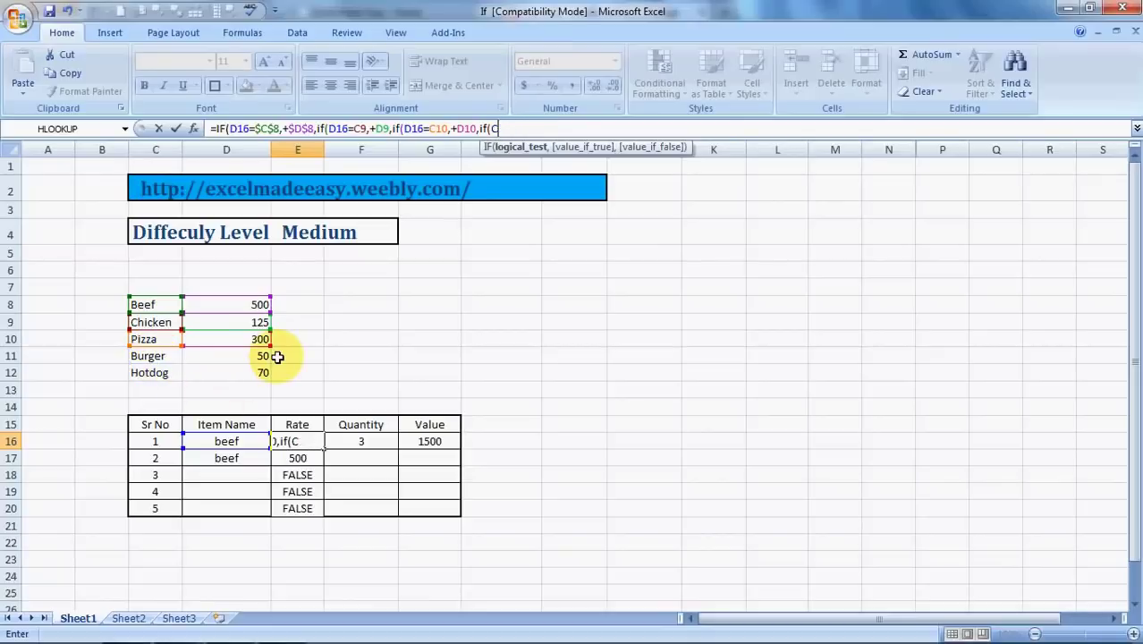
key(BackSpace)
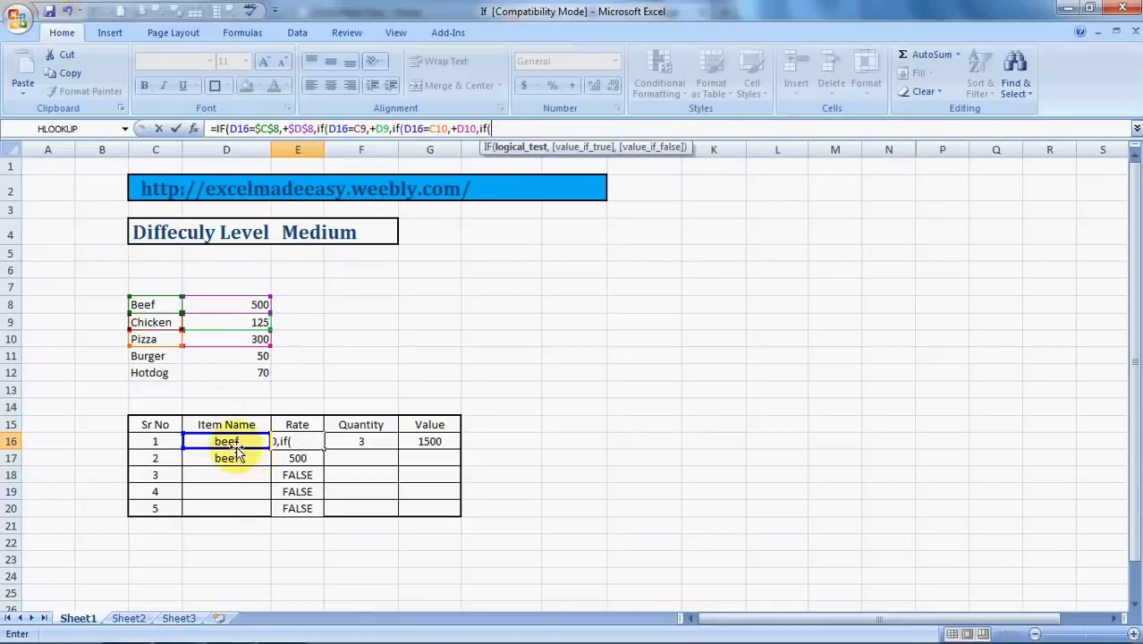
click(221, 441)
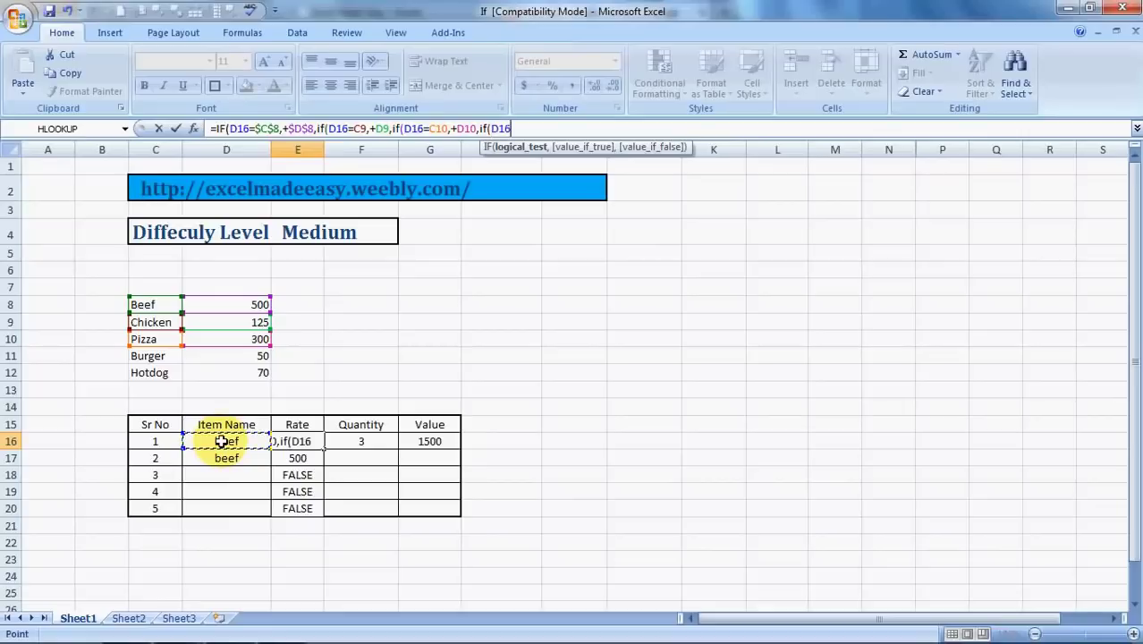
text(=)
click(164, 359)
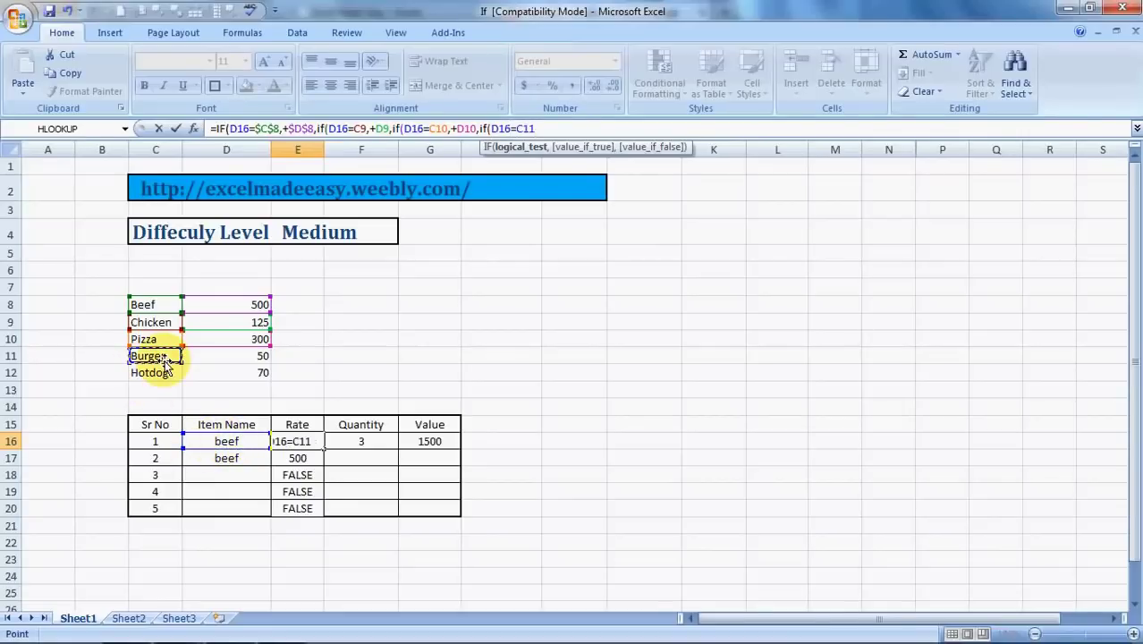
text(,)
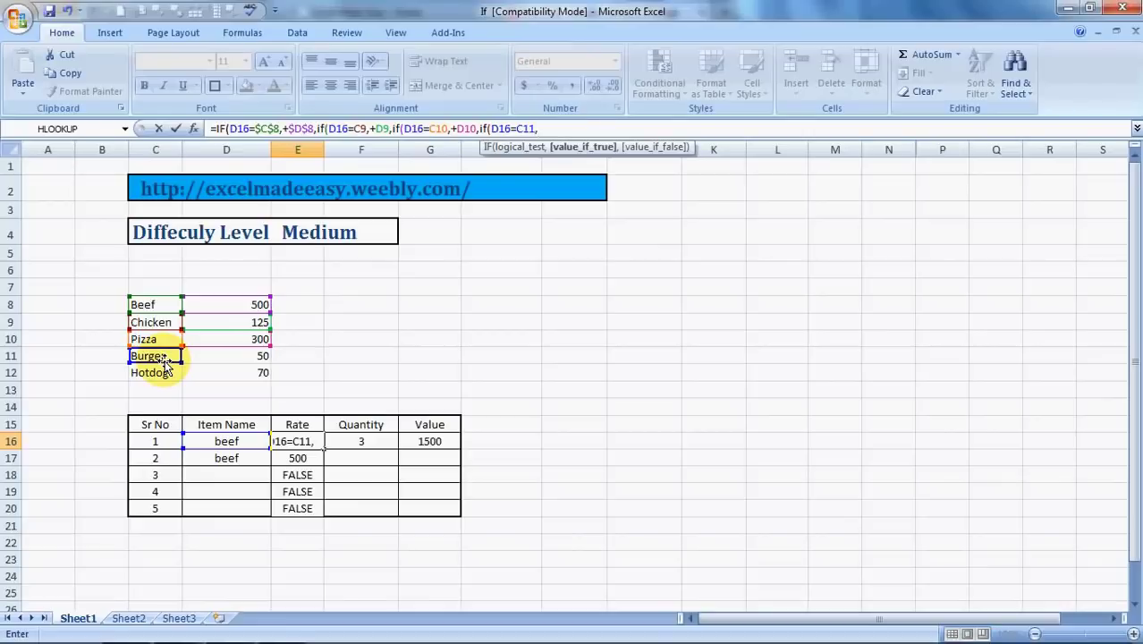
text(+)
click(262, 355)
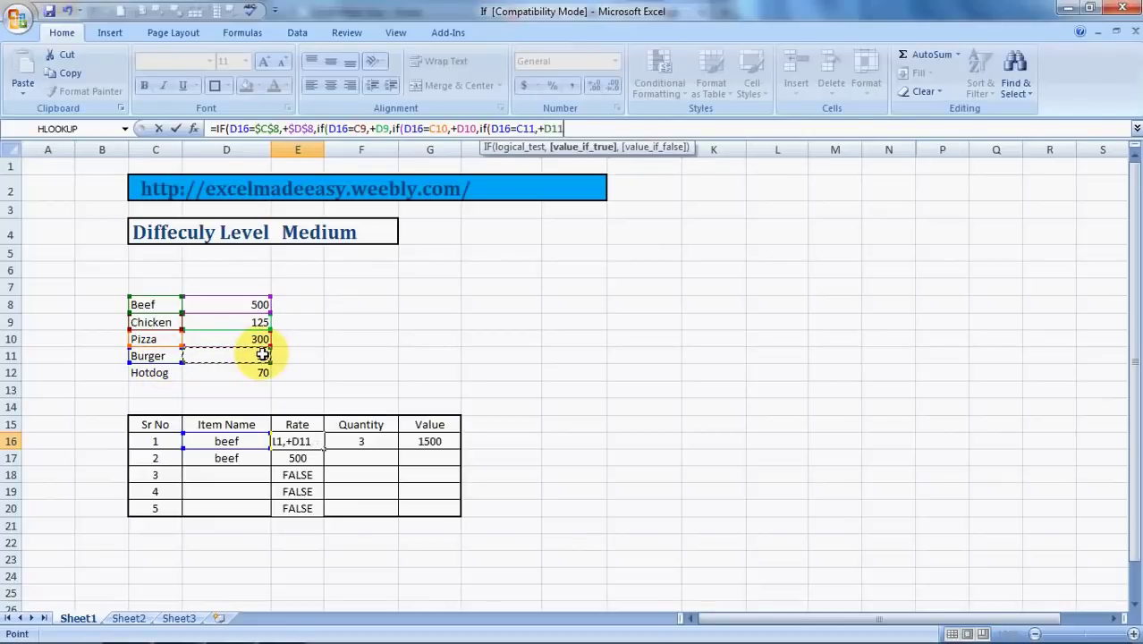
text(,)
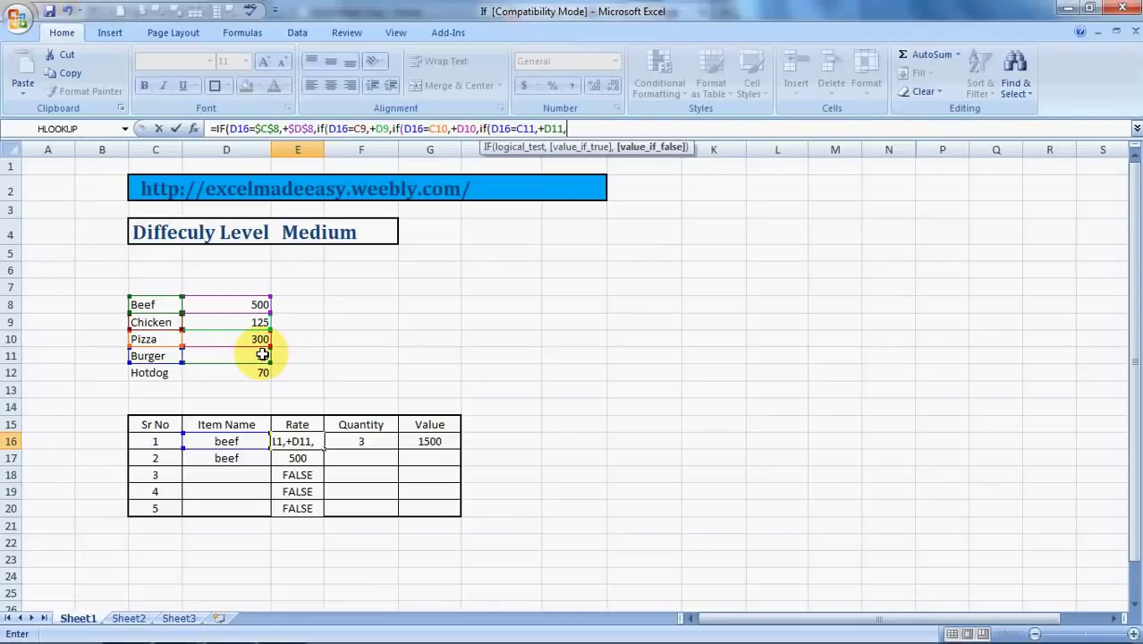
text(D1)
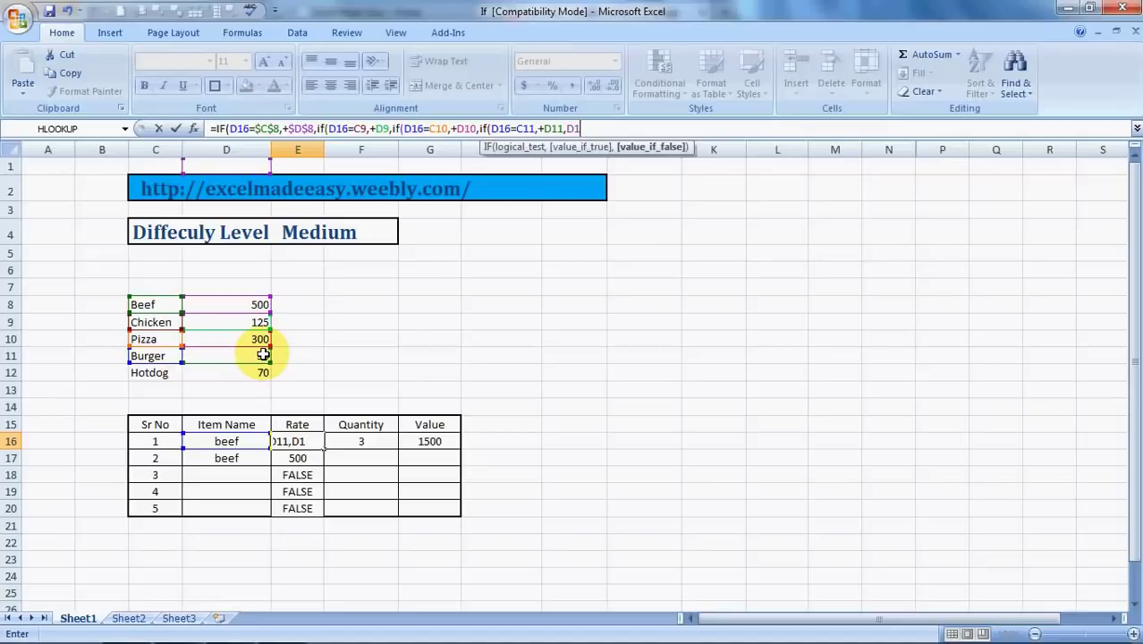
key(BackSpace)
key(BackSpace)
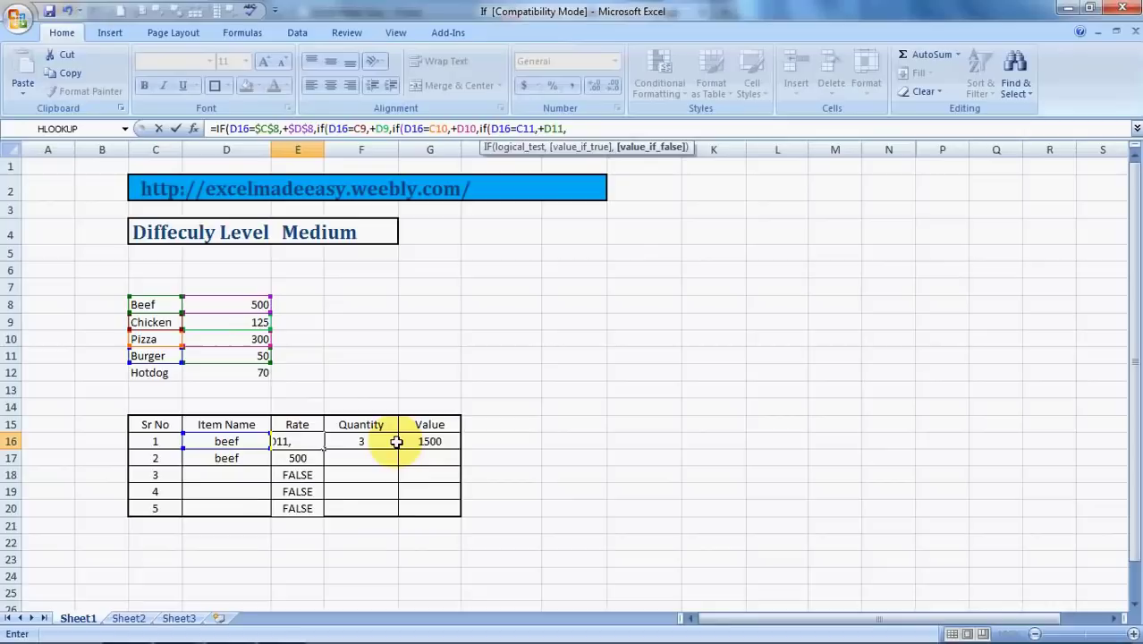
Step: Add the final Hotdog check (D16=C12 returning D12), then close and commit the formula
text(if)
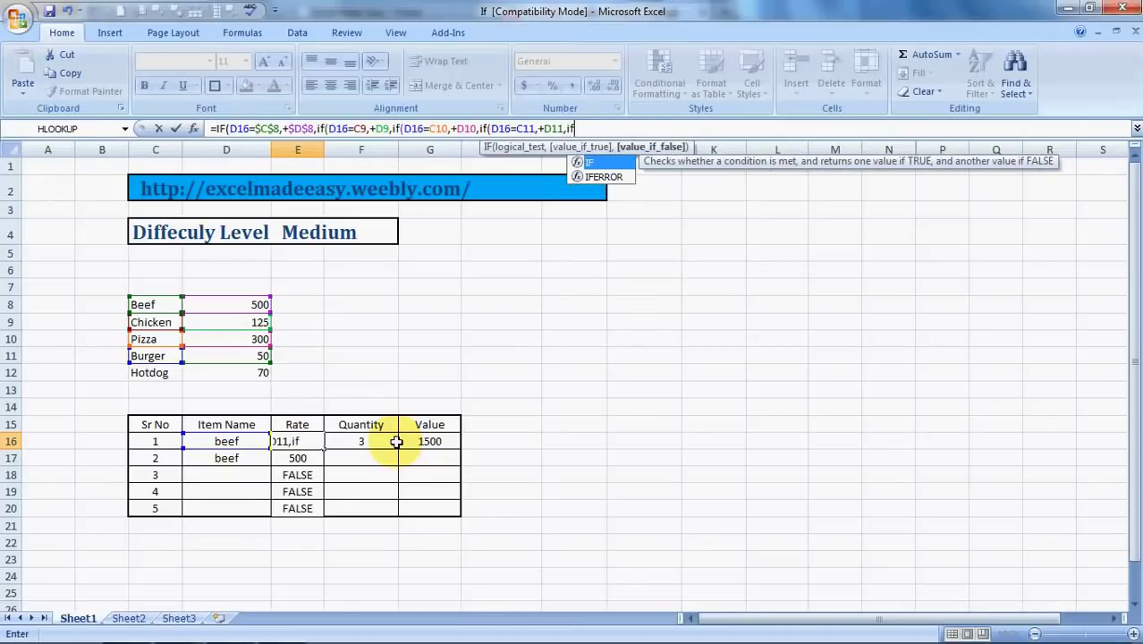
text(()
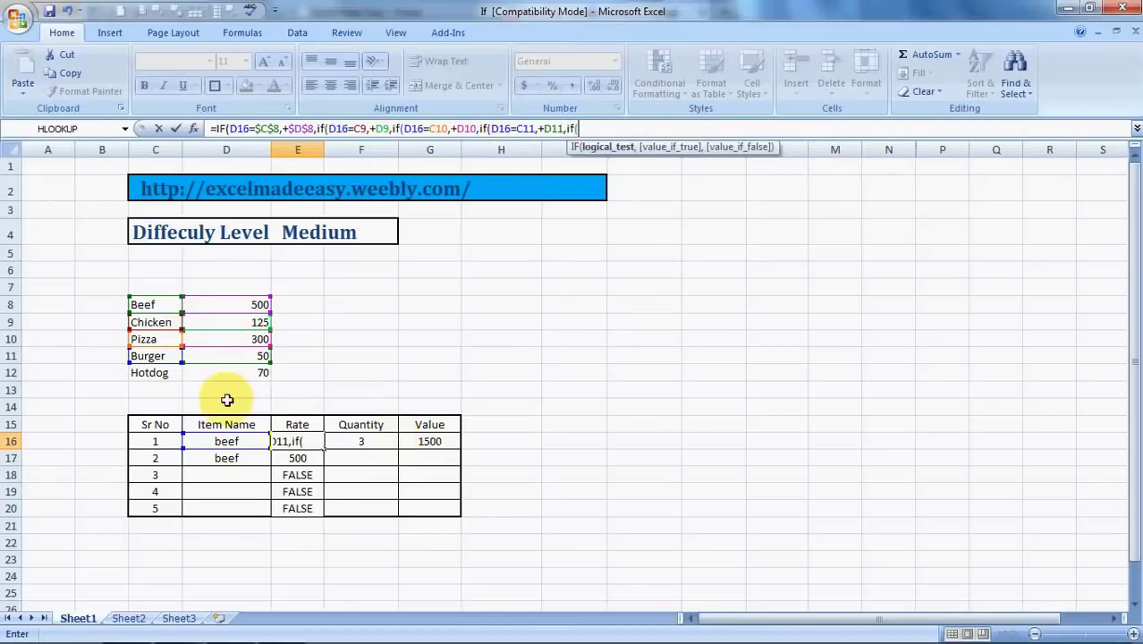
click(226, 441)
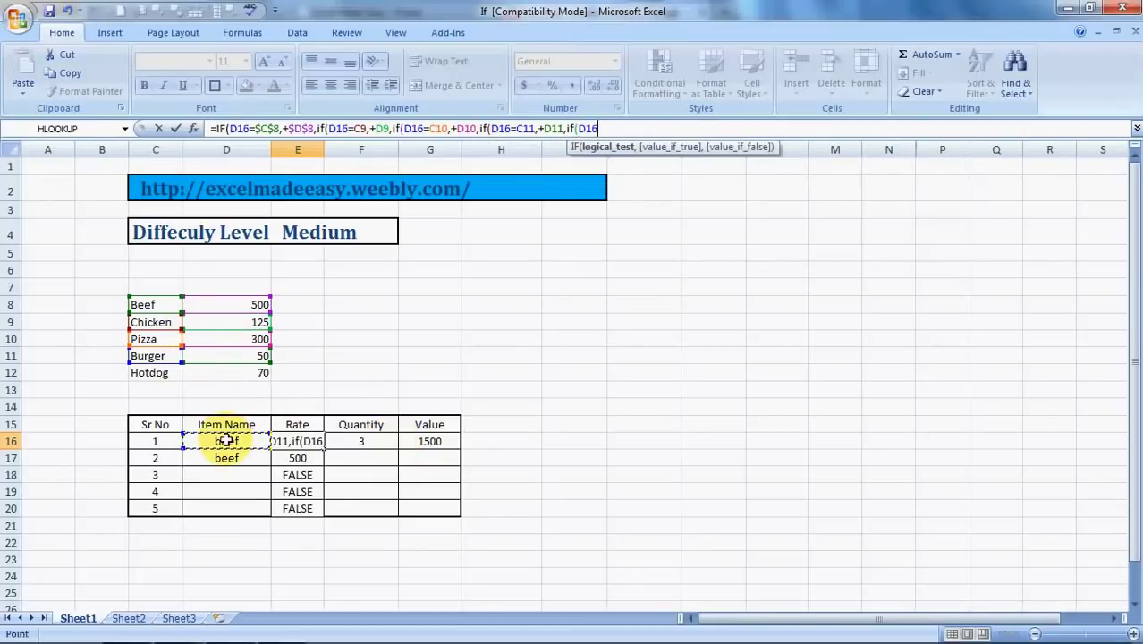
click(143, 372)
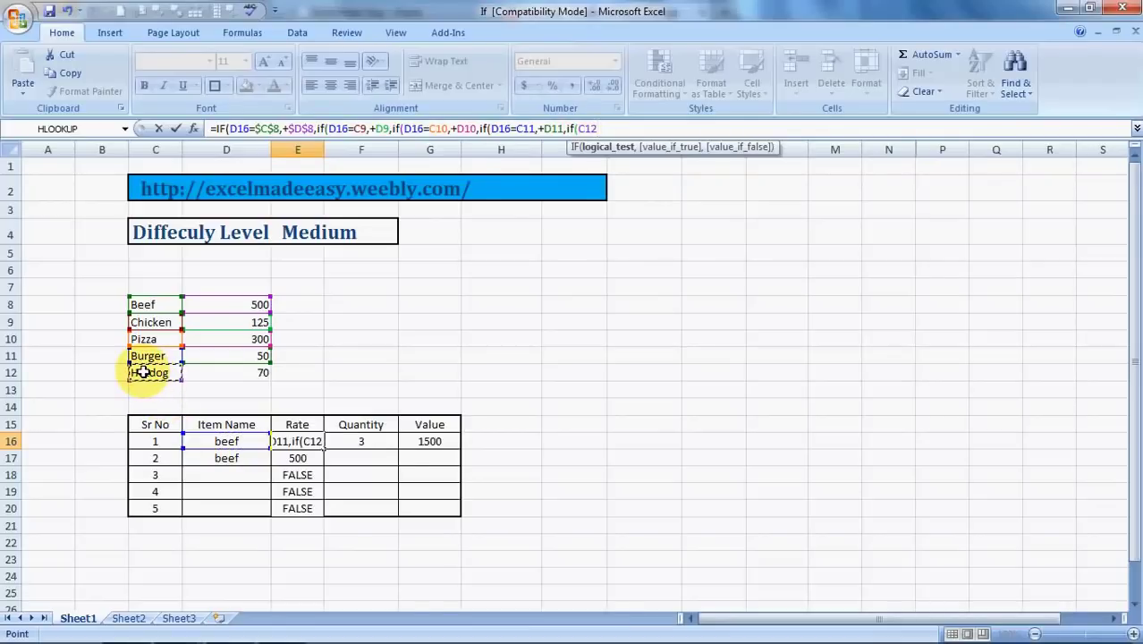
key(BackSpace)
key(BackSpace)
key(BackSpace)
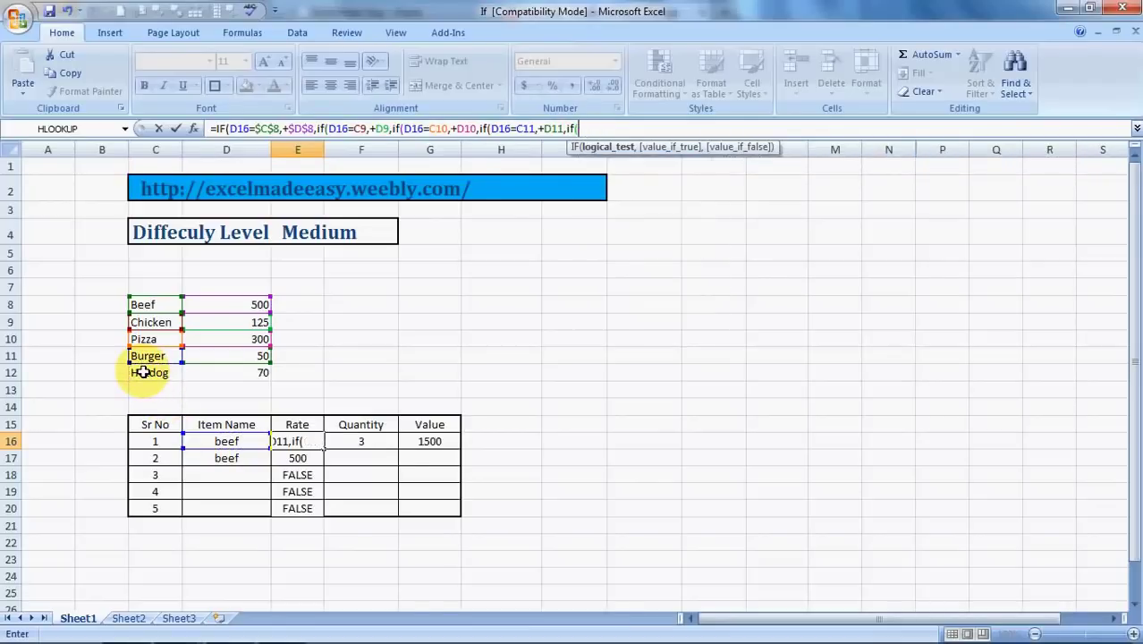
click(226, 438)
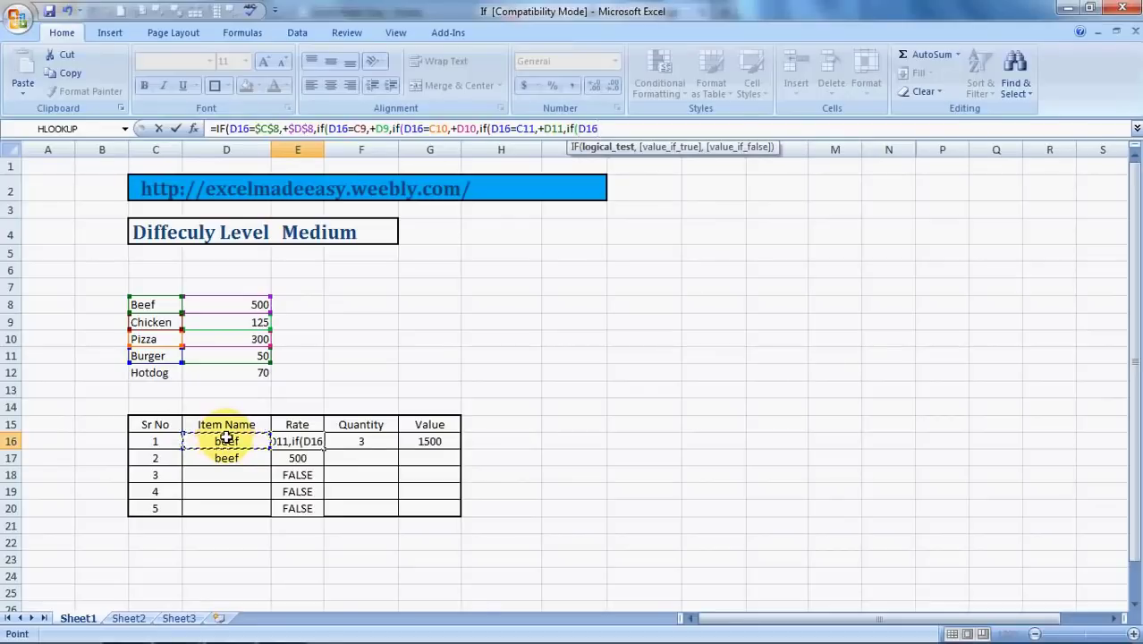
text(=)
click(152, 374)
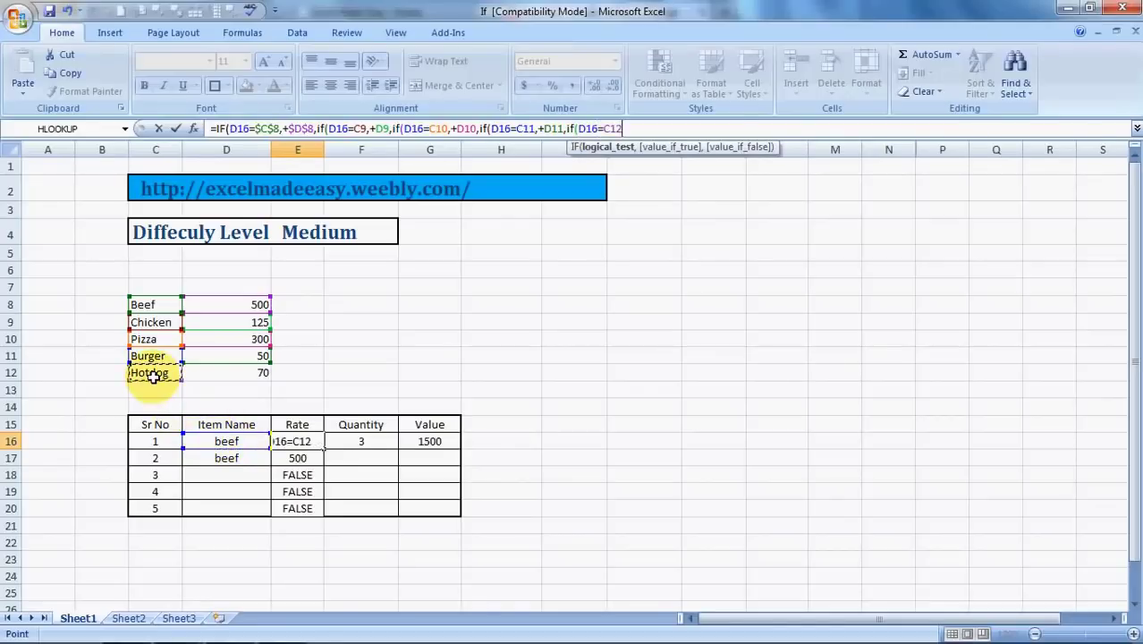
text(,+)
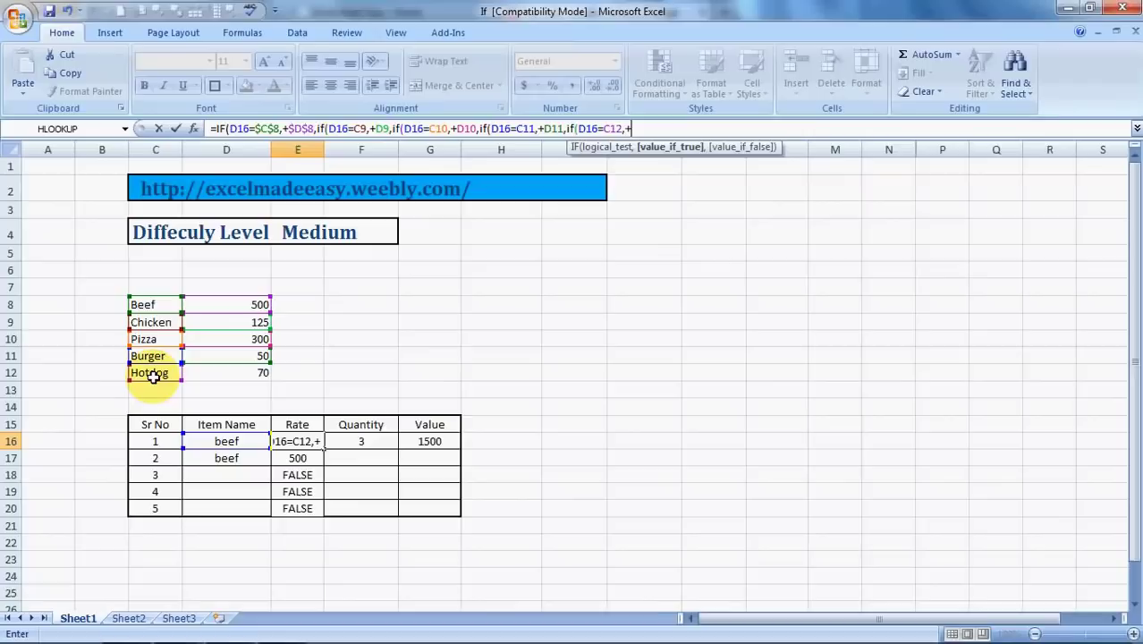
click(261, 374)
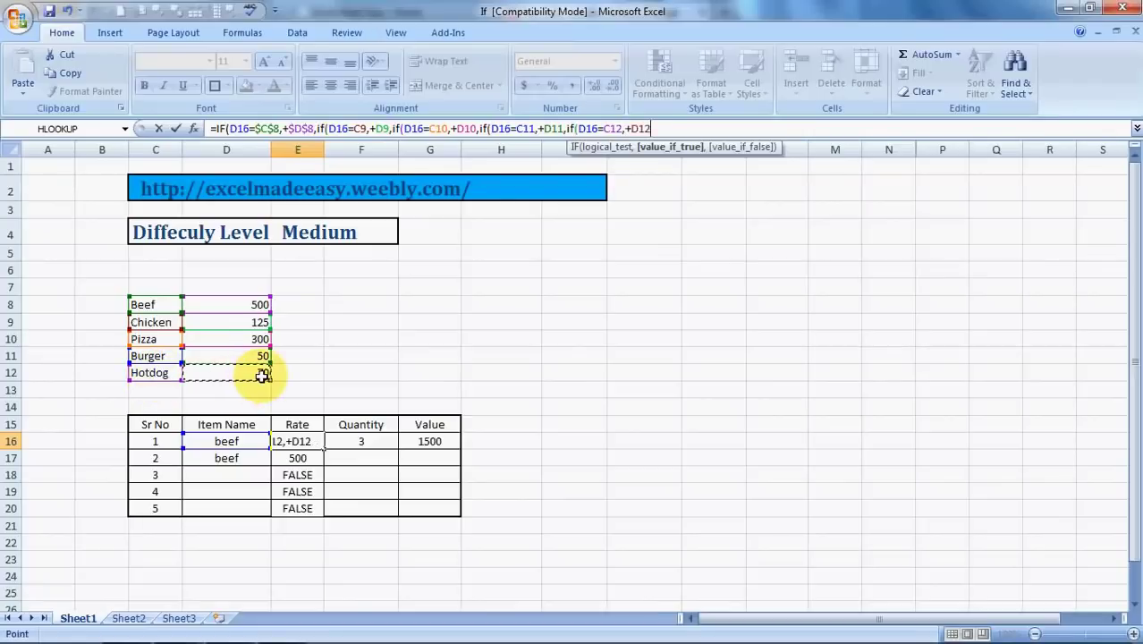
text())
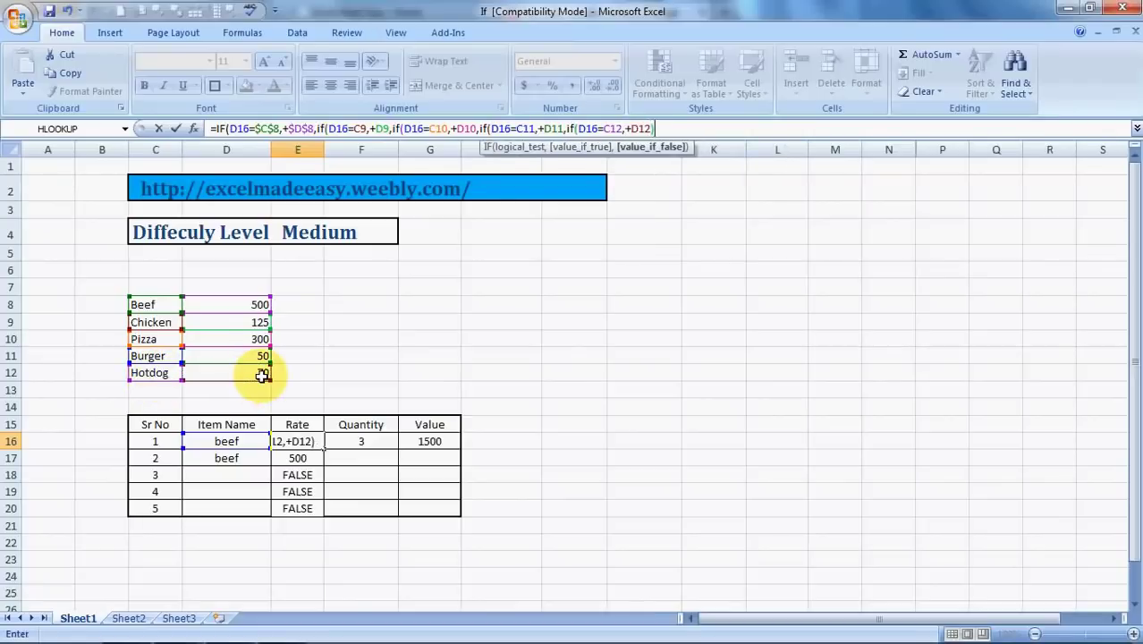
text()))
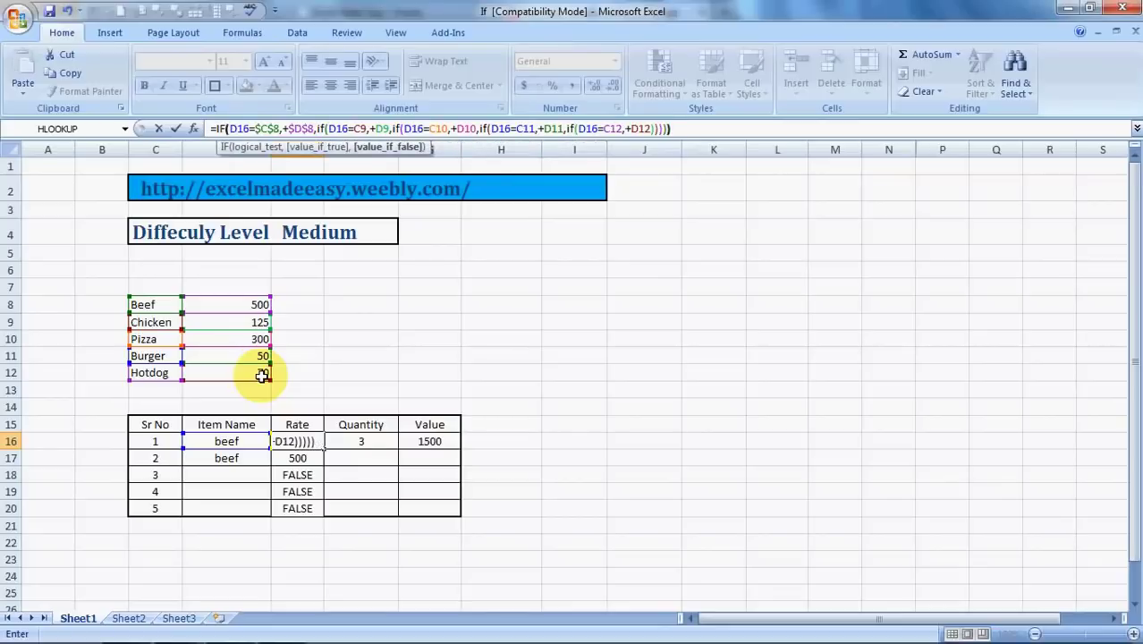
key(Return)
Step: Copy E16, select down to E20, then cancel the pending copy
key(Up)
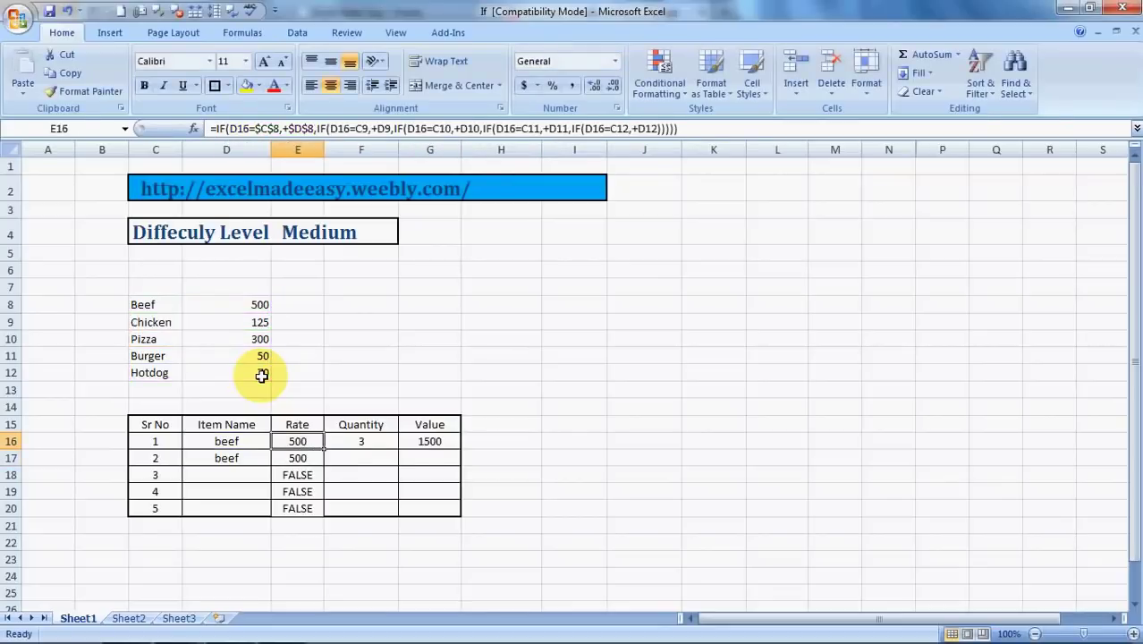
key(ctrl+c)
key(shift+Down)
key(shift+Down)
key(shift+Down)
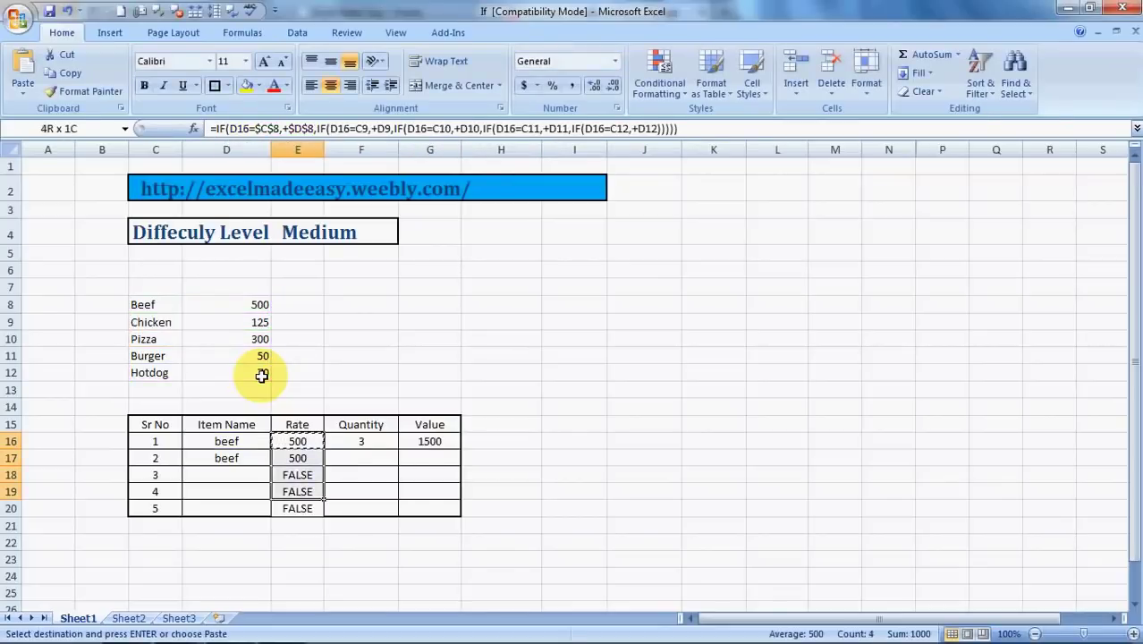
key(shift+Down)
key(Return)
key(Up)
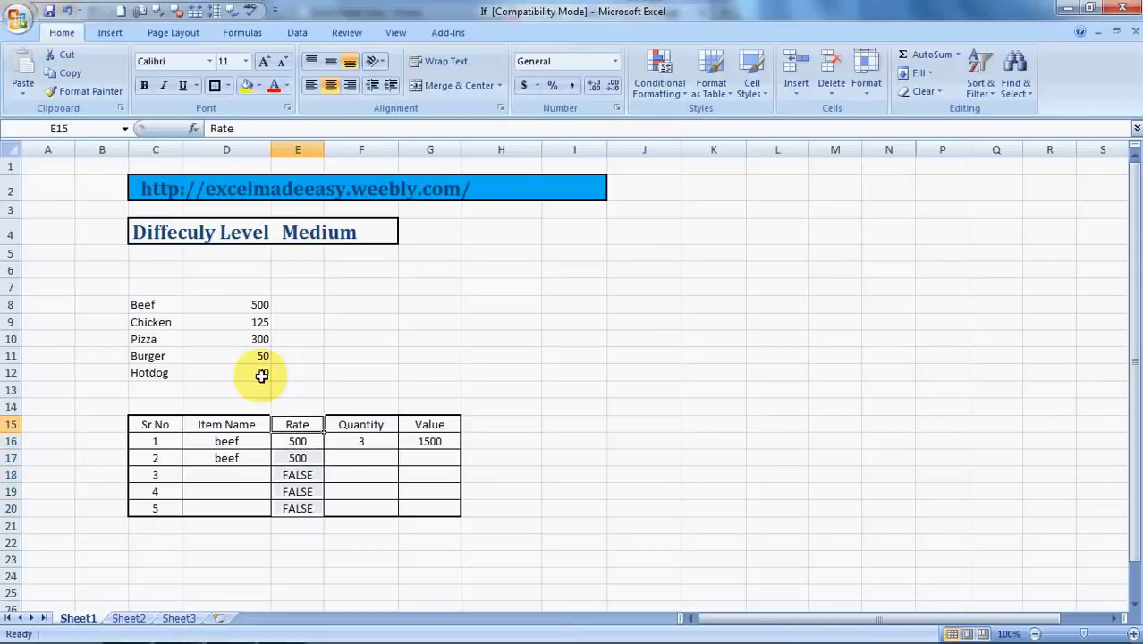
key(Up)
key(Down)
key(Down)
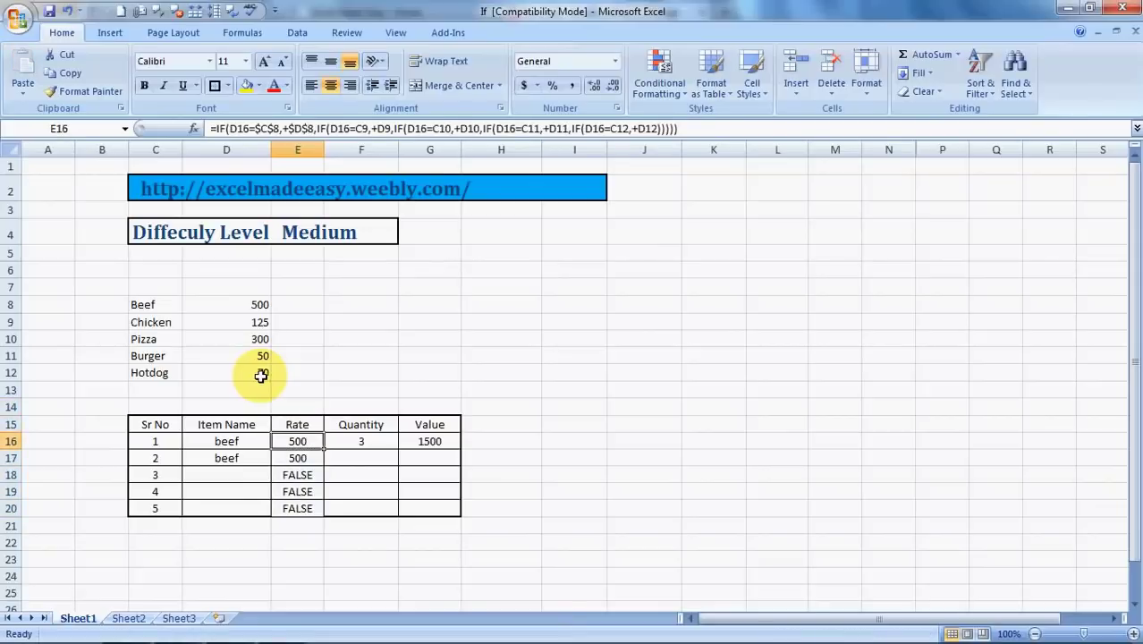
Step: Make the C9, D9, C10 and D10 references in item 1's Rate formula absolute
click(357, 130)
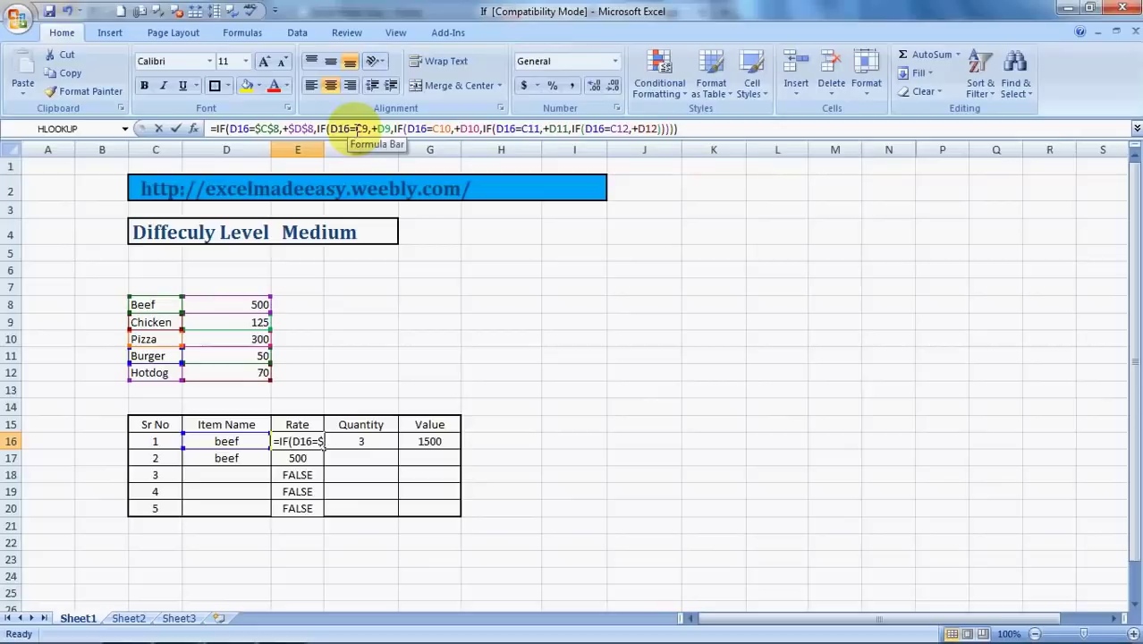
drag(355, 129, 368, 129)
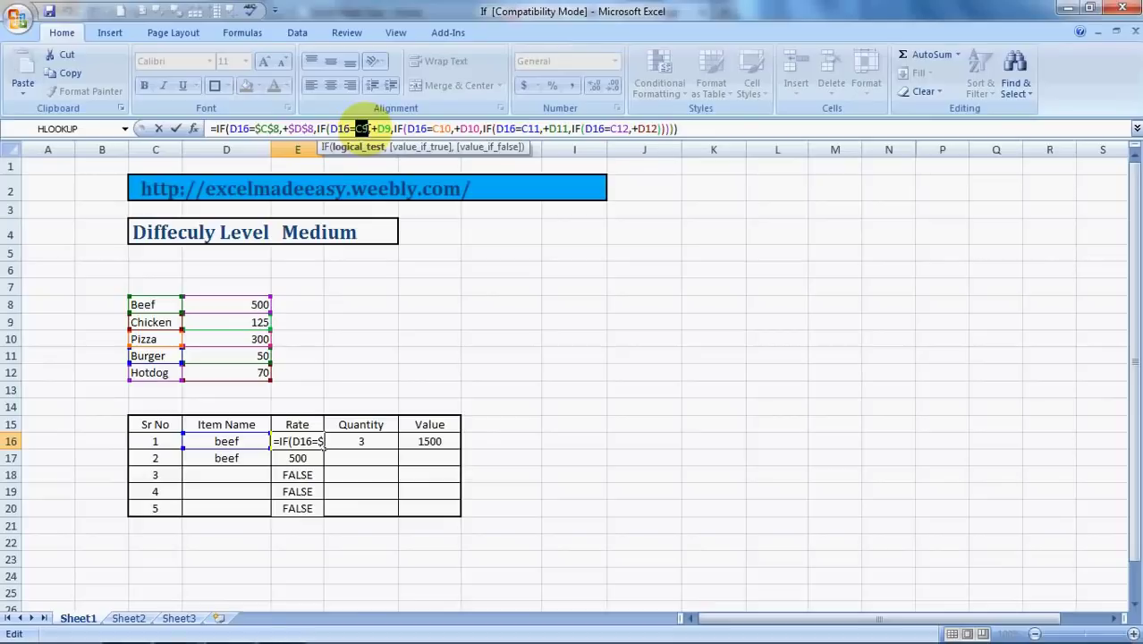
key(F4)
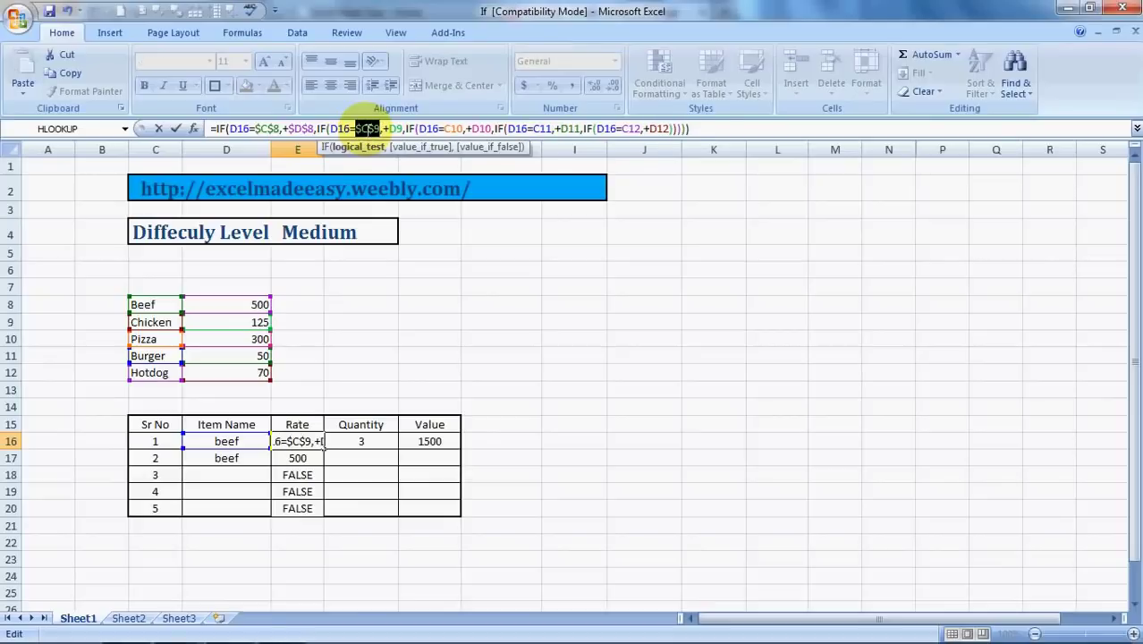
drag(388, 128, 402, 131)
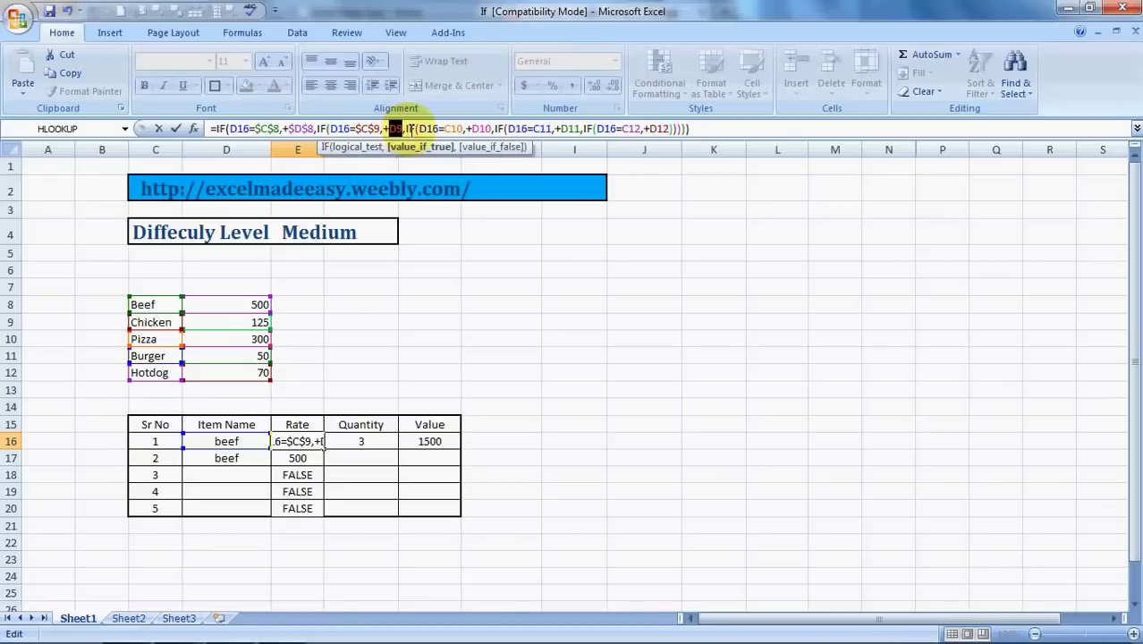
key(F4)
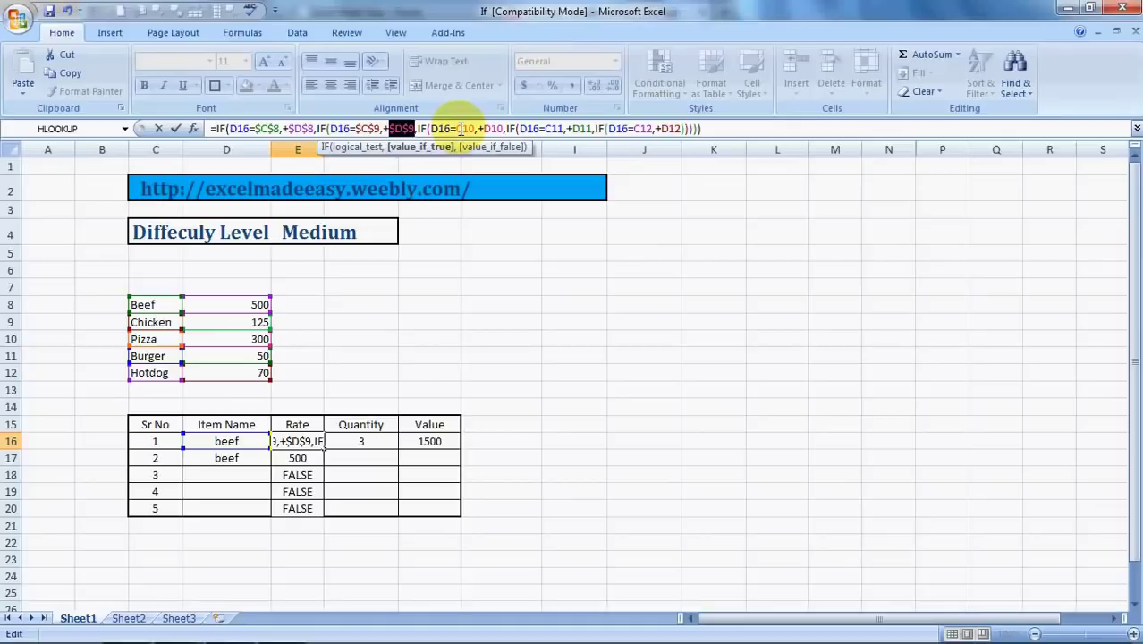
drag(457, 130, 475, 129)
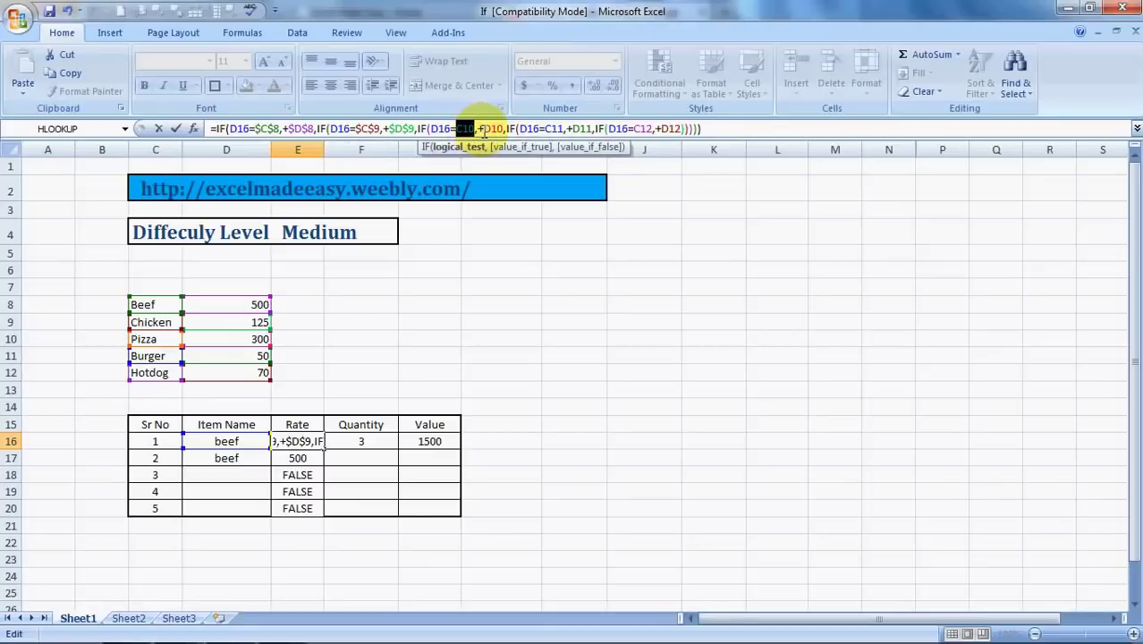
key(F4)
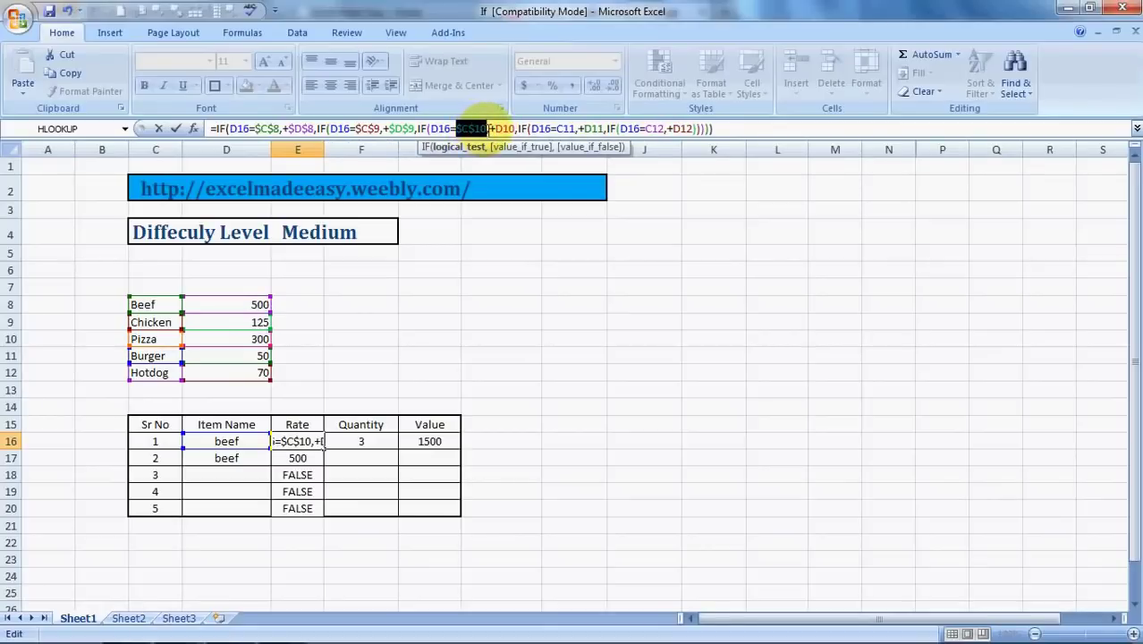
drag(488, 129, 504, 130)
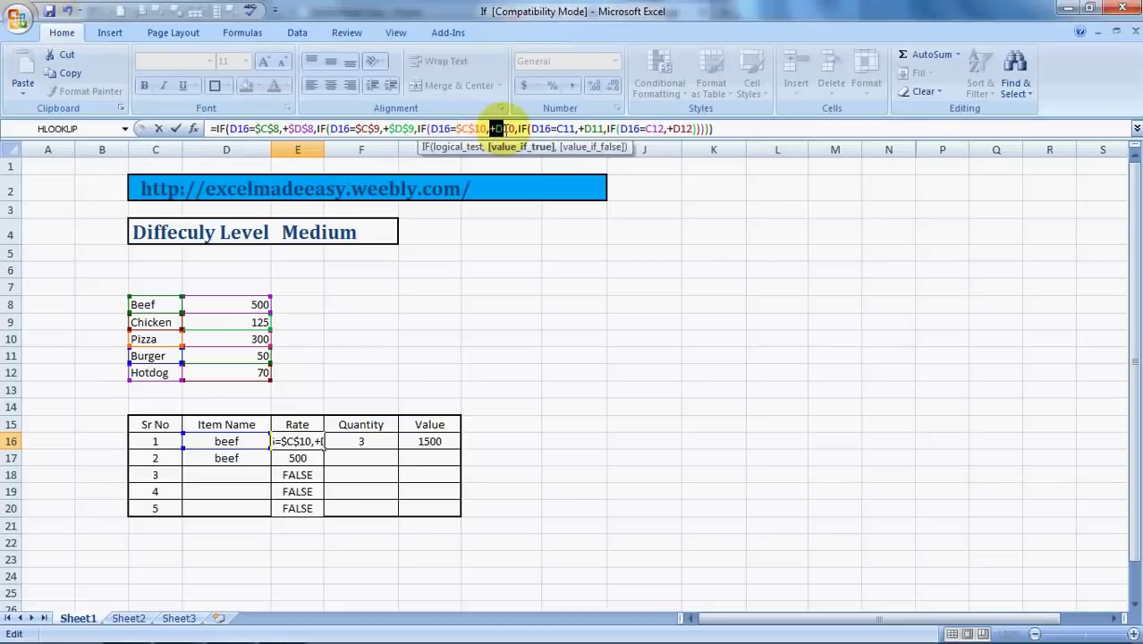
click(495, 130)
drag(495, 130, 515, 129)
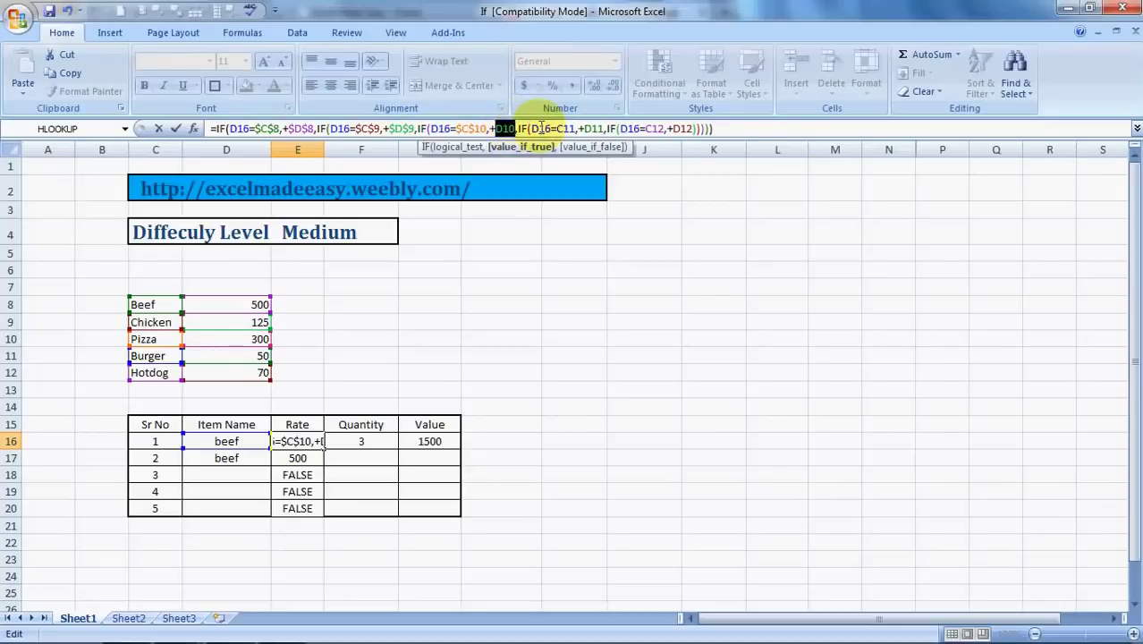
key(F4)
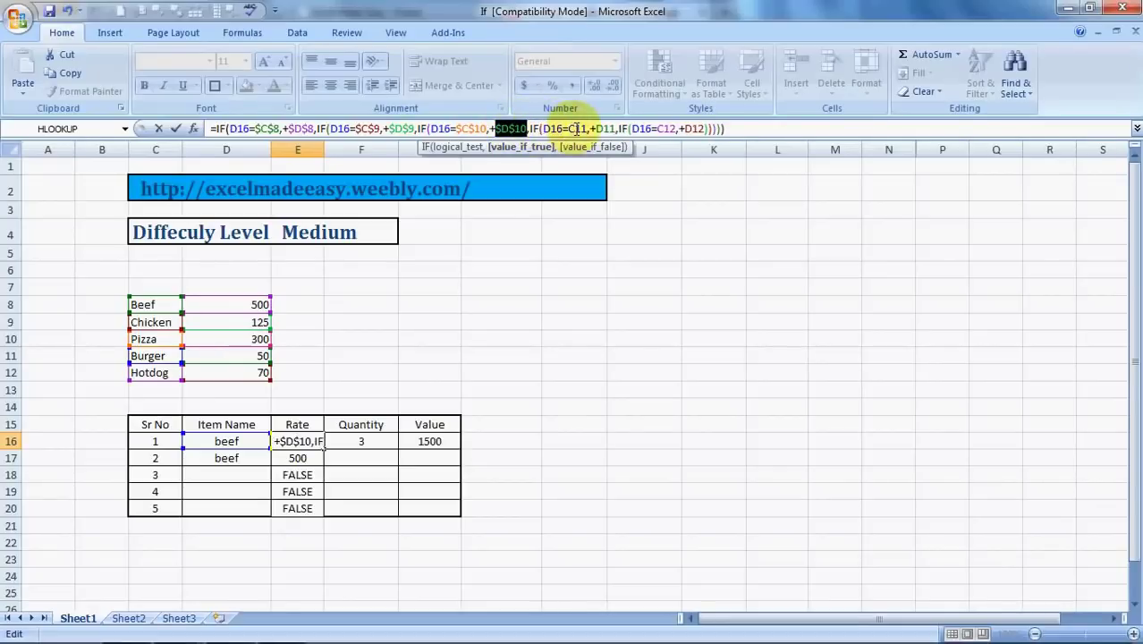
Step: Make the remaining C11, D11, C12 and D12 price-list references absolute
drag(569, 129, 586, 129)
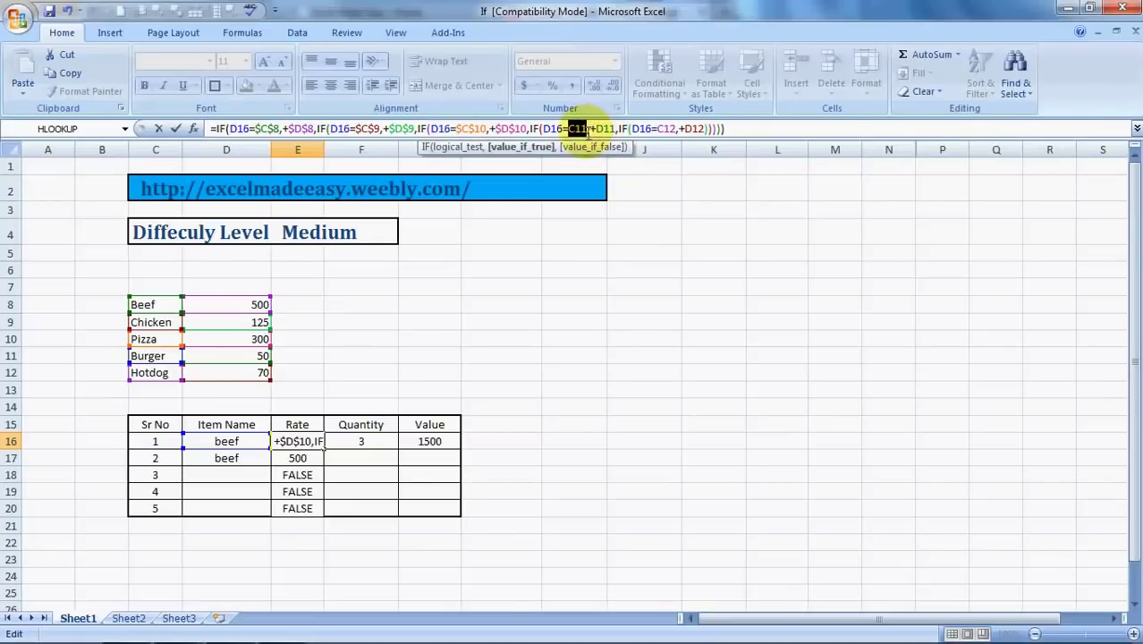
drag(586, 129, 586, 129)
key(F4)
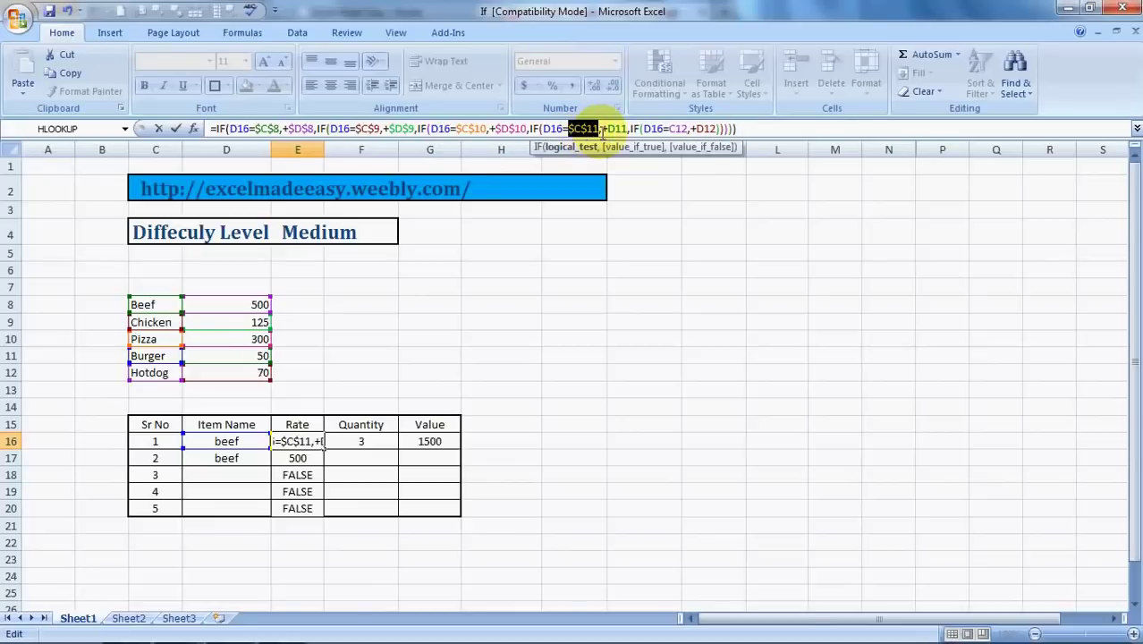
double_click(616, 128)
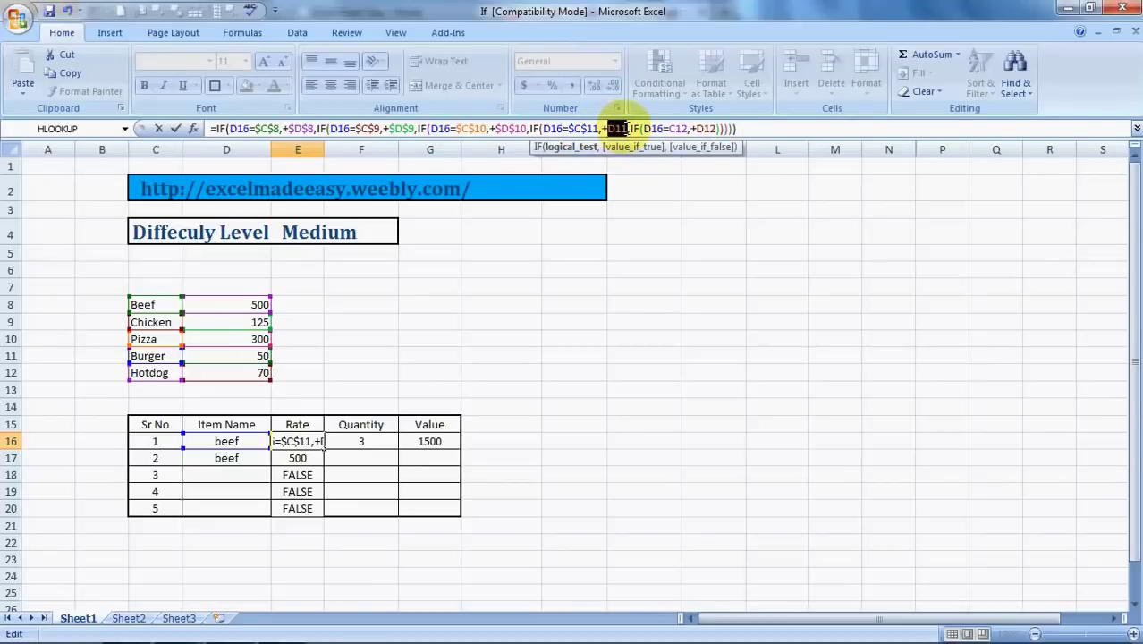
key(F4)
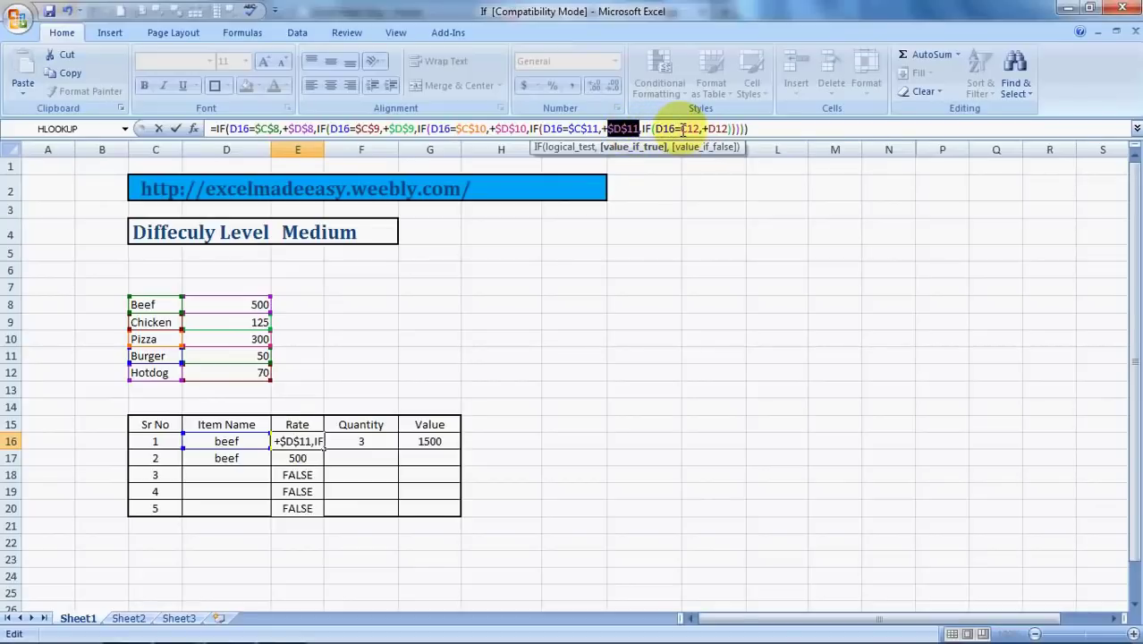
drag(682, 129, 703, 129)
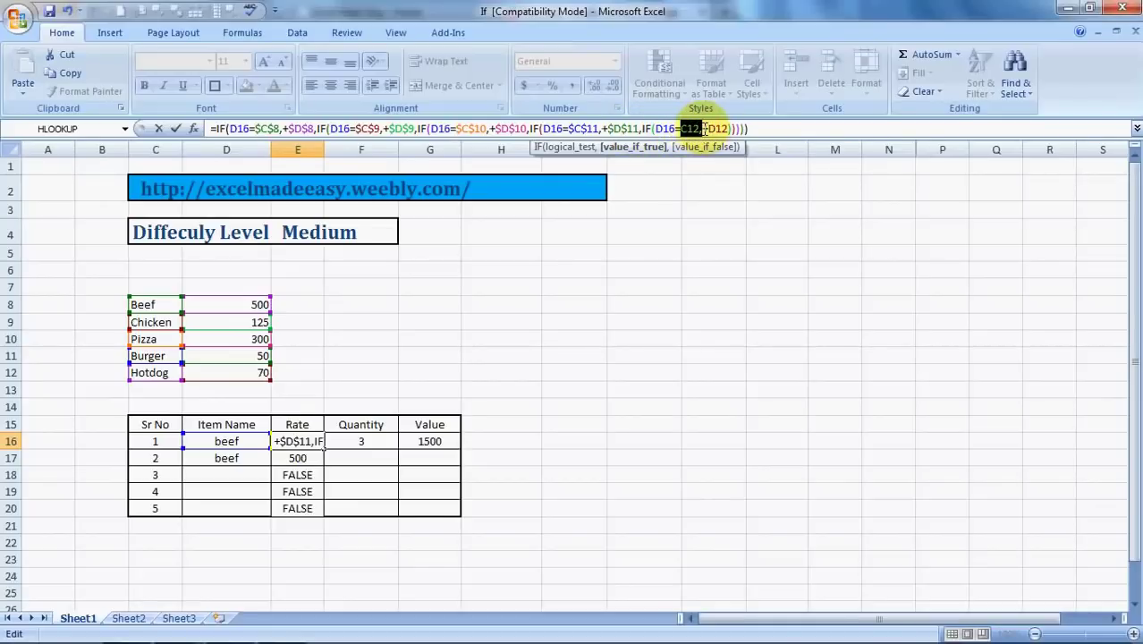
key(F4)
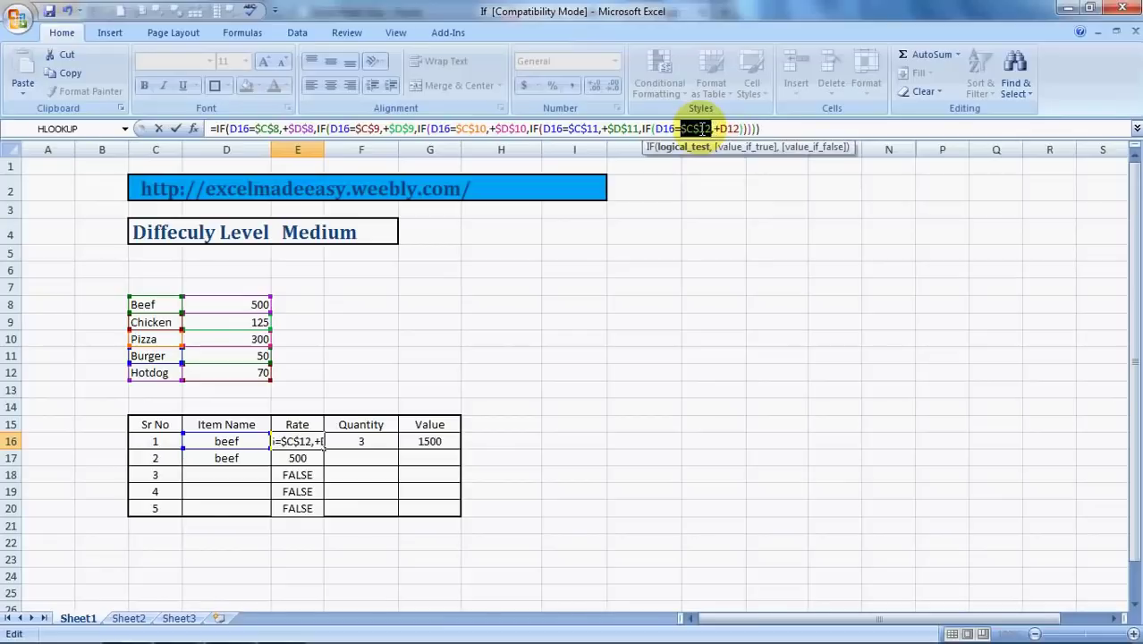
drag(720, 128, 739, 129)
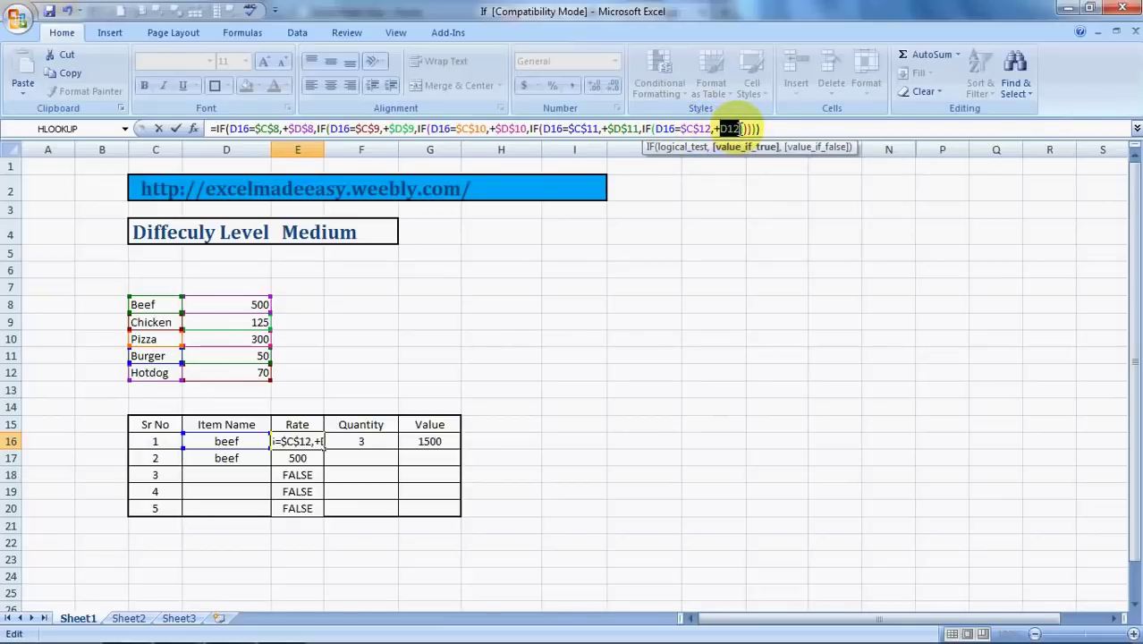
key(F4)
Step: Commit the nested IF Rate formula in E16 and copy it into E17:E20
key(Return)
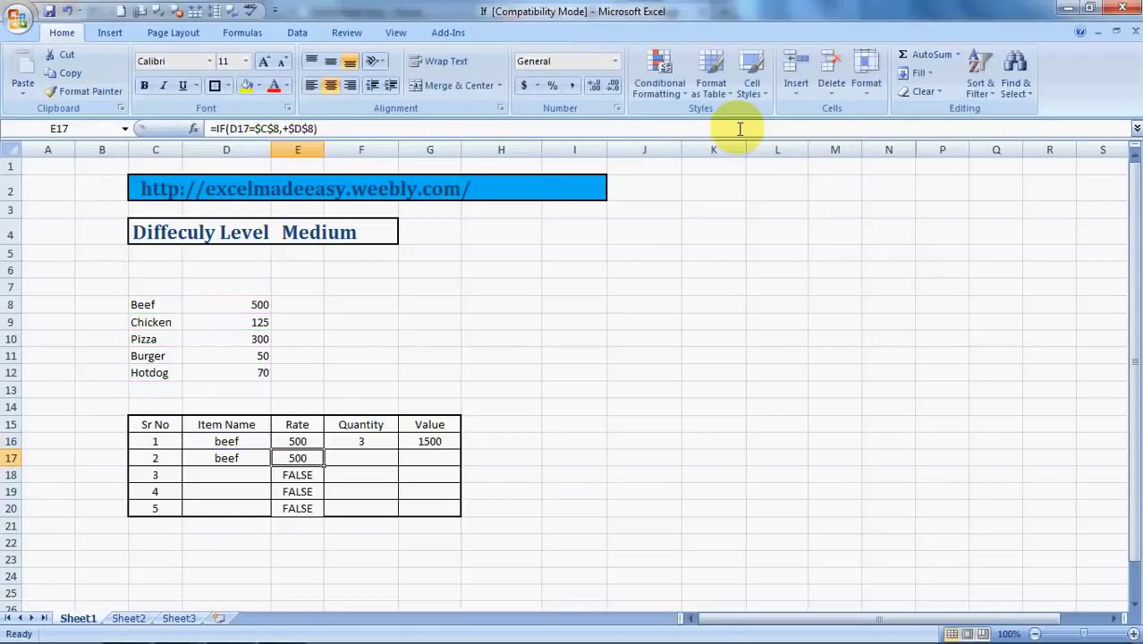
key(Up)
key(ctrl+c)
key(Down)
key(shift+Down)
key(shift+Down)
key(shift+Down)
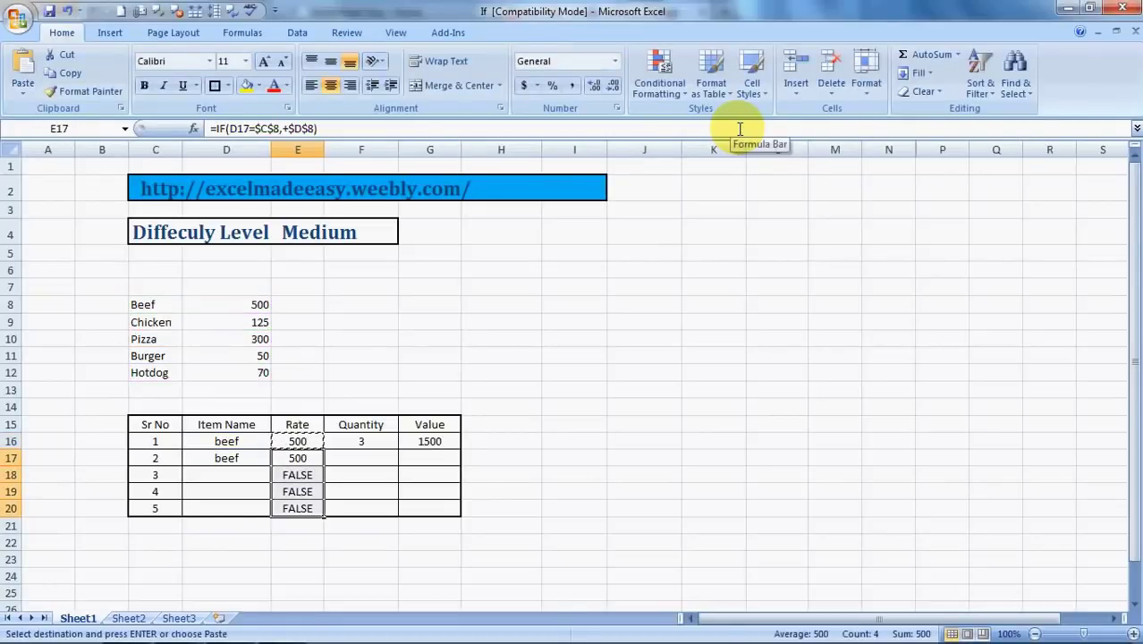
key(ctrl+v)
key(Escape)
Step: Enter chicken, hotdog, burger and pizza as the items in D17:D20
key(Left)
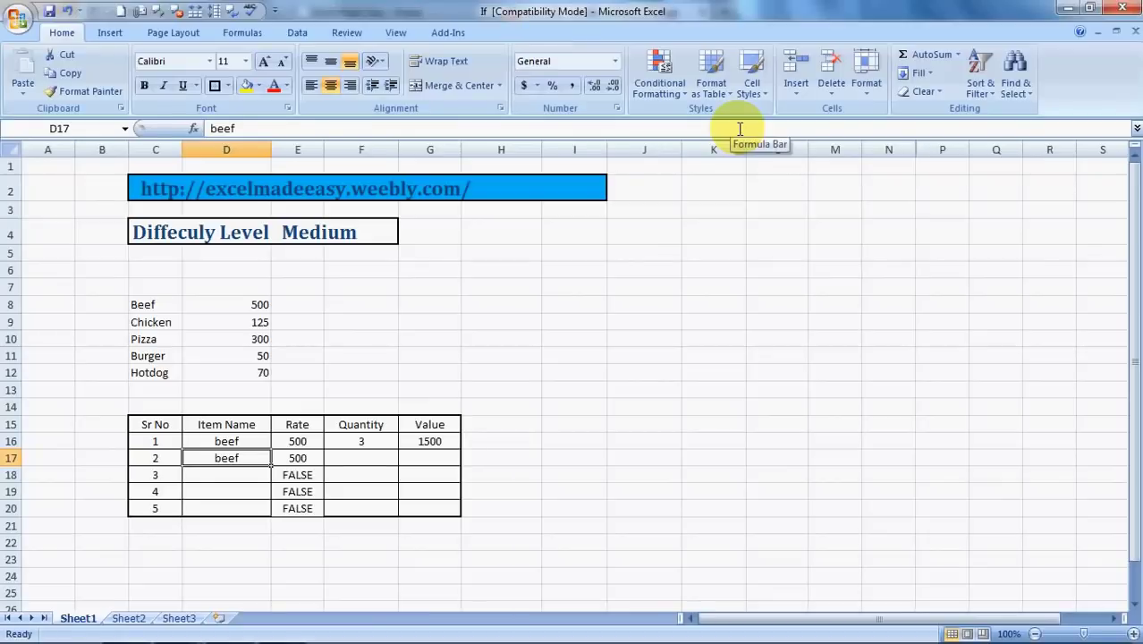
text(chicke)
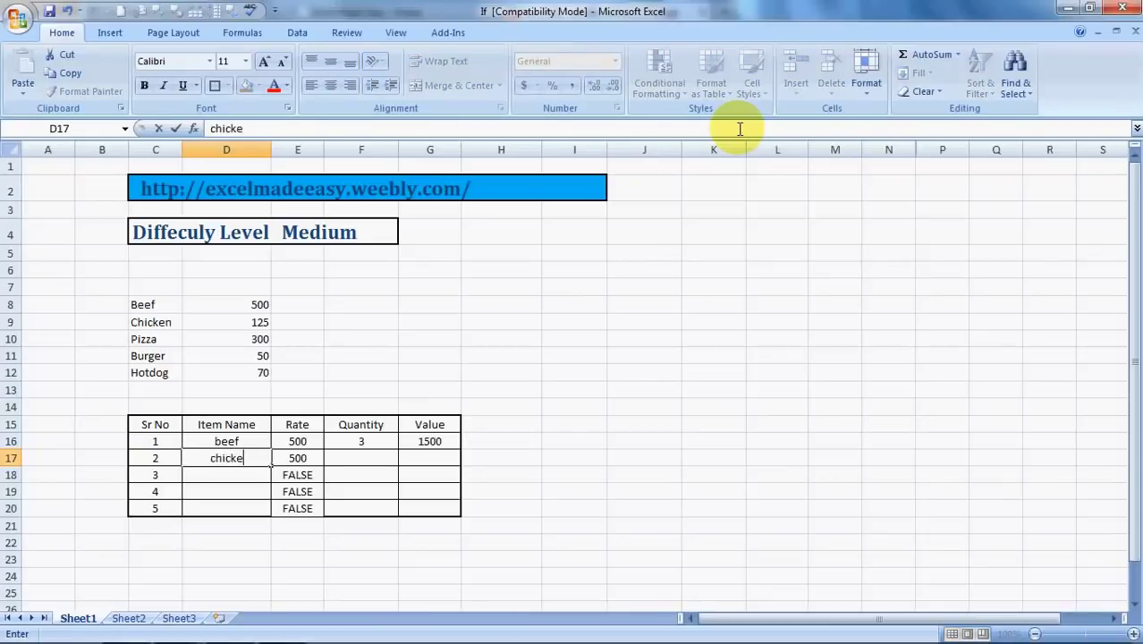
text(n)
key(Return)
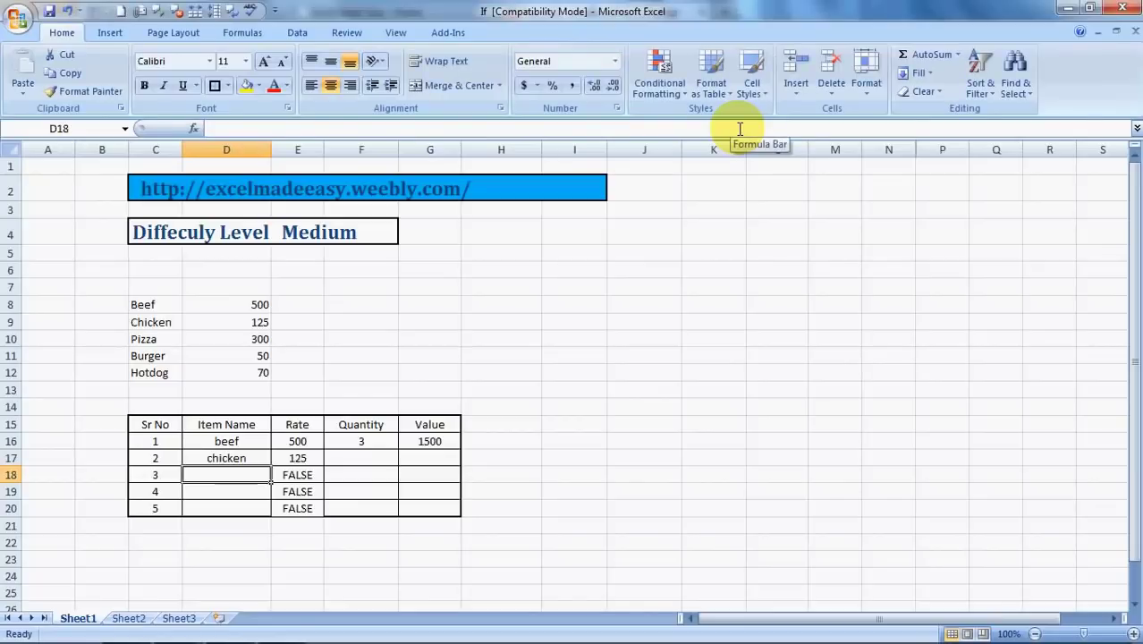
text(hot)
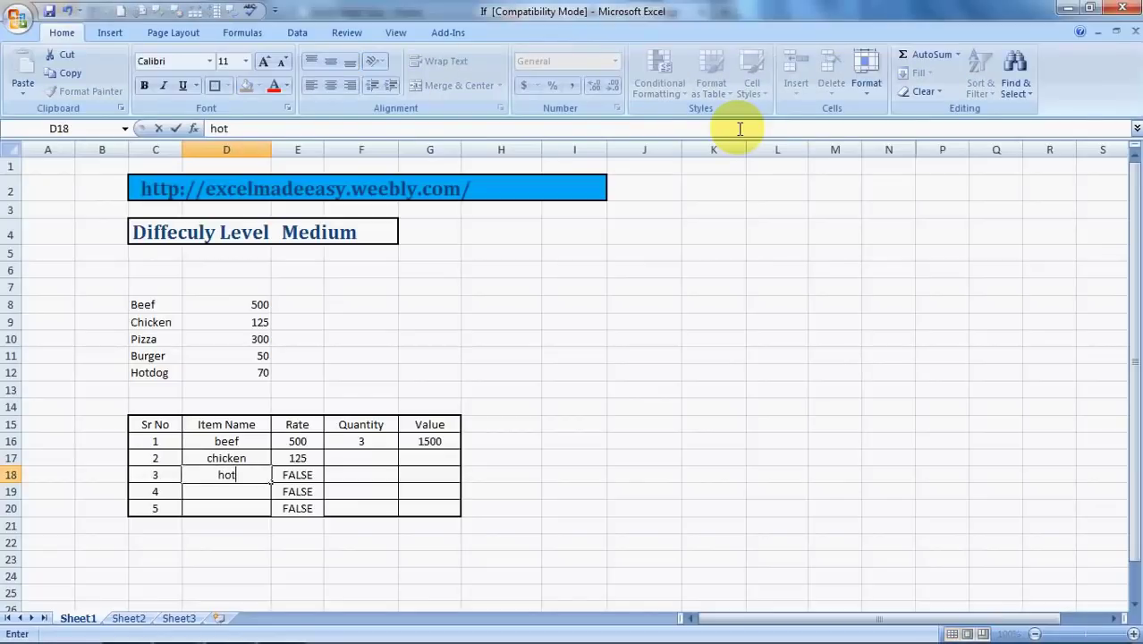
text(dog)
key(Return)
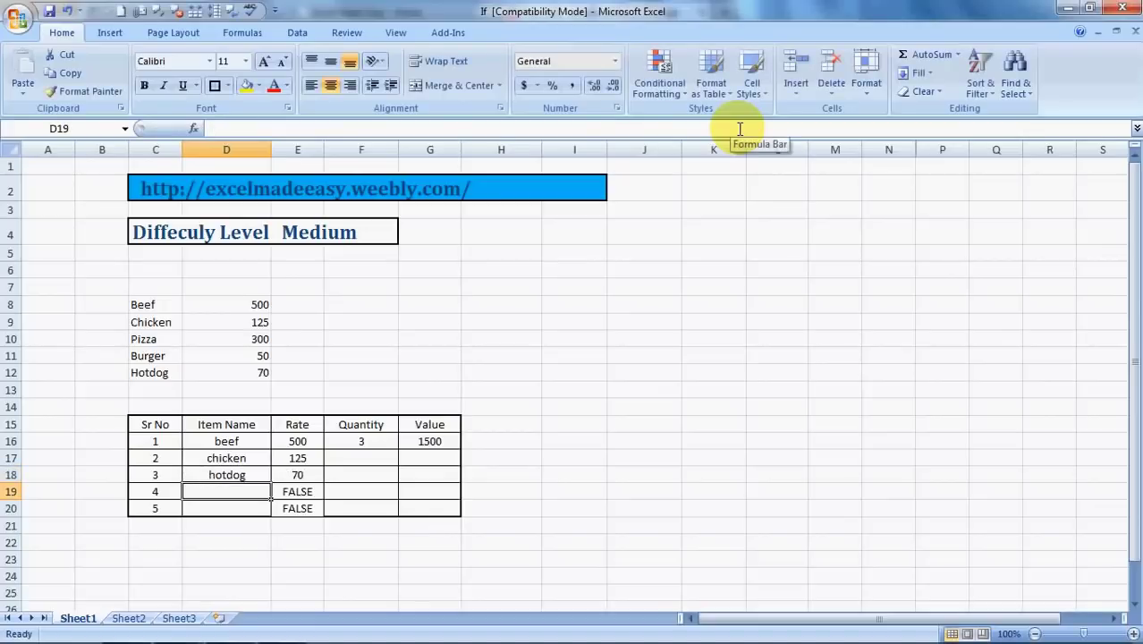
text(bu)
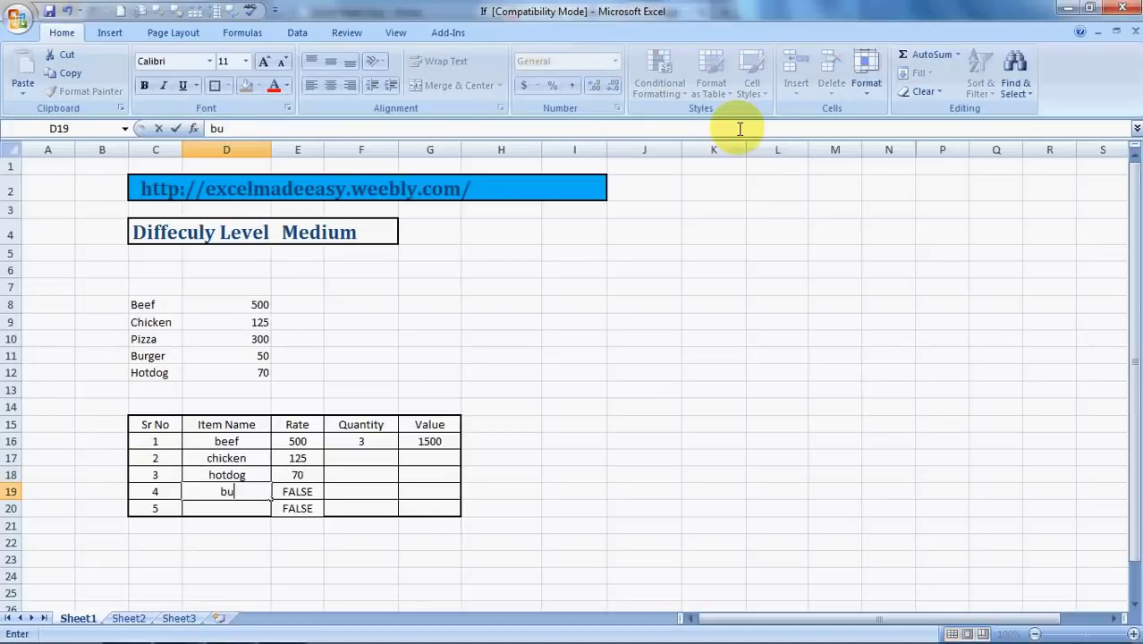
text(rger)
key(Return)
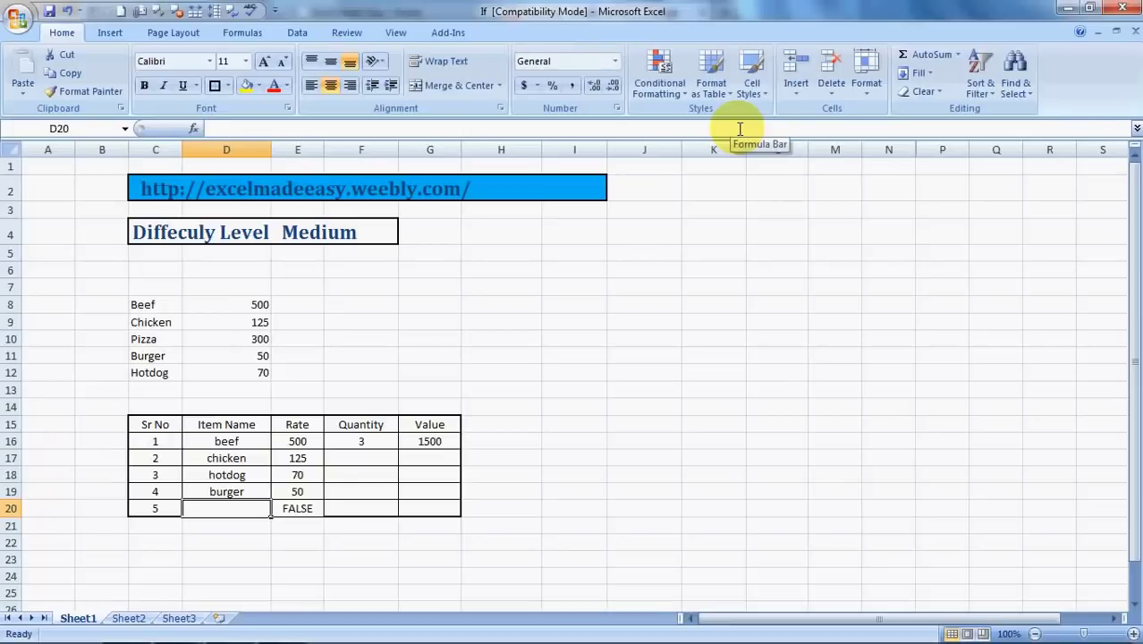
text(pizza)
key(Tab)
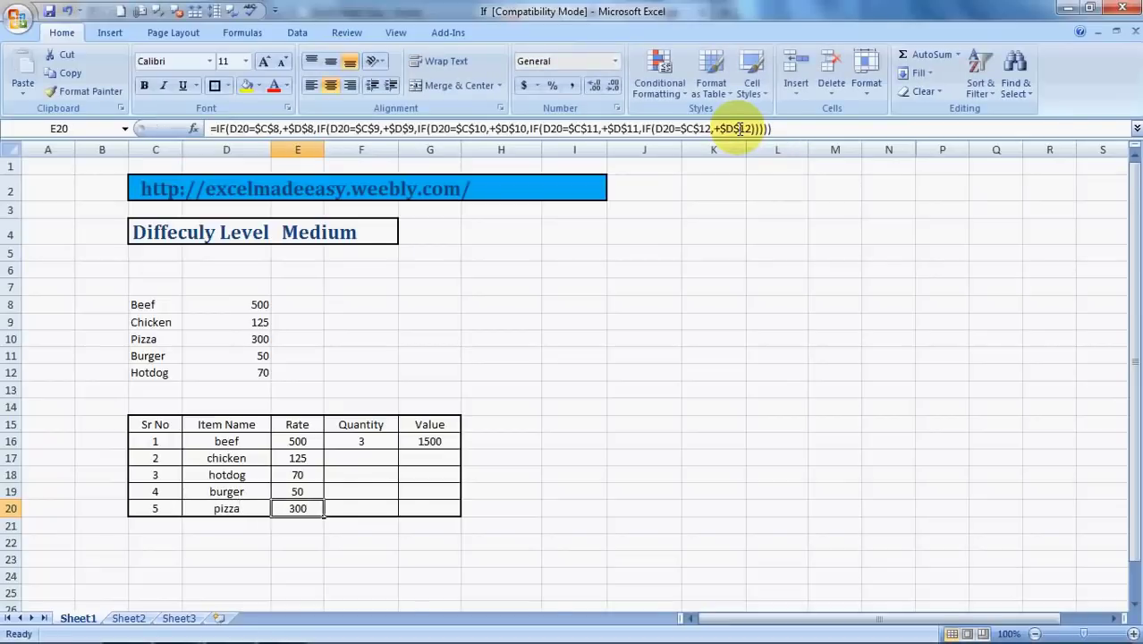
key(Up)
key(Up)
key(Up)
key(Up)
key(Up)
key(Up)
Step: Change the Pizza price to 1200 and enter quantities 3, 4, 5 and 6 in F17:F20
key(Left)
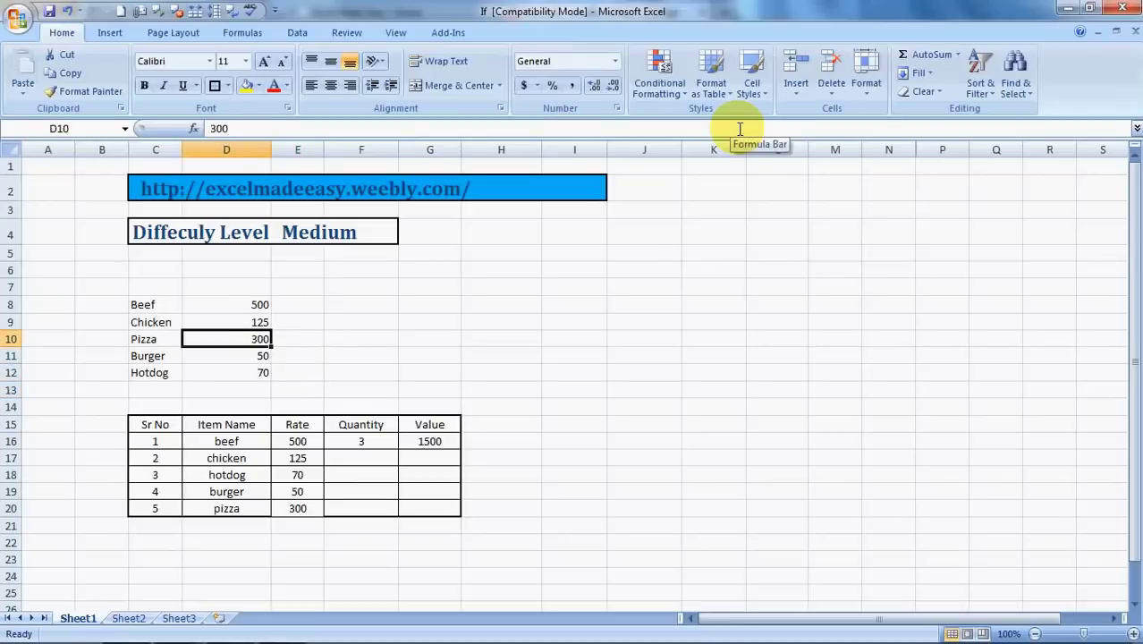
text(12)
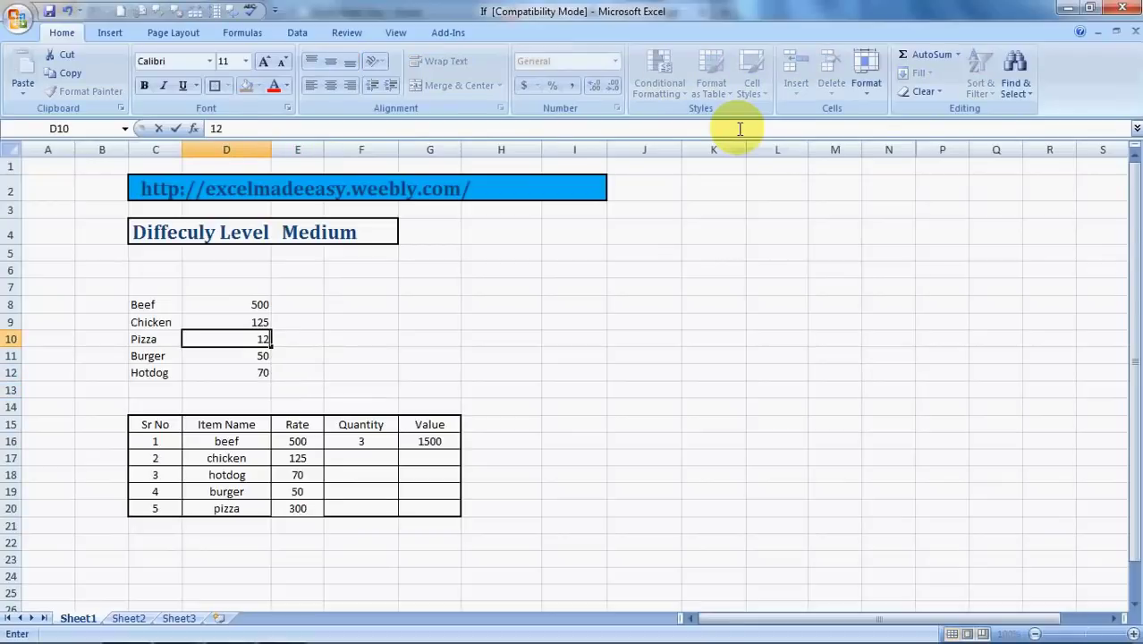
text(00)
key(Tab)
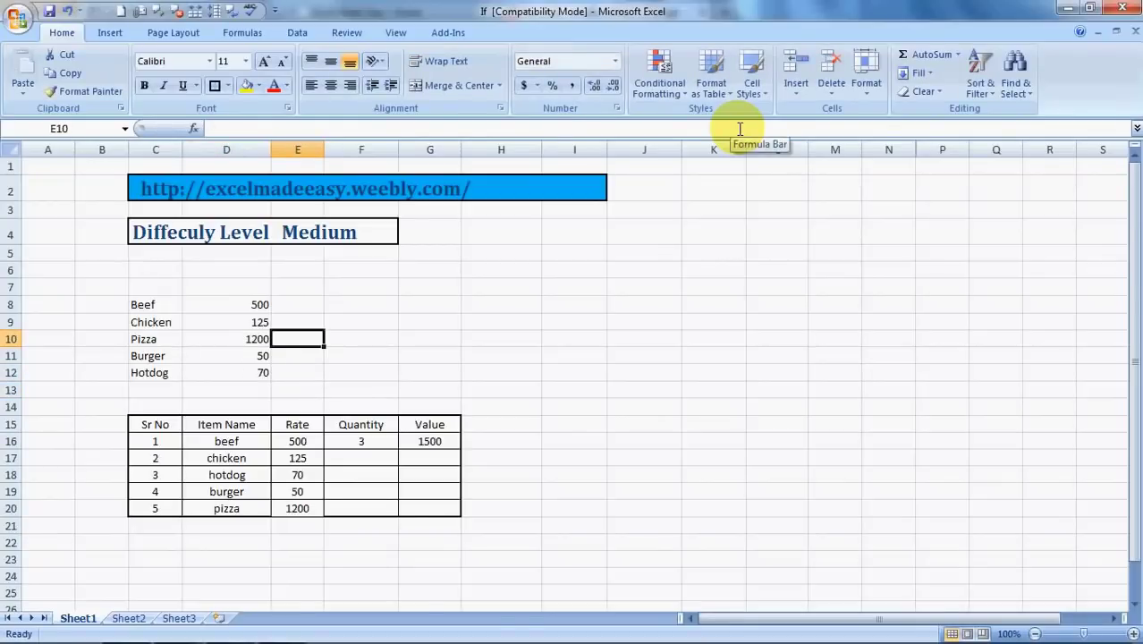
key(Down)
key(Down)
key(Down)
key(Down)
key(Down)
key(Down)
key(Right)
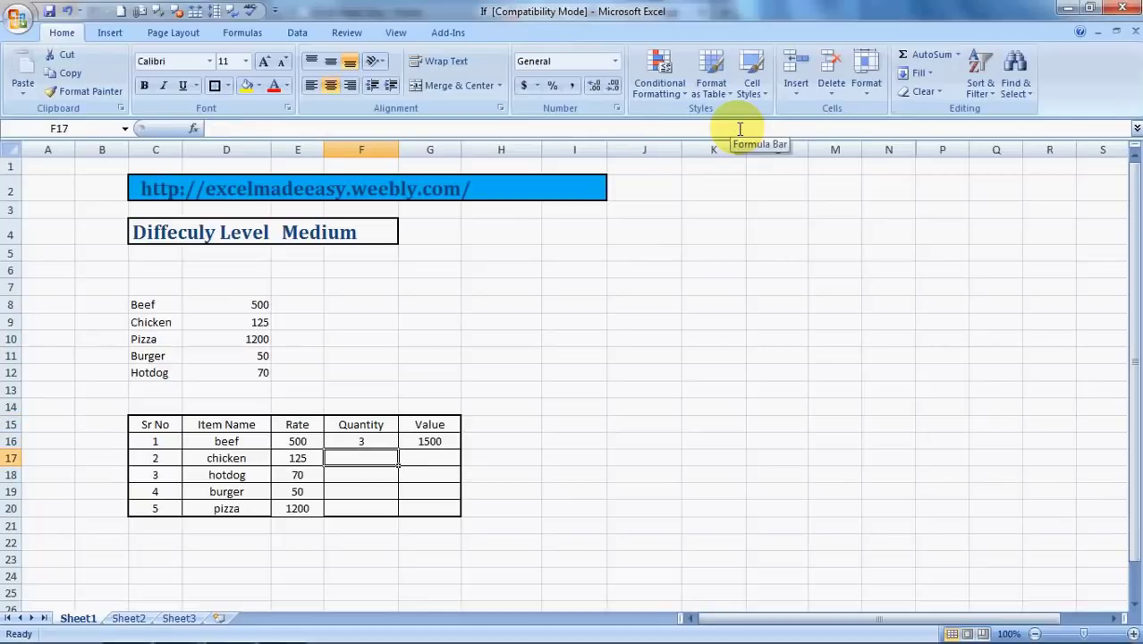
text(3)
key(Return)
text(4)
key(Return)
text(5)
key(Return)
text(6)
key(Return)
Step: Copy the Value formula from G16 into G17:G20 to calculate every row
key(Up)
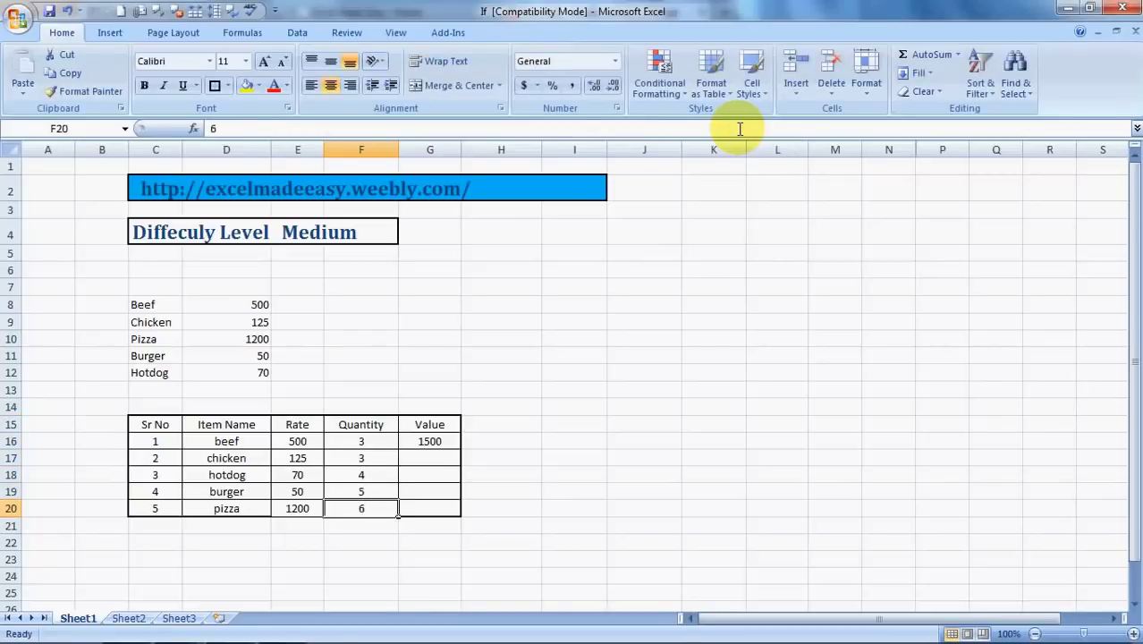
key(Up)
key(Up)
key(Up)
key(Right)
key(Up)
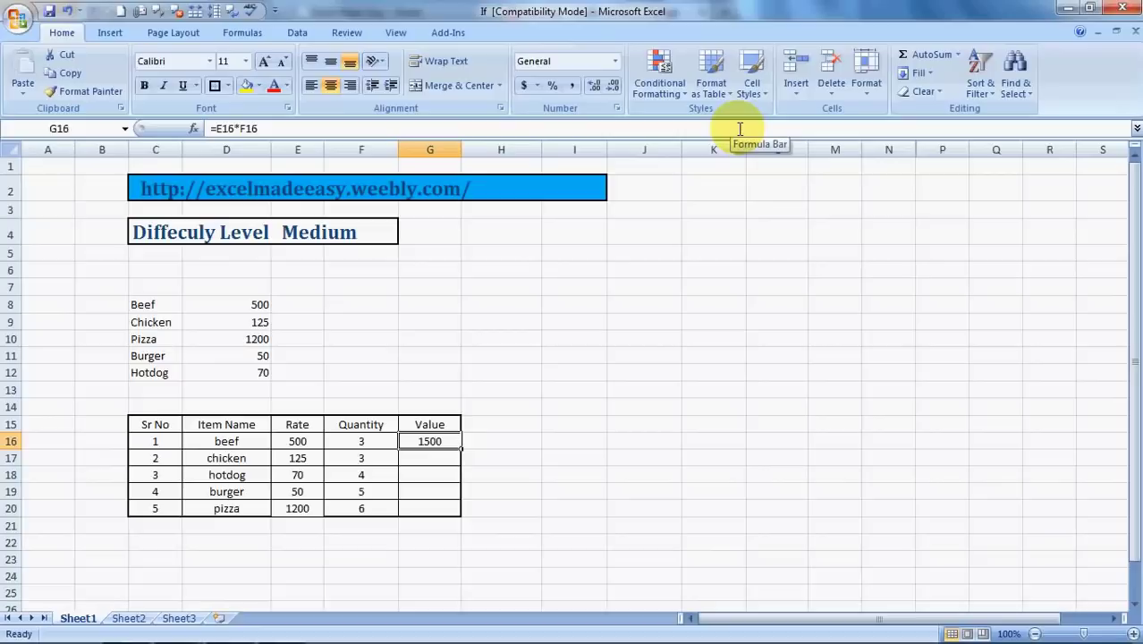
key(ctrl+c)
key(Down)
key(shift+Down)
key(shift+Down)
key(shift+Down)
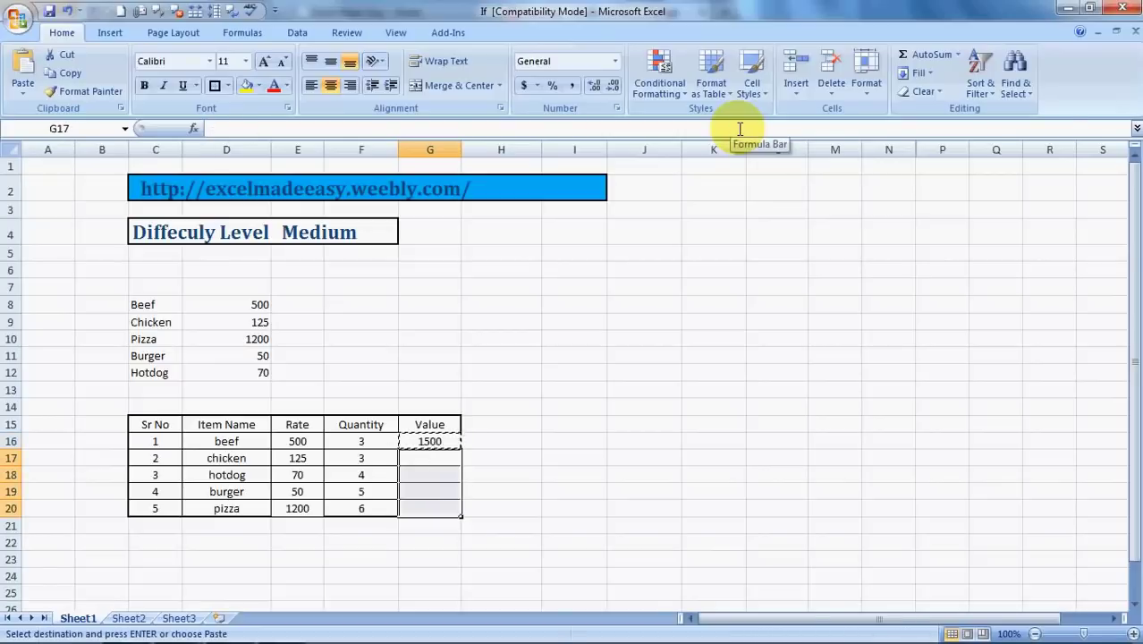
key(ctrl+v)
key(Escape)
key(Right)
key(Left)
key(Left)
key(Down)
key(Down)
key(Down)
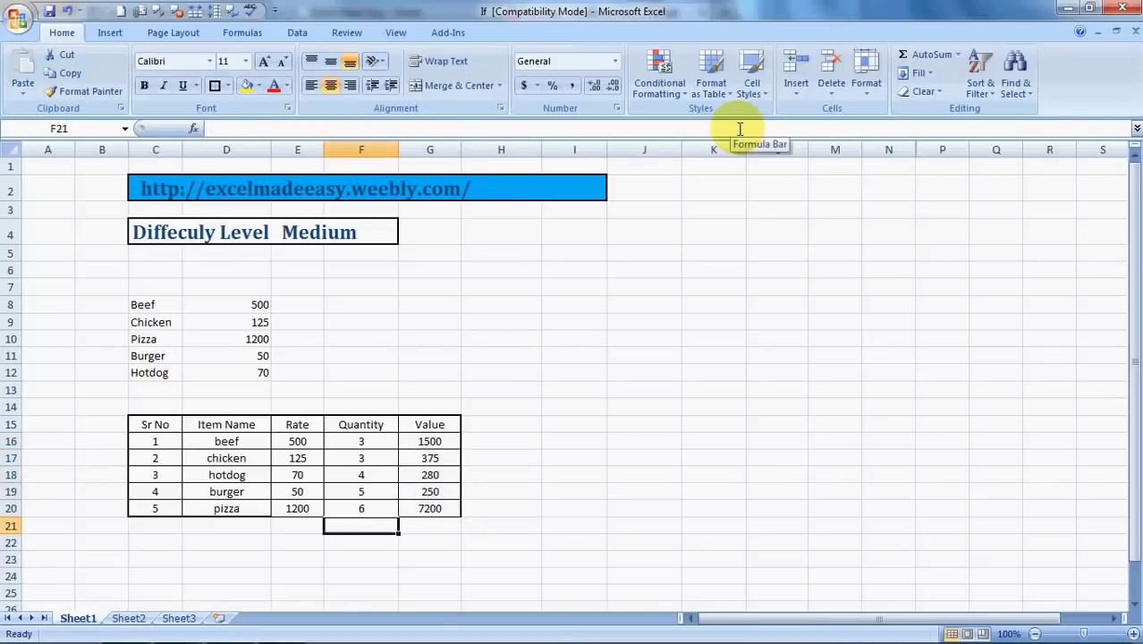
Step: Look over the Excel Made Easy home page, then go to its YouTube channel
key(Down)
key(Down)
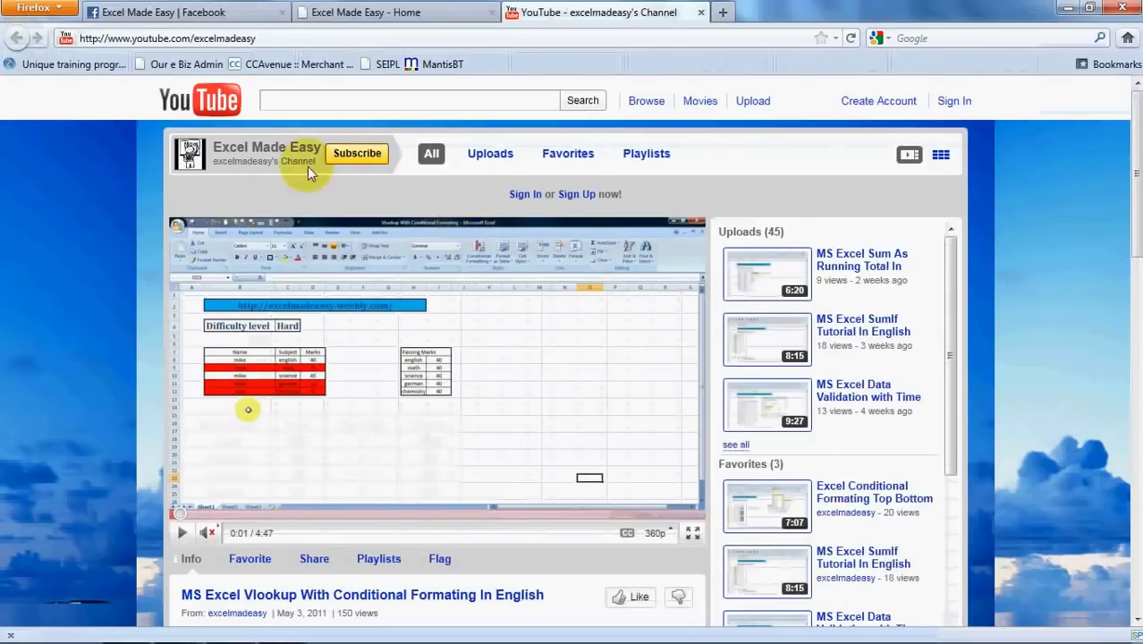
click(415, 12)
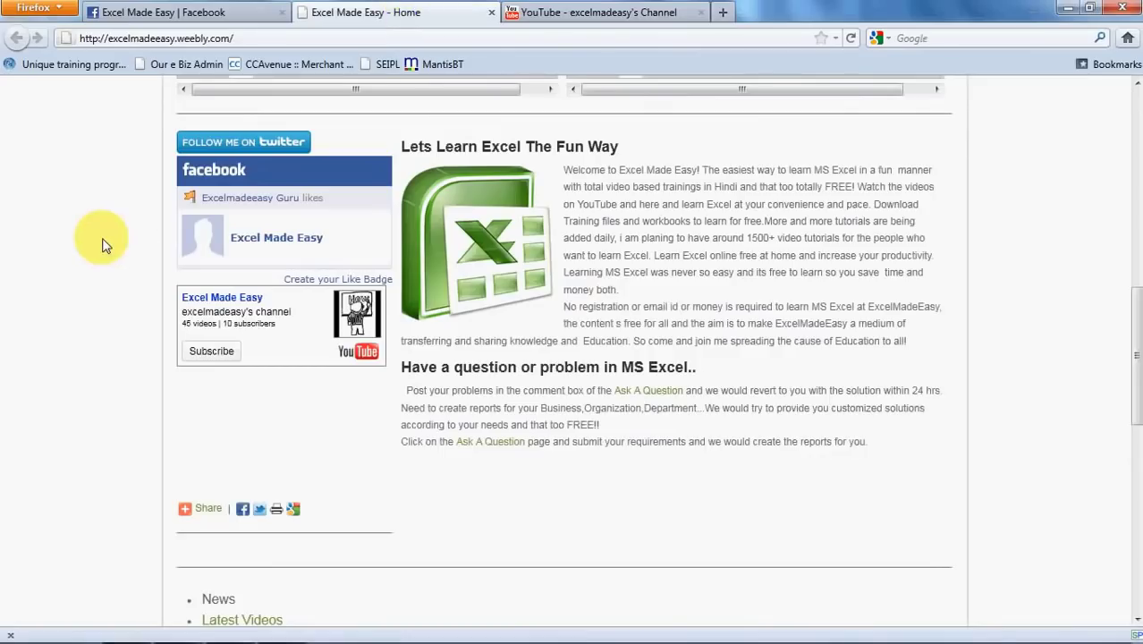
drag(1136, 319, 1134, 186)
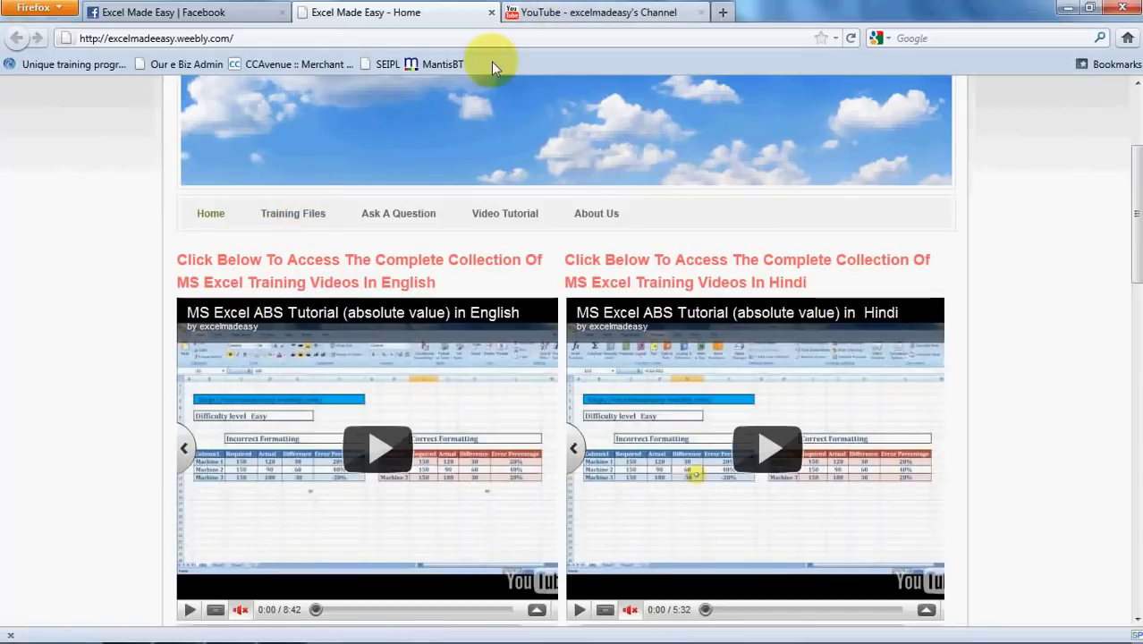
click(577, 13)
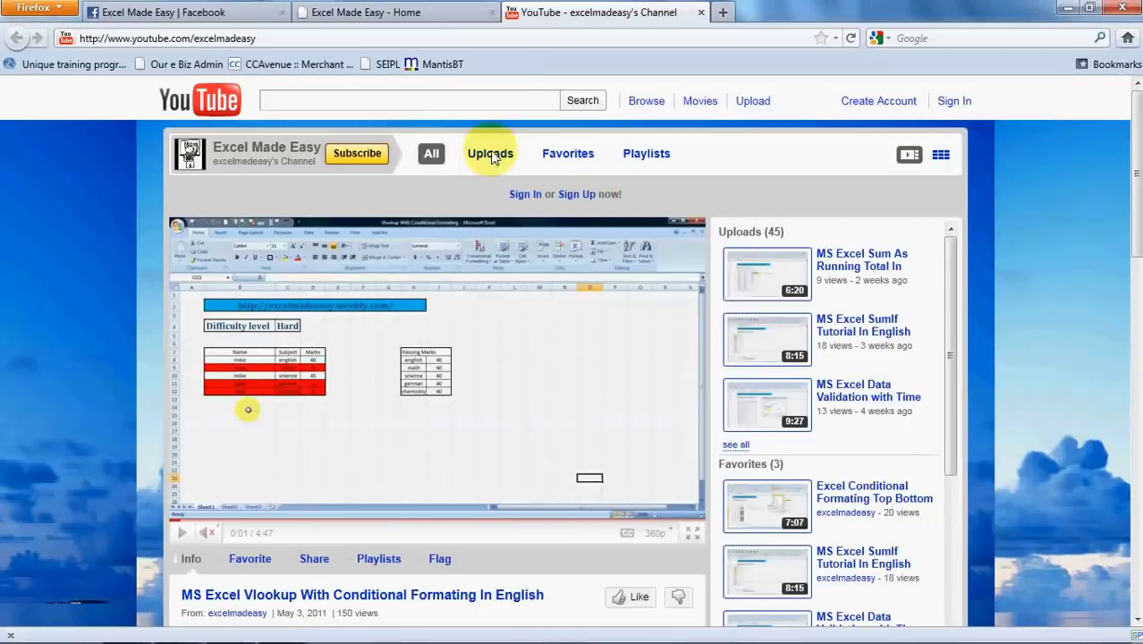
Step: Scroll the Excel Made Easy home page to its follow section, visit the Facebook page, and return
click(421, 16)
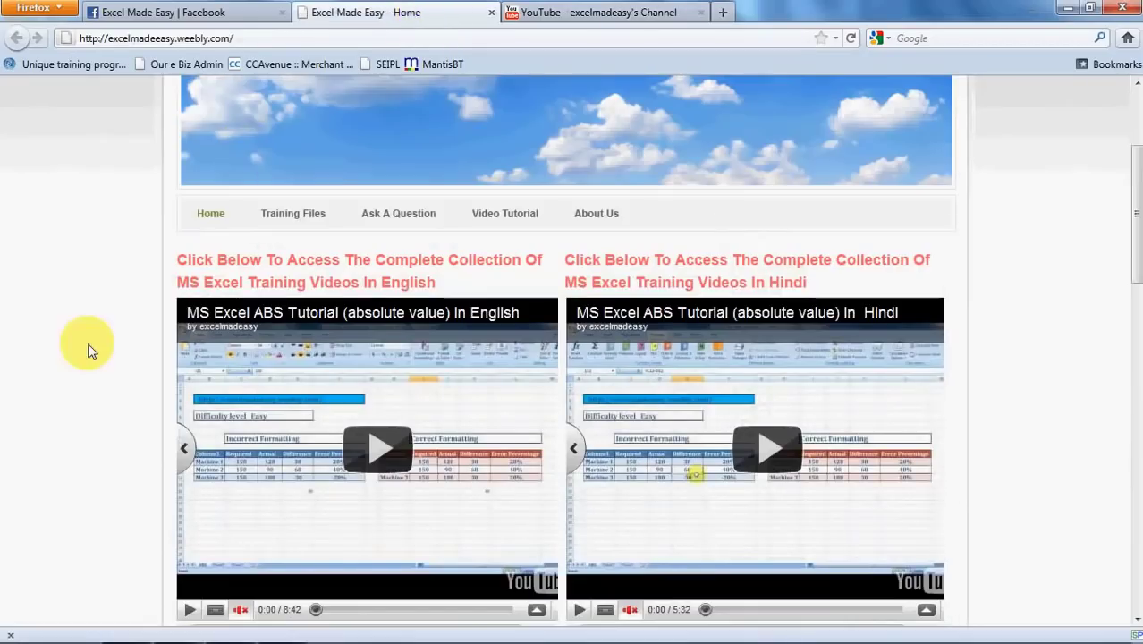
scroll(88, 349, down, 3)
scroll(88, 348, down, 5)
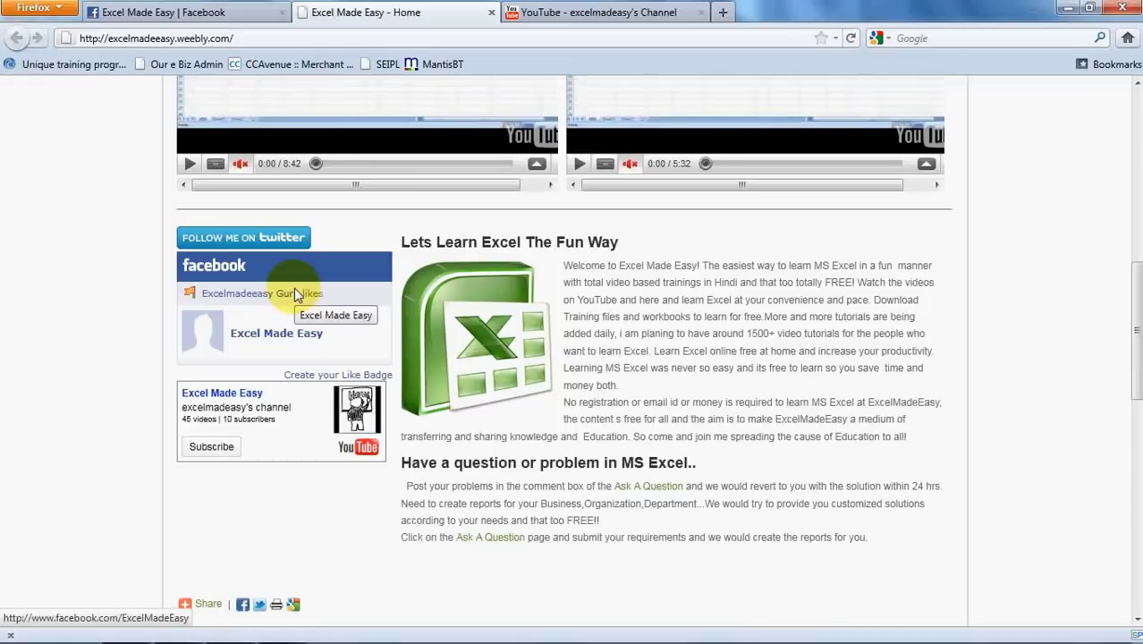
click(123, 13)
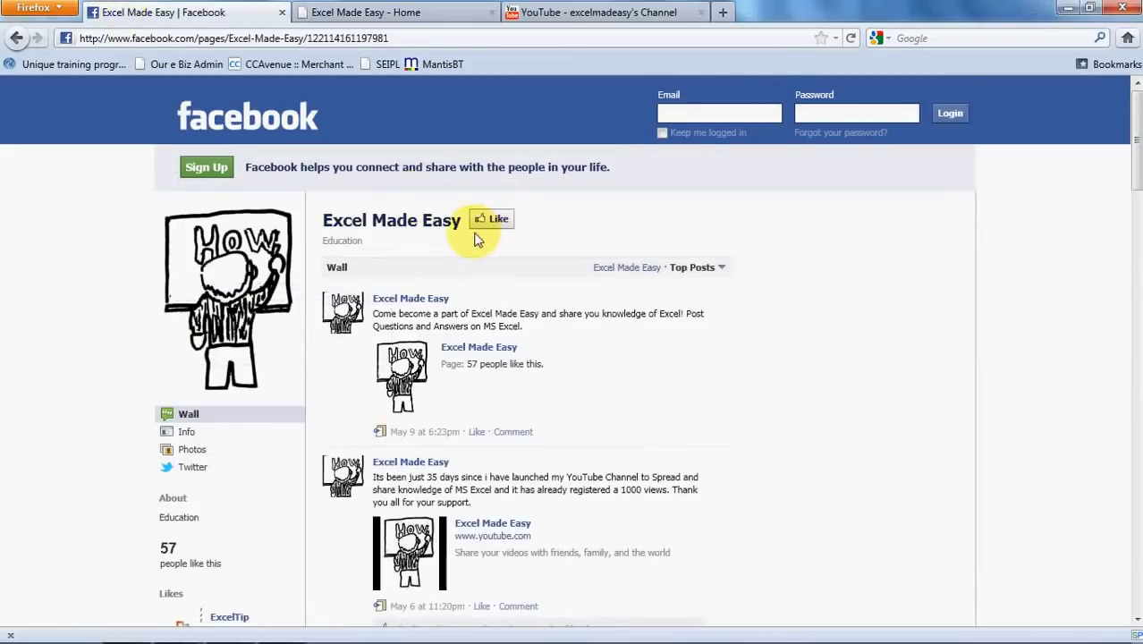
click(447, 18)
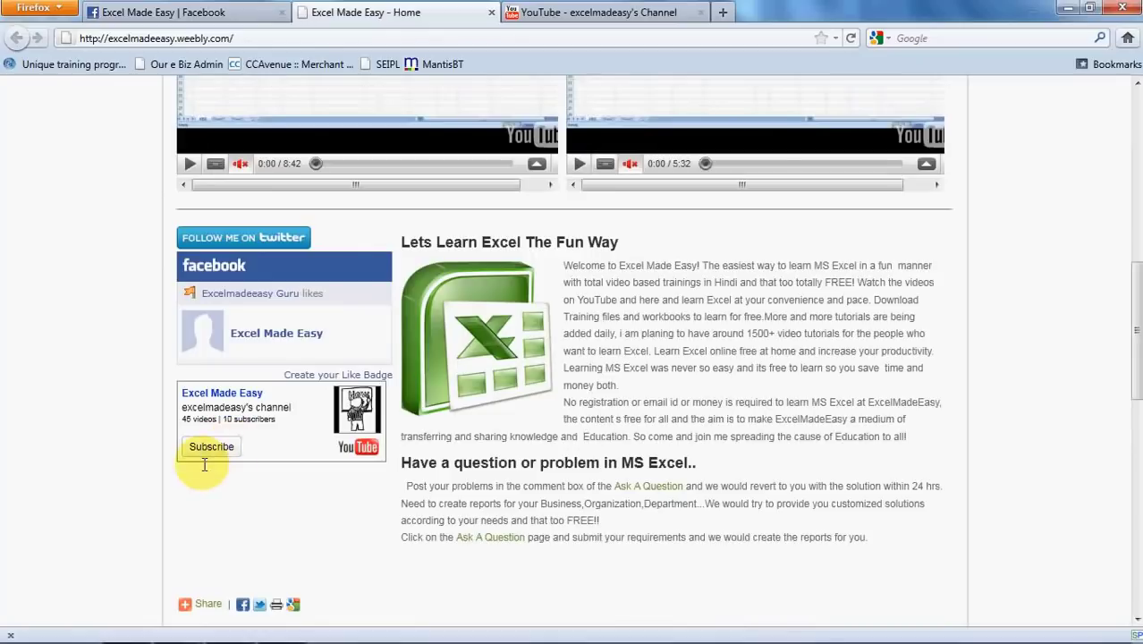
Step: Switch from Firefox back to the Excel workbook with the finished order table
key(alt+Tab)
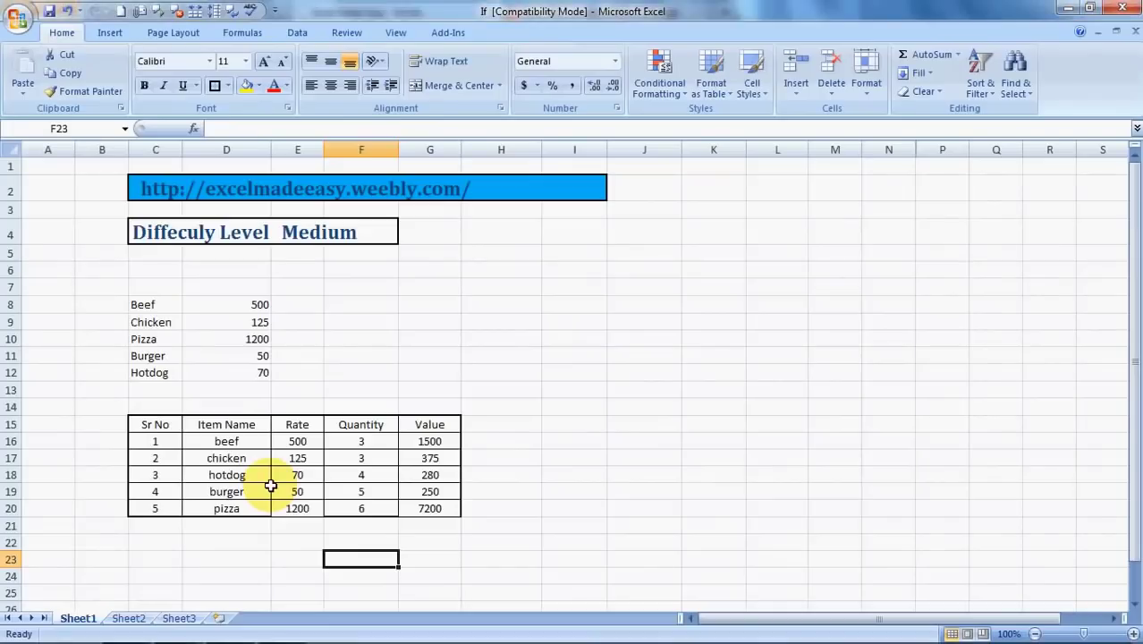